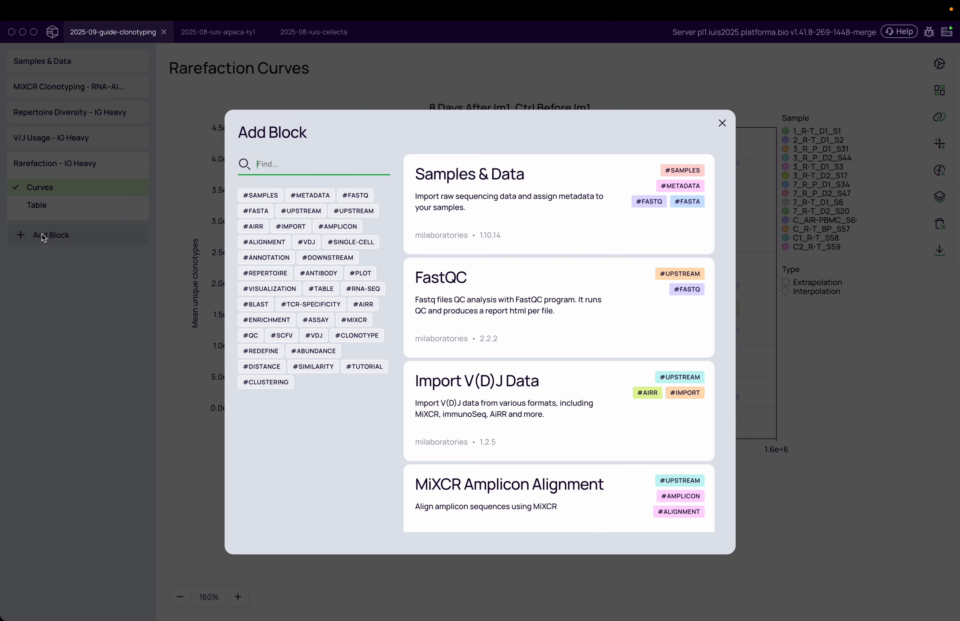
Add a Clonotype Browser block to the project and select IG Heavy as its dataset
type("clono")
left_click(562, 326)
left_click(412, 508)
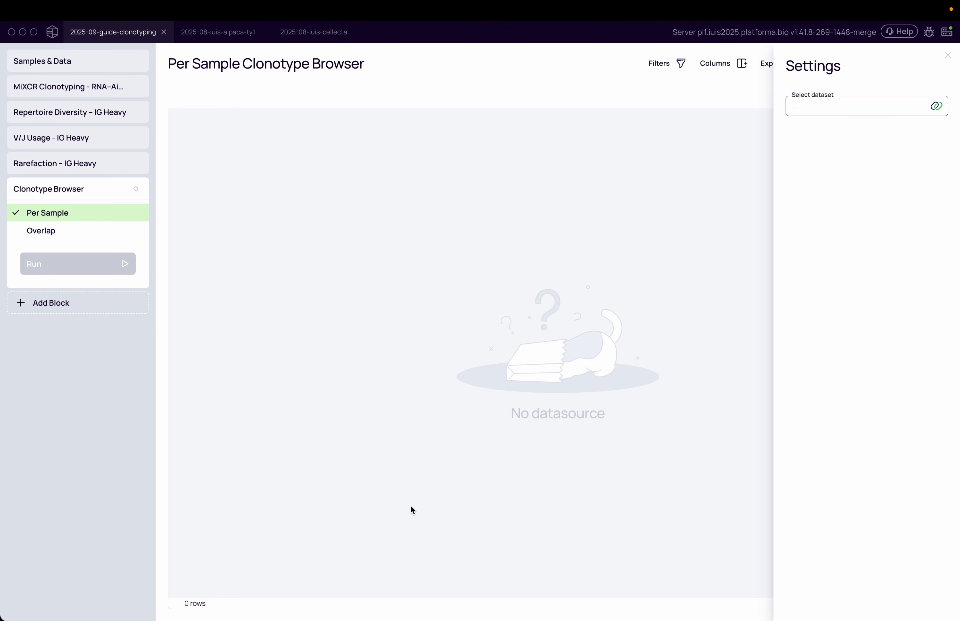
left_click(854, 104)
left_click(834, 128)
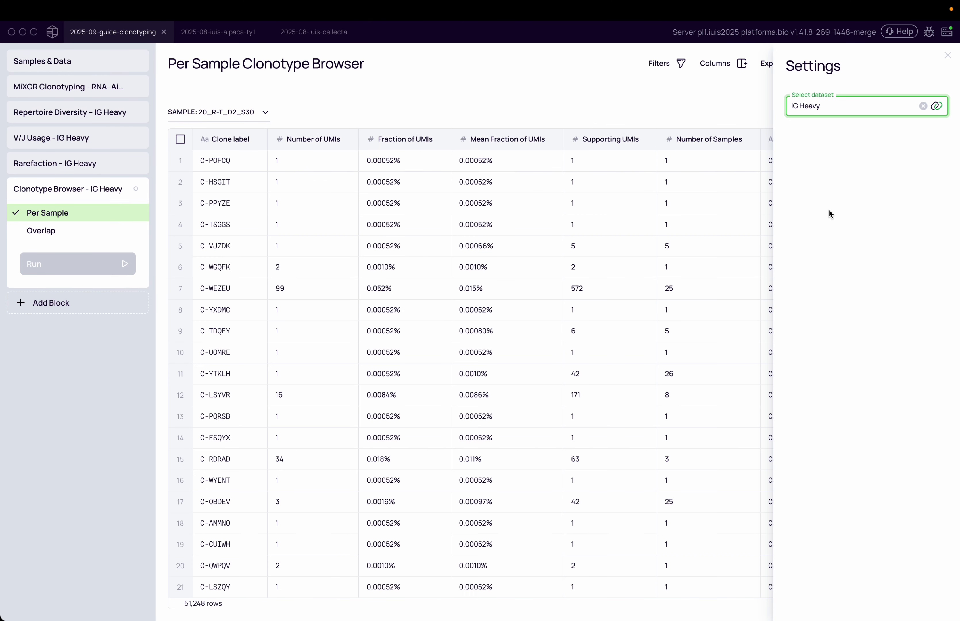
left_click(420, 91)
Look through the per-sample clonotype table and the Overlap clonotype table, including its total row count
scroll(586, 267, "down", 10)
scroll(586, 267, "up", 10)
scroll(586, 267, "right", 10)
scroll(586, 267, "left", 10)
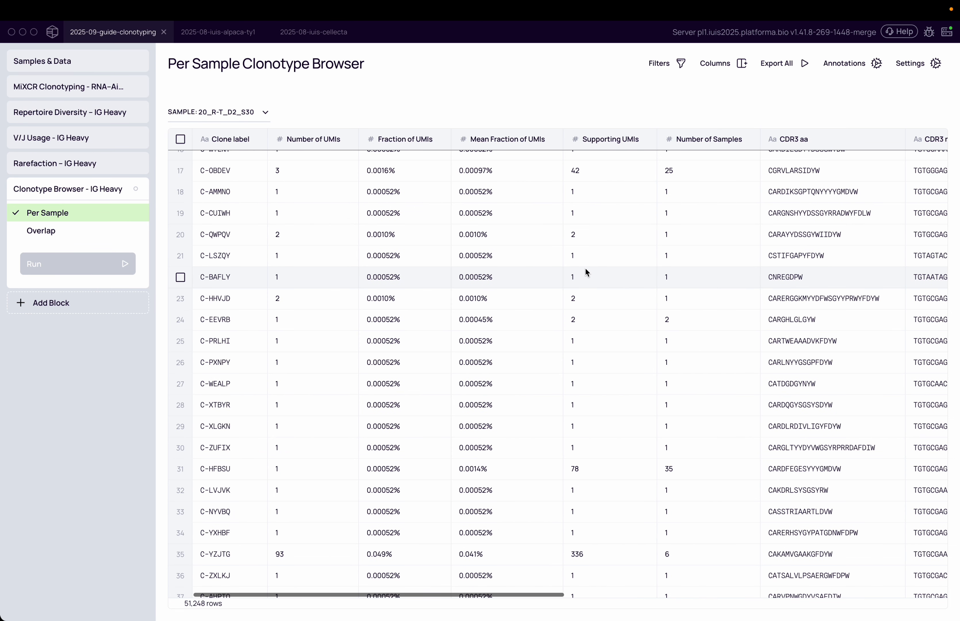
left_click(64, 230)
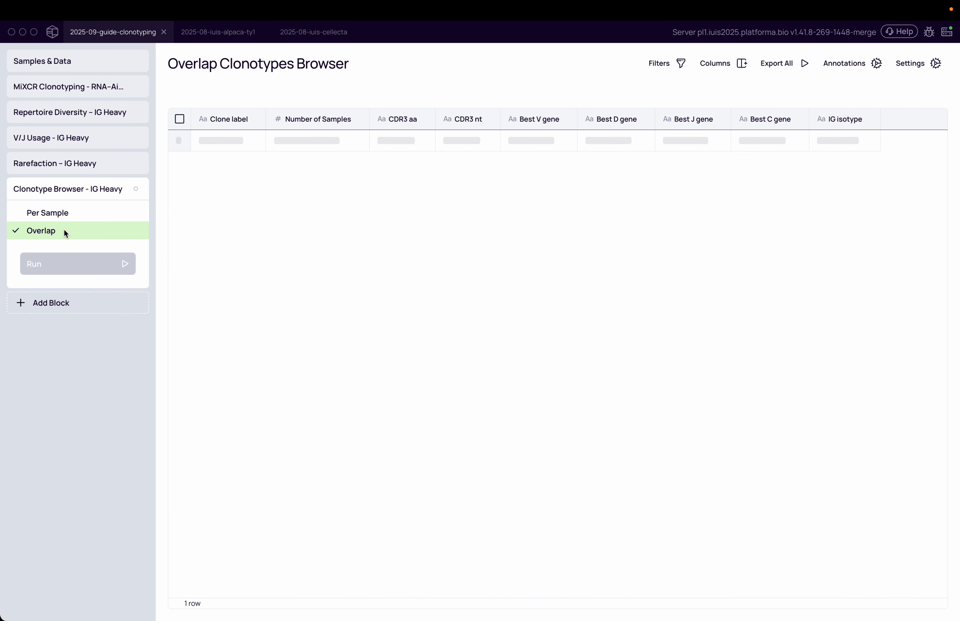
left_click_drag(184, 603, 231, 607)
left_click(231, 607)
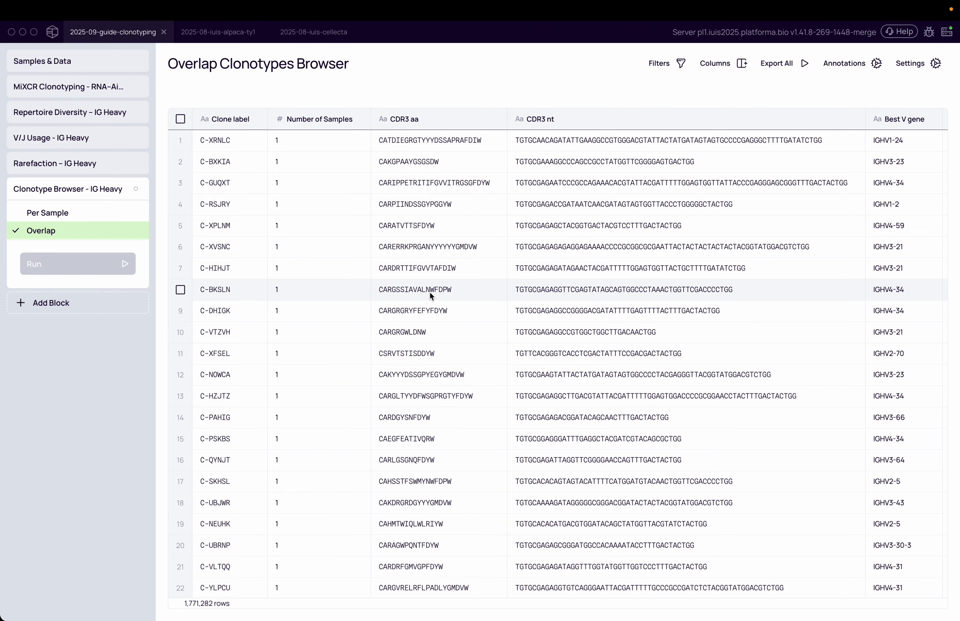
scroll(429, 404, "down", 20)
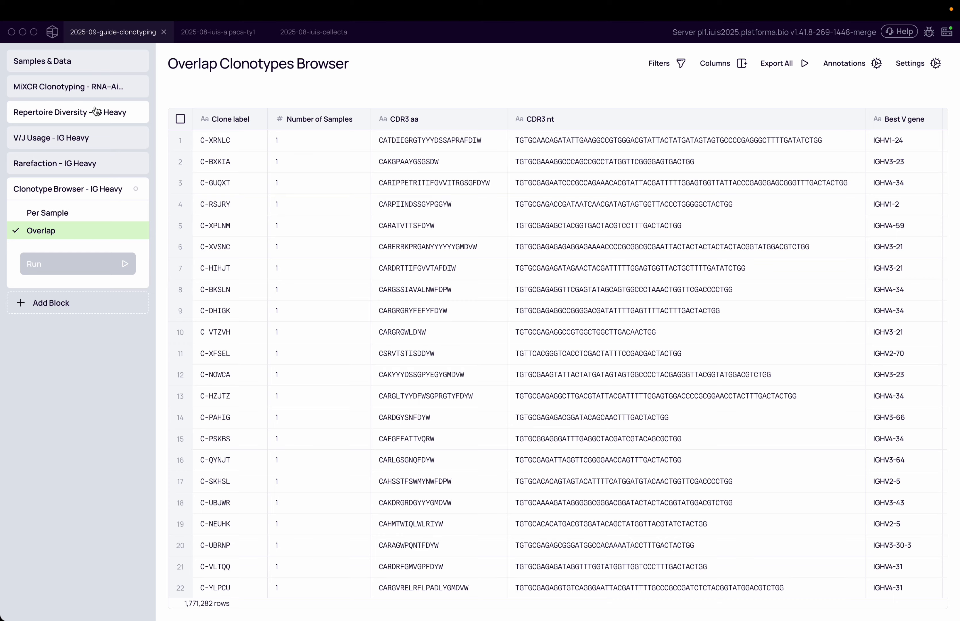
Examine the 8 Days After Im1 time point in the Repertoire Diversity graph
left_click(88, 112)
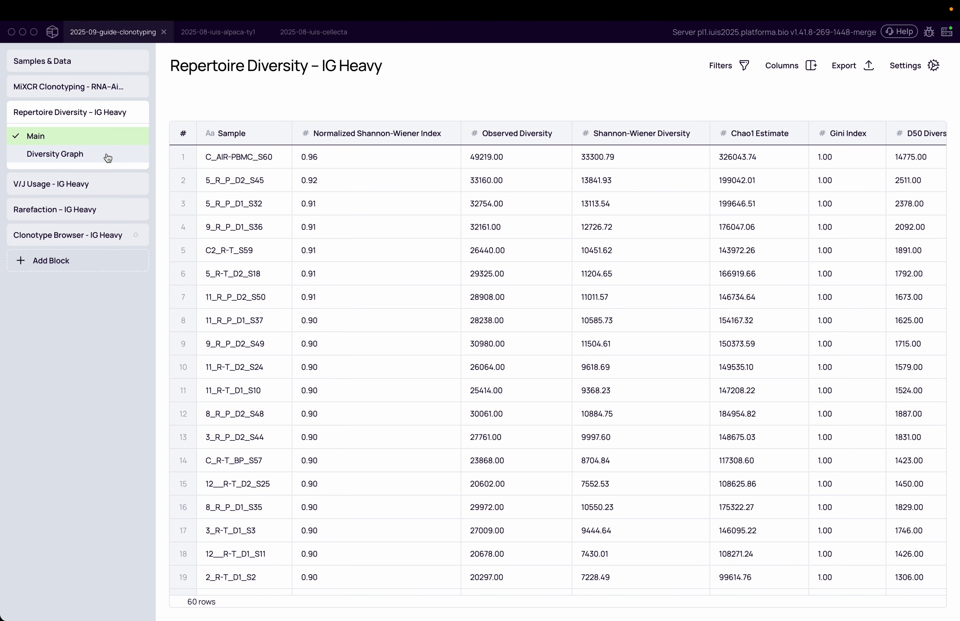
left_click(107, 156)
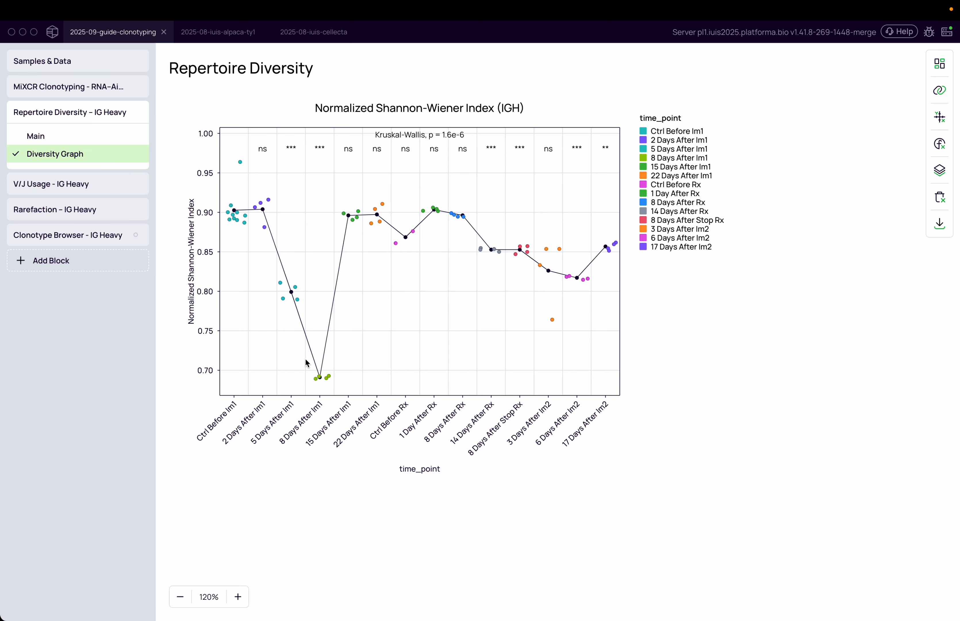
mouse_move(329, 378)
left_click_drag(282, 446, 323, 380)
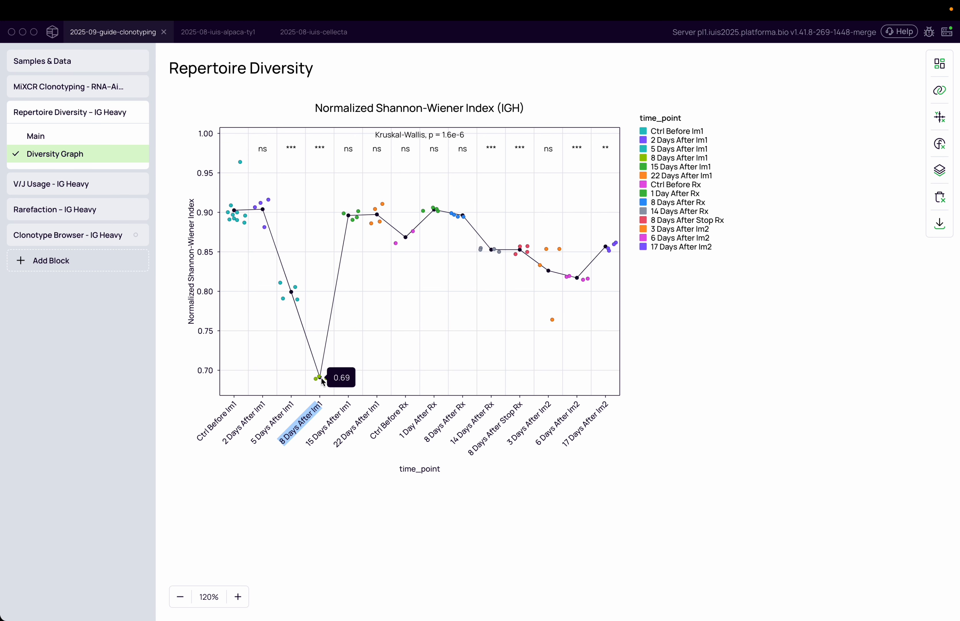
left_click(298, 496)
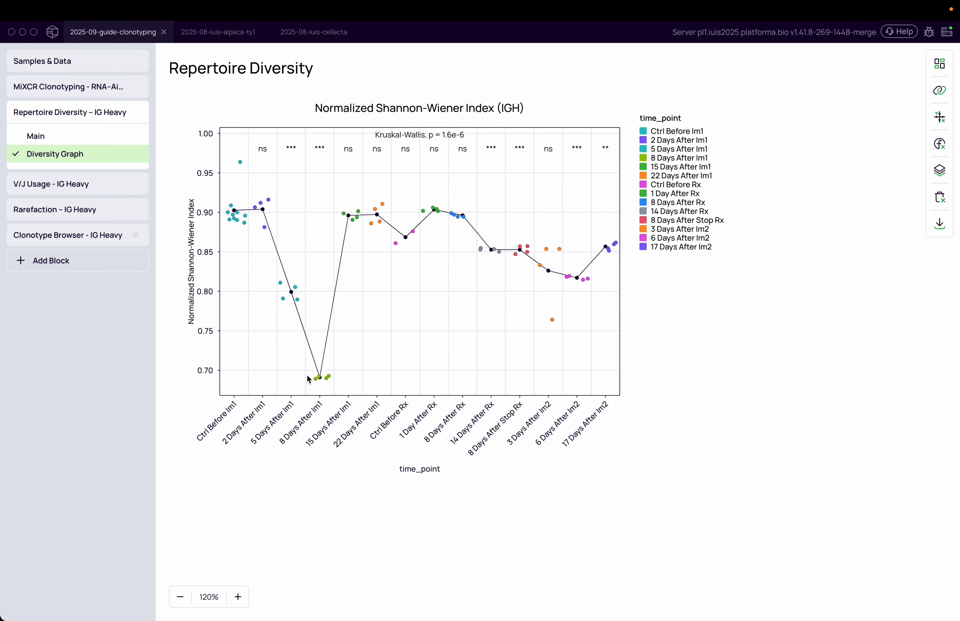
left_click_drag(281, 444, 320, 403)
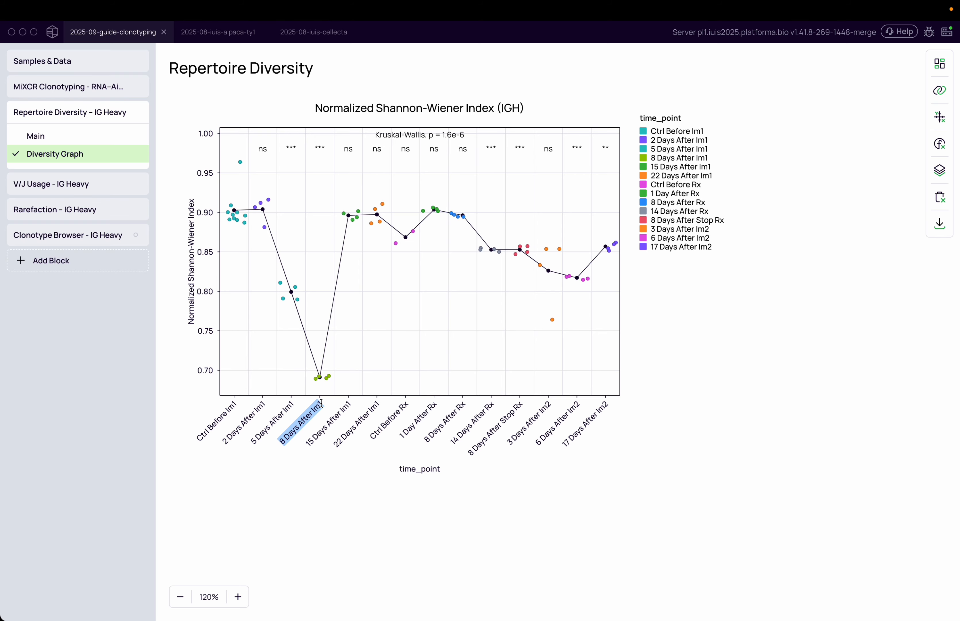
left_click(307, 428)
left_click_drag(283, 447, 323, 401)
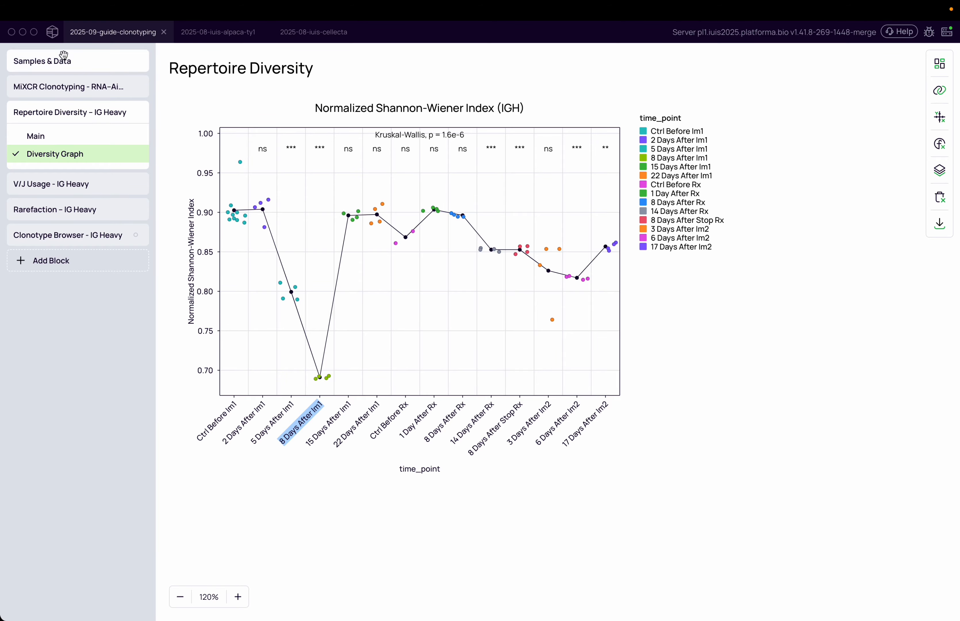
Find the 8 Days After Im1 samples in the Samples & Data metadata and copy the sample name 7_R_P_D1_S34
left_click(83, 65)
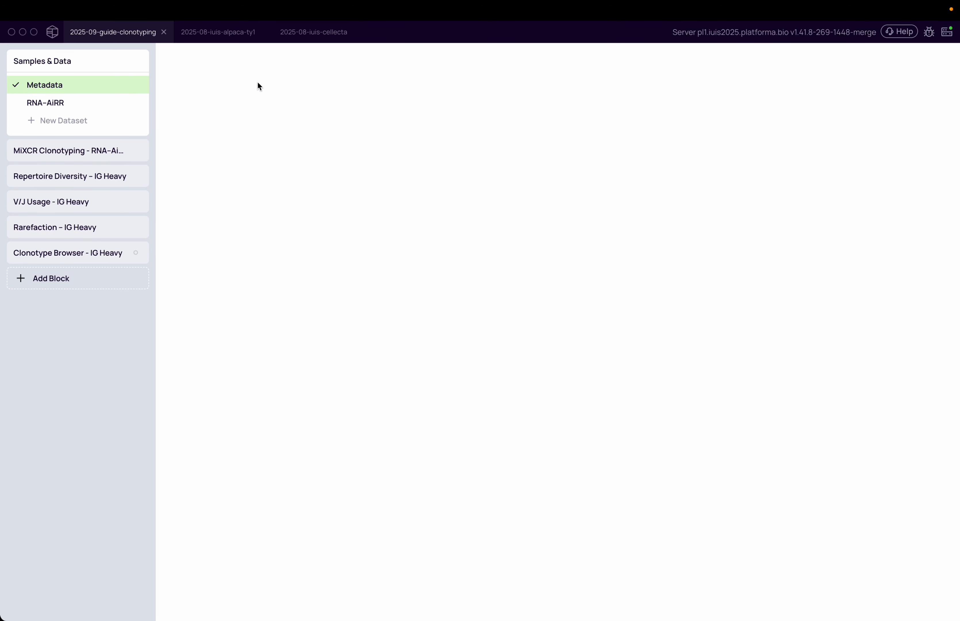
scroll(619, 214, "down", 5)
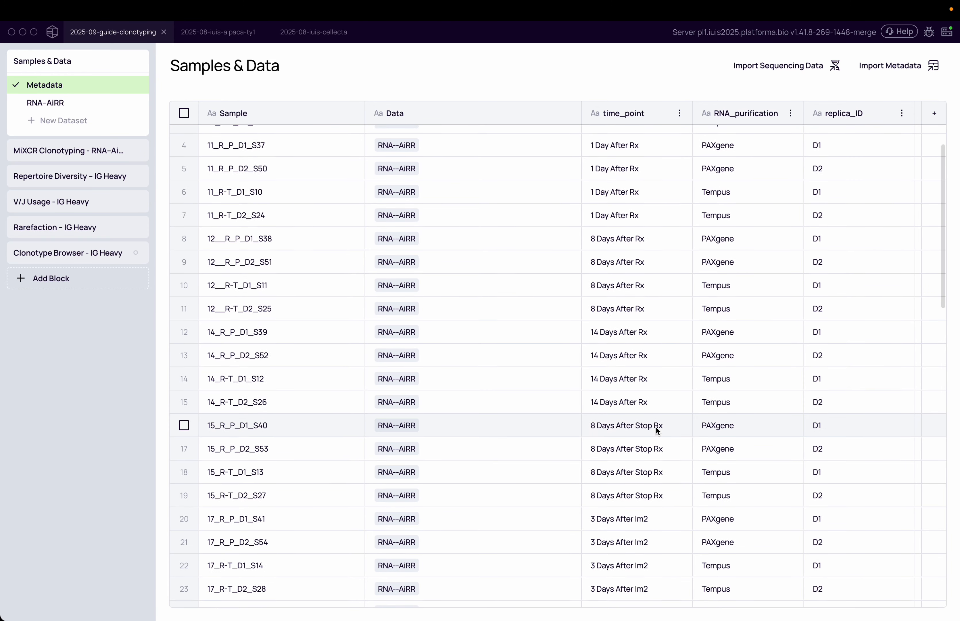
scroll(644, 449, "down", 10)
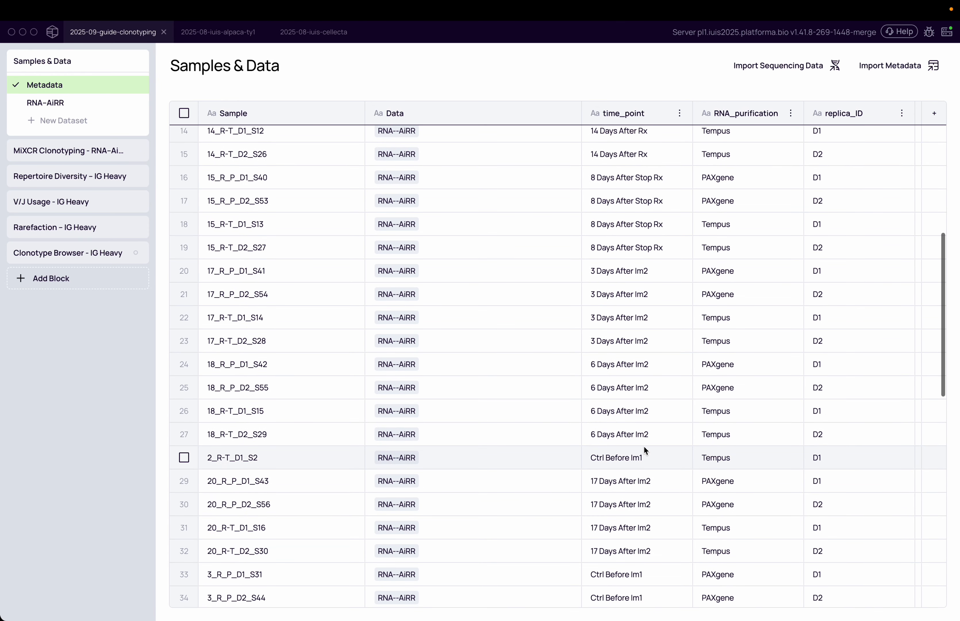
scroll(643, 445, "down", 2)
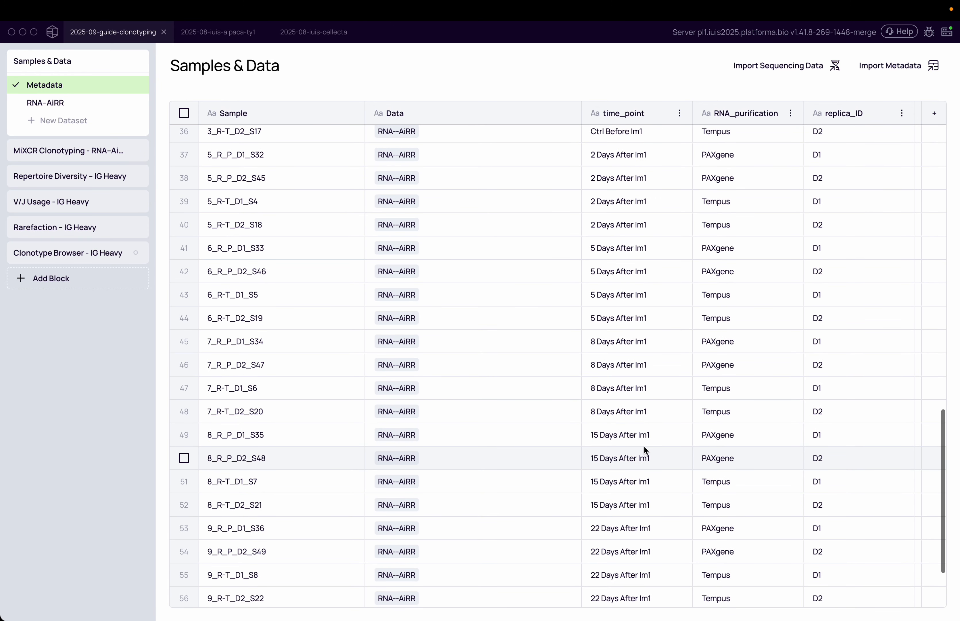
left_click(618, 370)
left_click(619, 406)
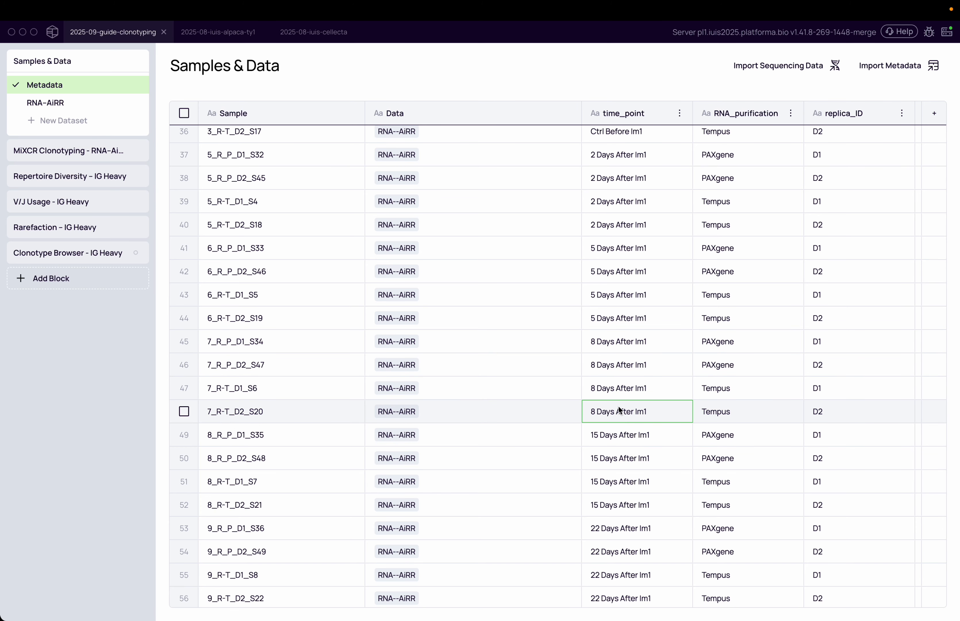
left_click(270, 343)
key("super+c")
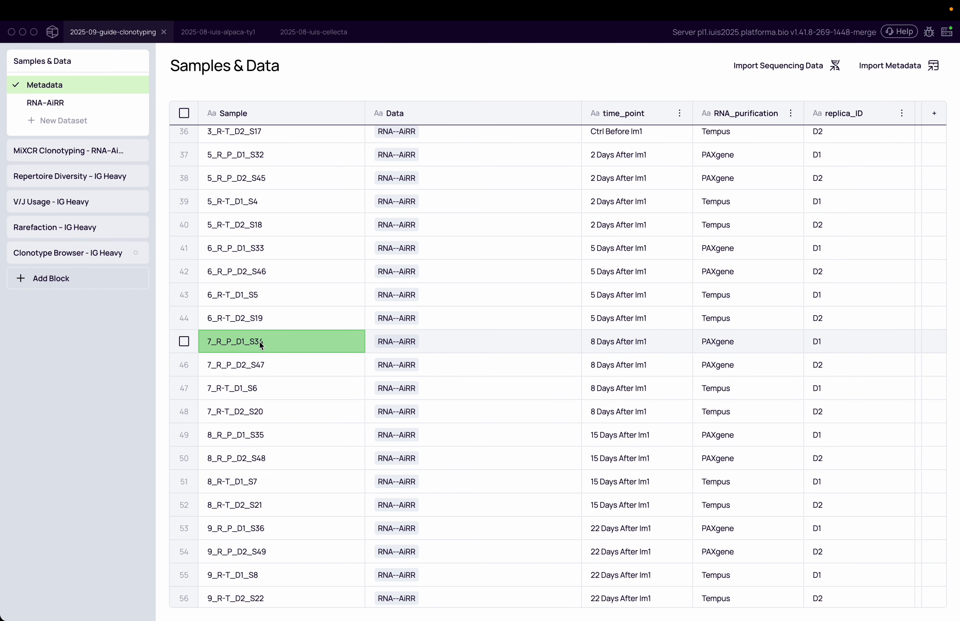
Create a Global annotation scheme named "Im1 responders" in the Clonotype Browser block
left_click(99, 252)
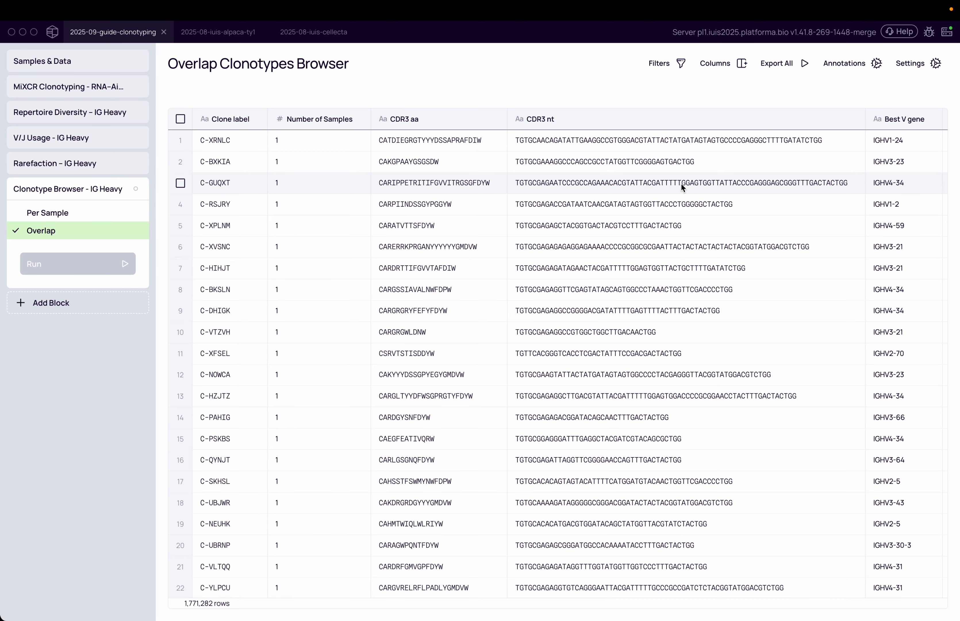
left_click(865, 61)
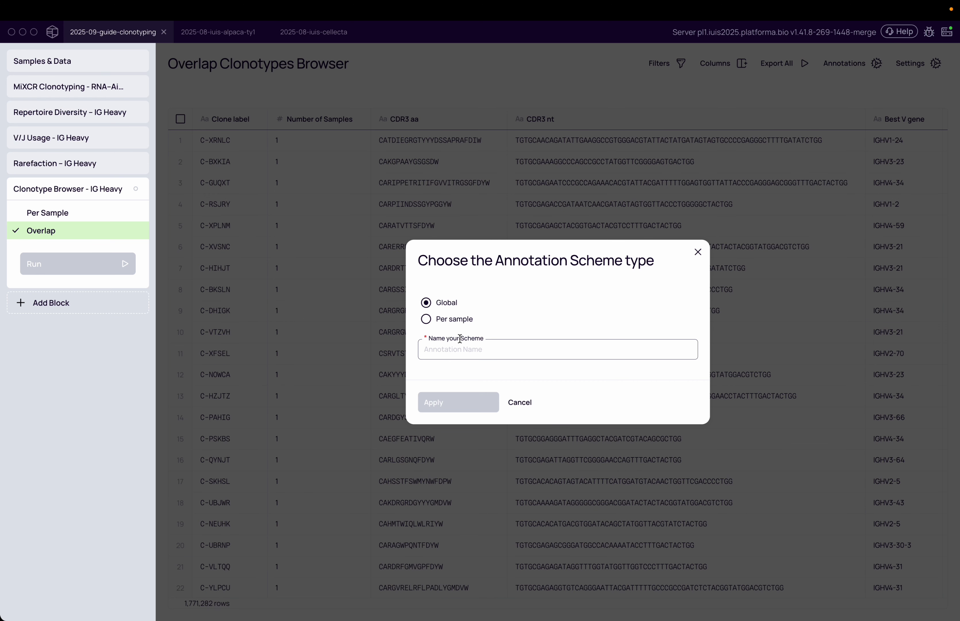
left_click(460, 349)
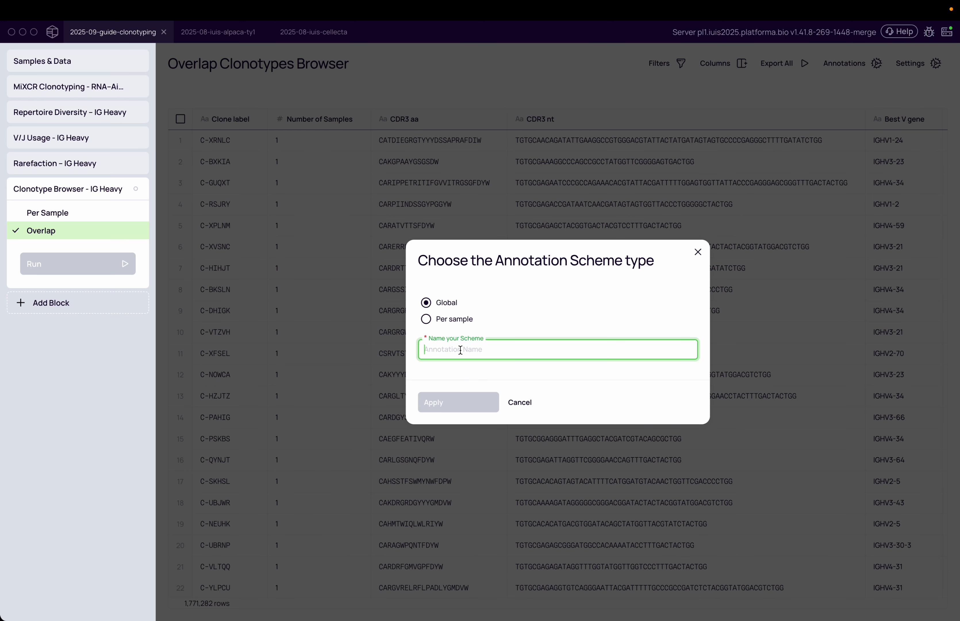
type("Im1 responders")
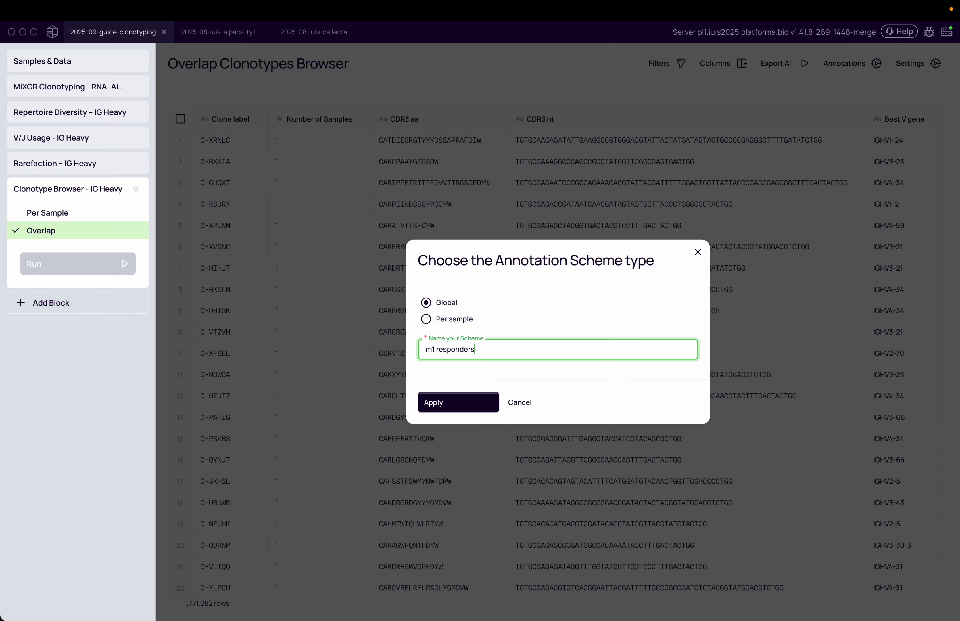
left_click(452, 400)
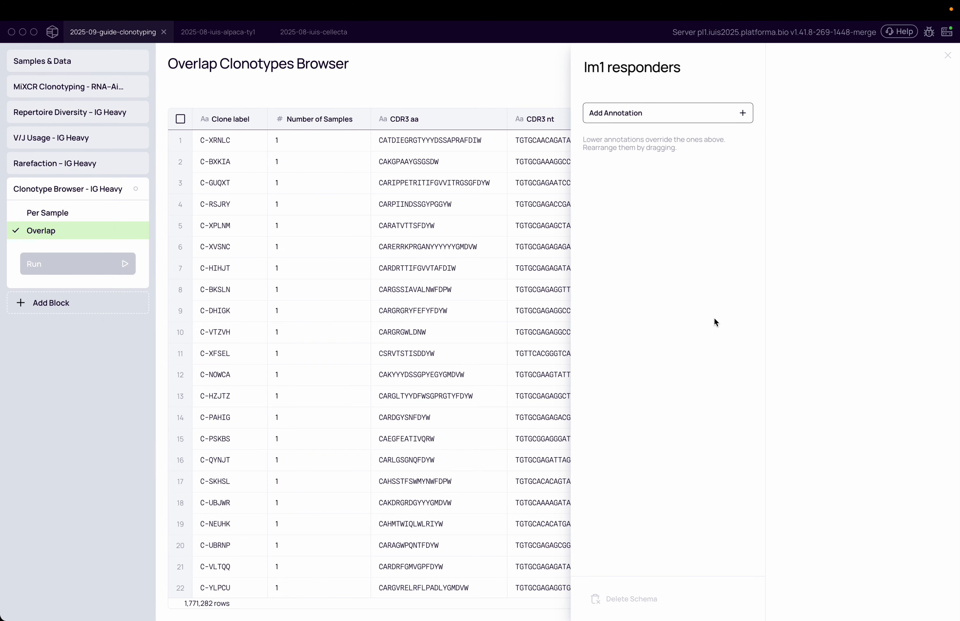
Add an annotation to the Im1 responders scheme and name it "Top10-8days"
left_click(717, 121)
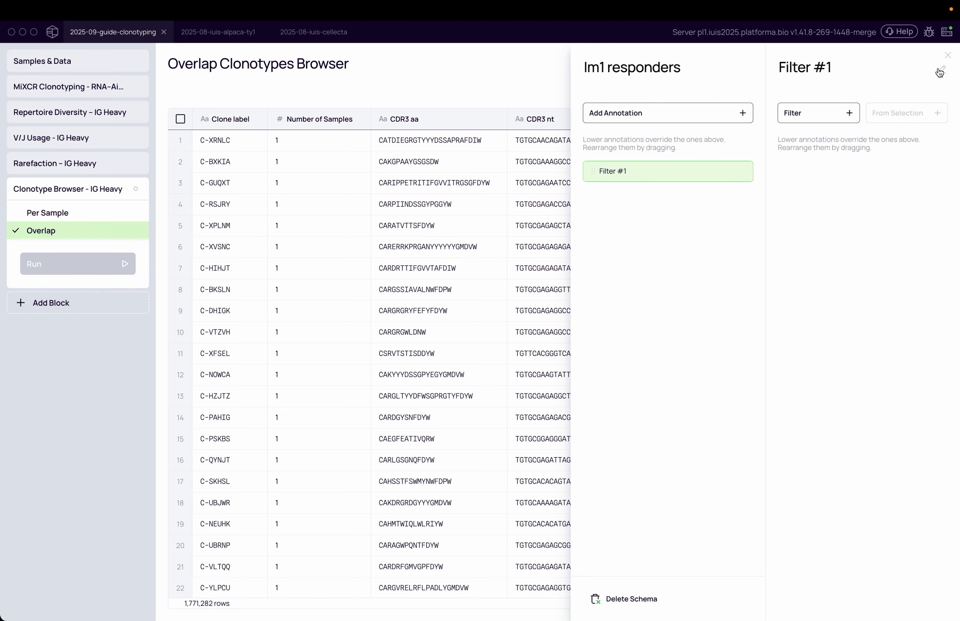
left_click(796, 68)
type("Top10-8days")
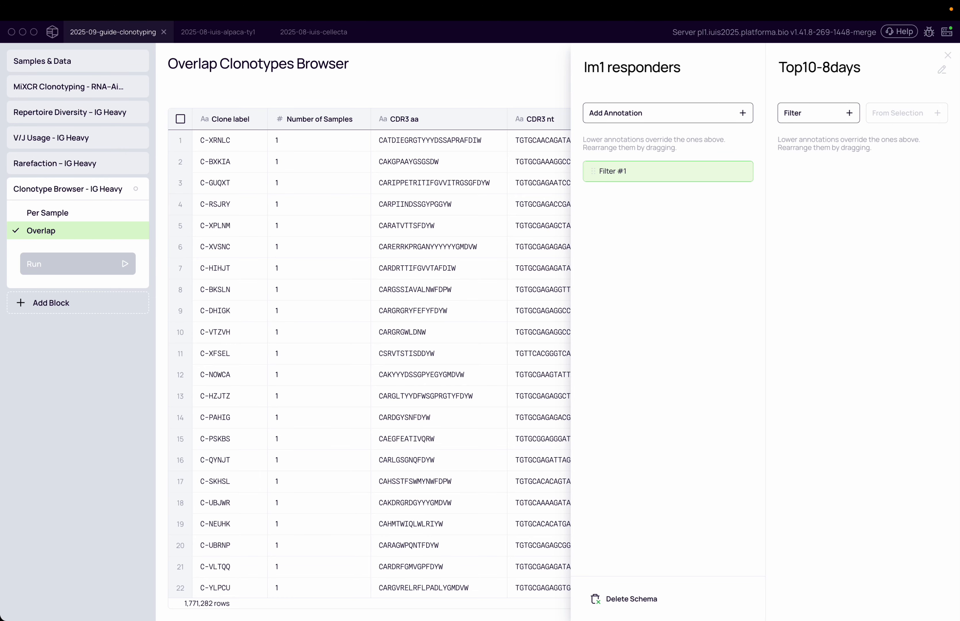
key("Return")
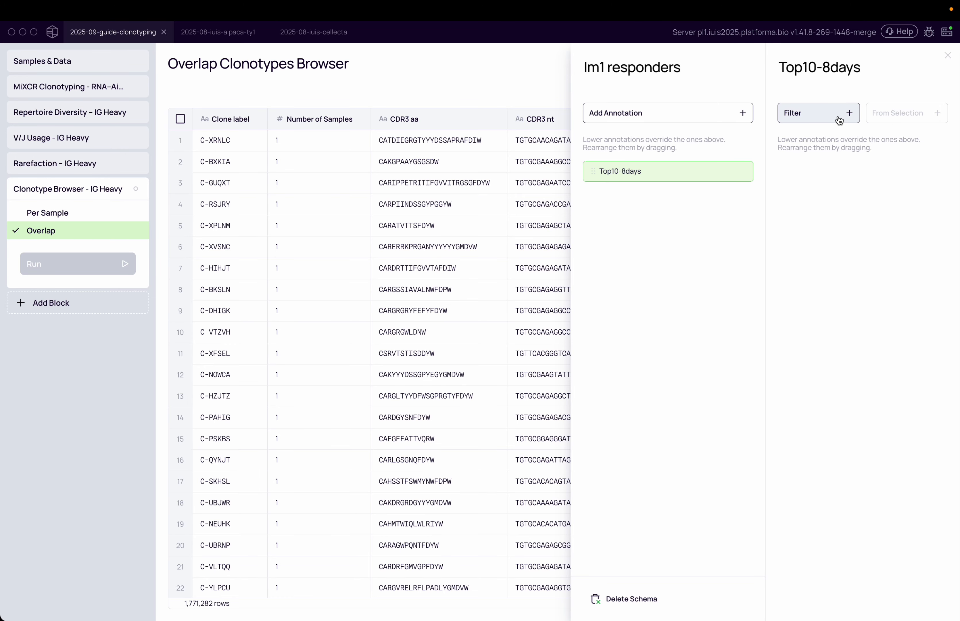
Add a filter to Top10-8days that takes the Top N clonotypes by Fraction of UMIs / 7_R_P_D1_S34, with N at 10
left_click(847, 113)
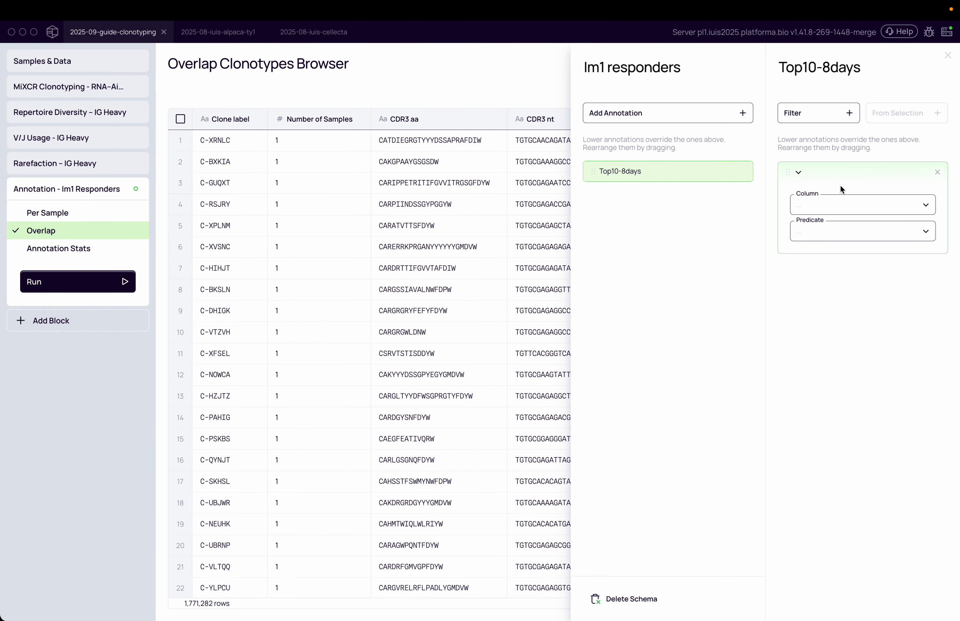
left_click(841, 213)
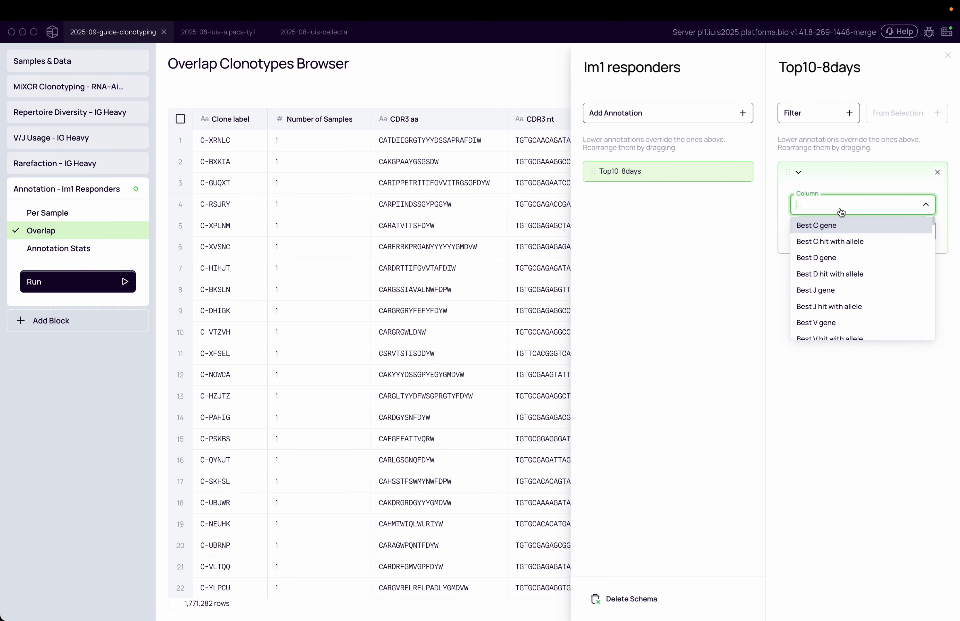
type("7_R_P_D1_S34")
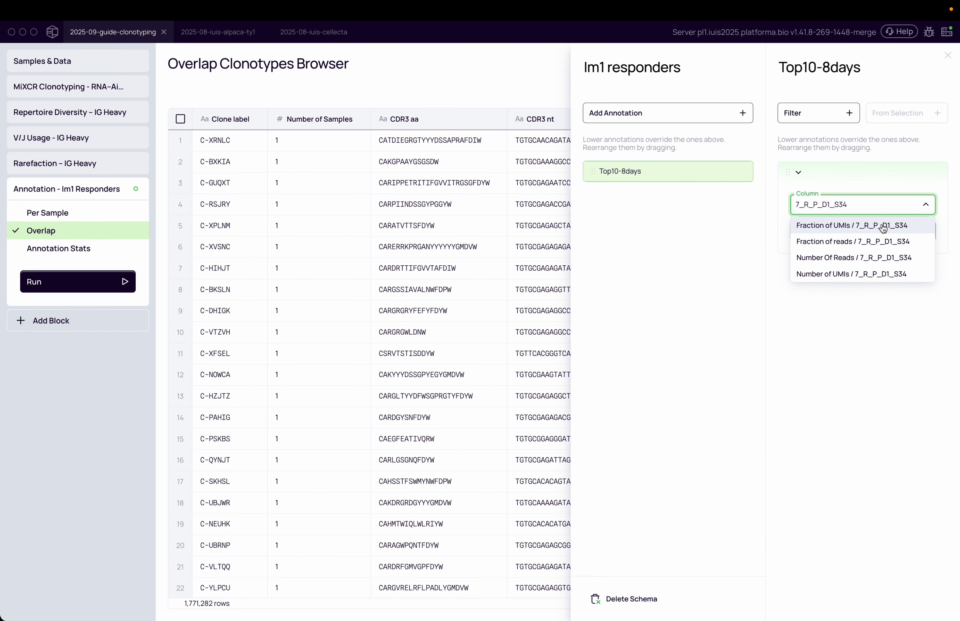
left_click(846, 231)
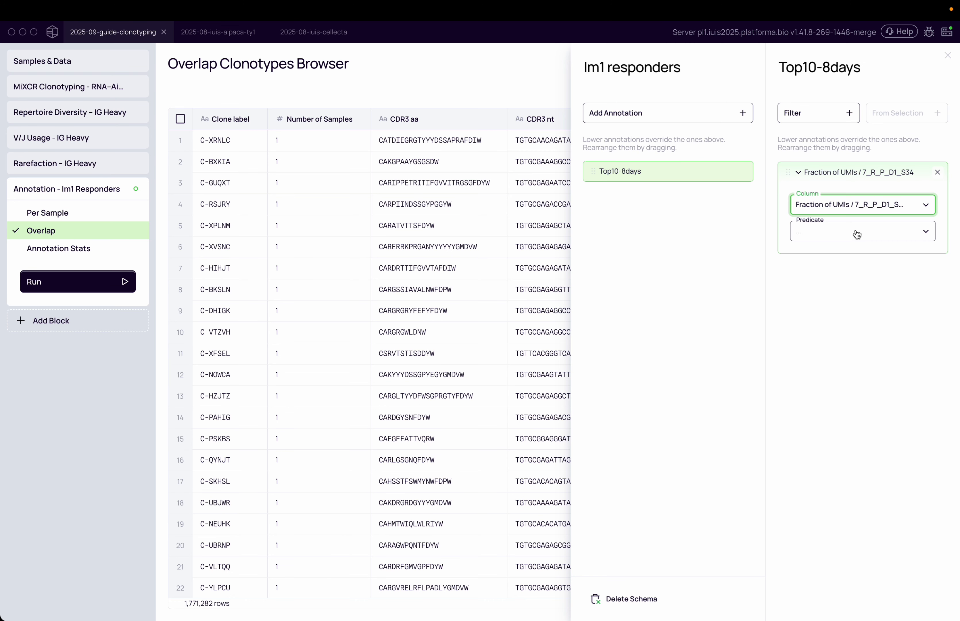
left_click(856, 233)
left_click(841, 314)
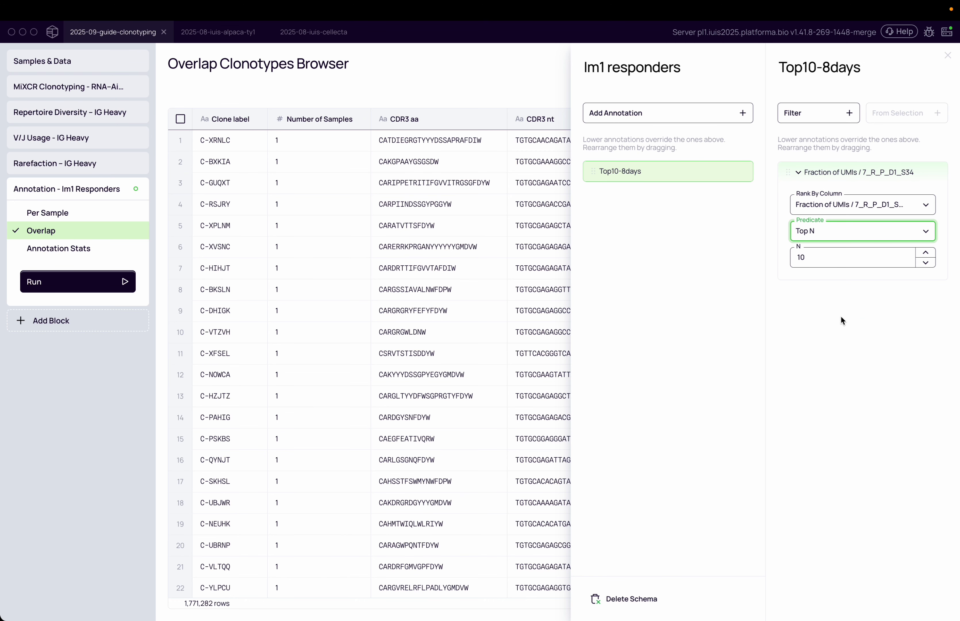
left_click(808, 325)
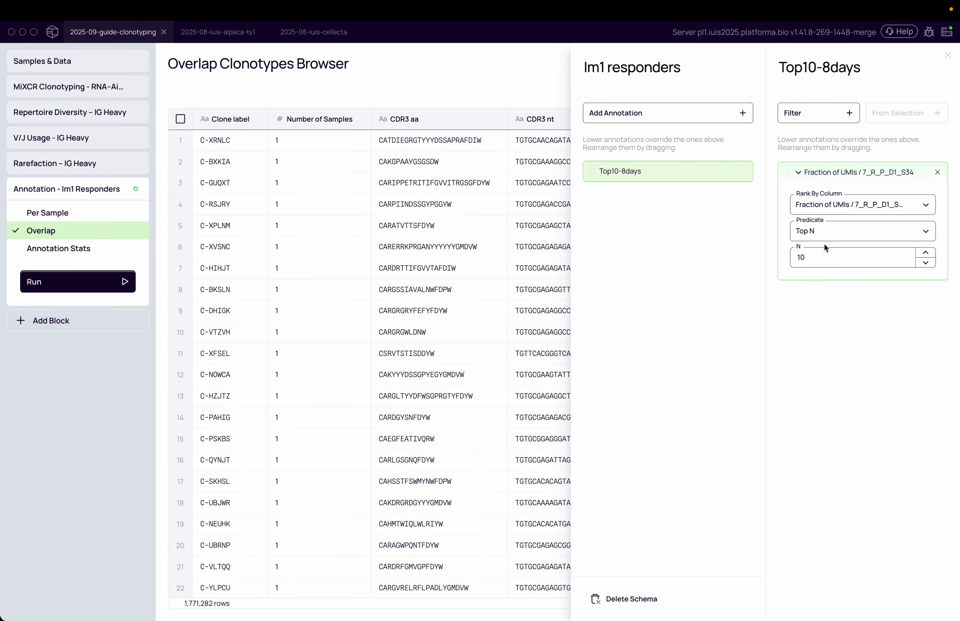
Run the Im1 Responders annotation block and display its Annotation Stats table without the annotation settings
left_click(66, 284)
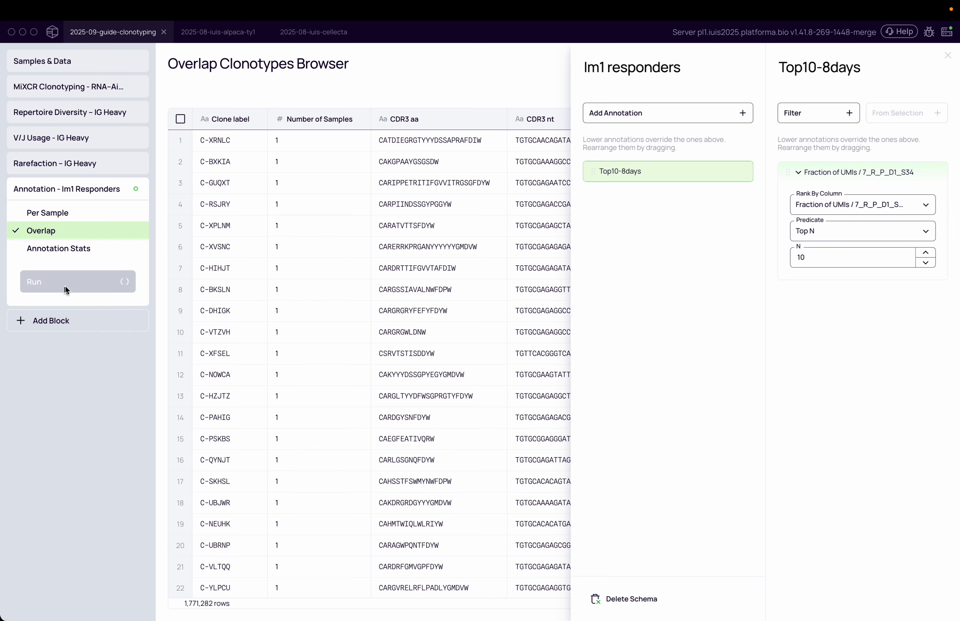
left_click(85, 249)
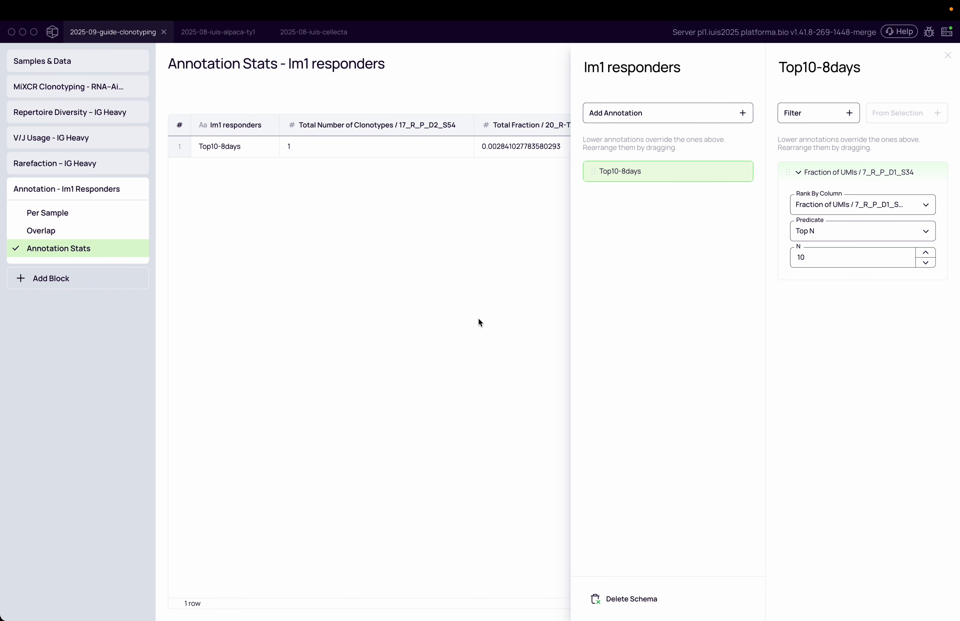
left_click(478, 329)
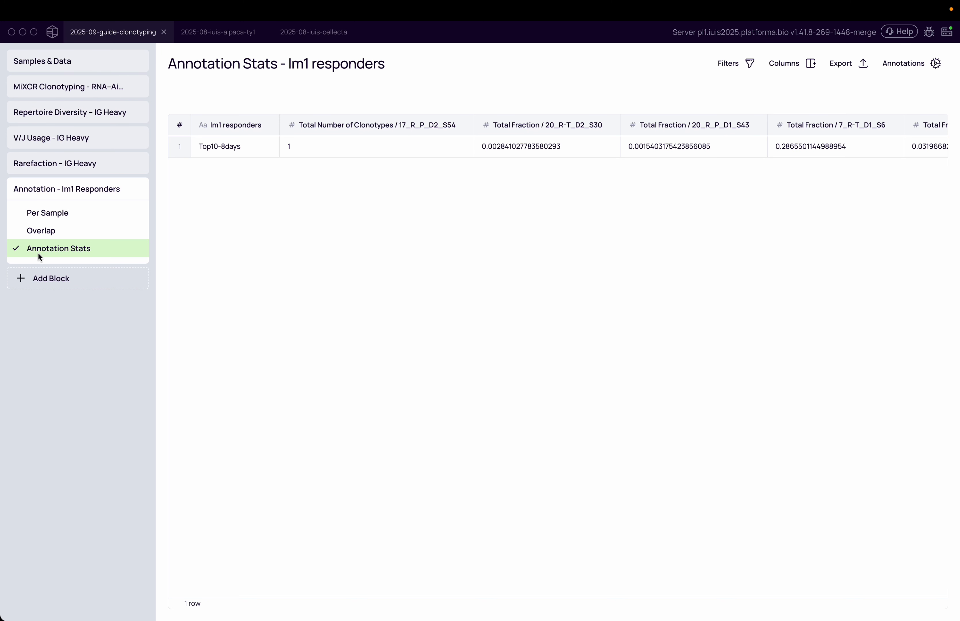
Examine the clonotype count and total fraction columns of the Top10-8days row in the Annotation Stats table
scroll(344, 151, "right", 3)
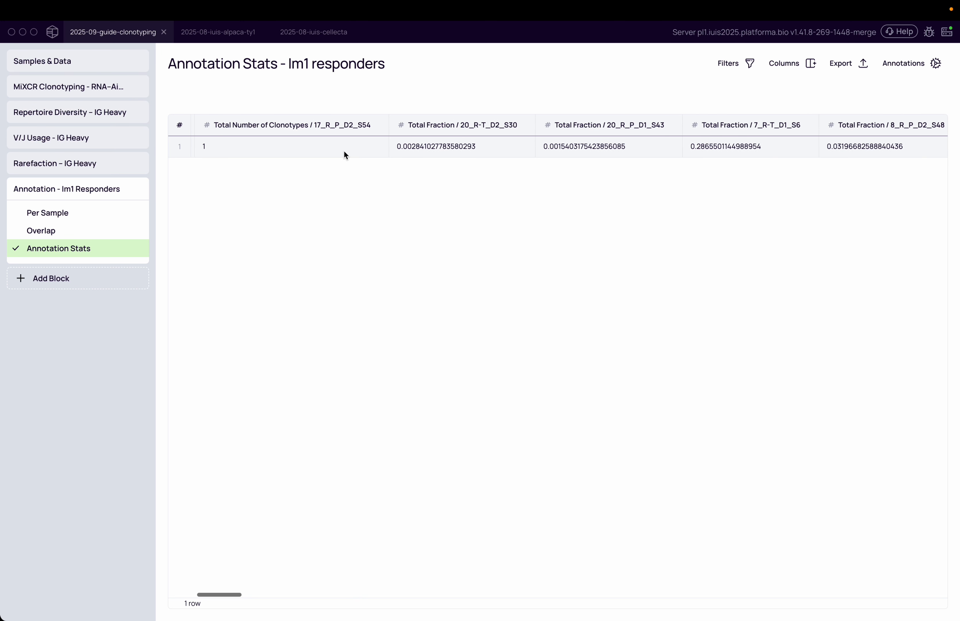
scroll(345, 154, "left", 3)
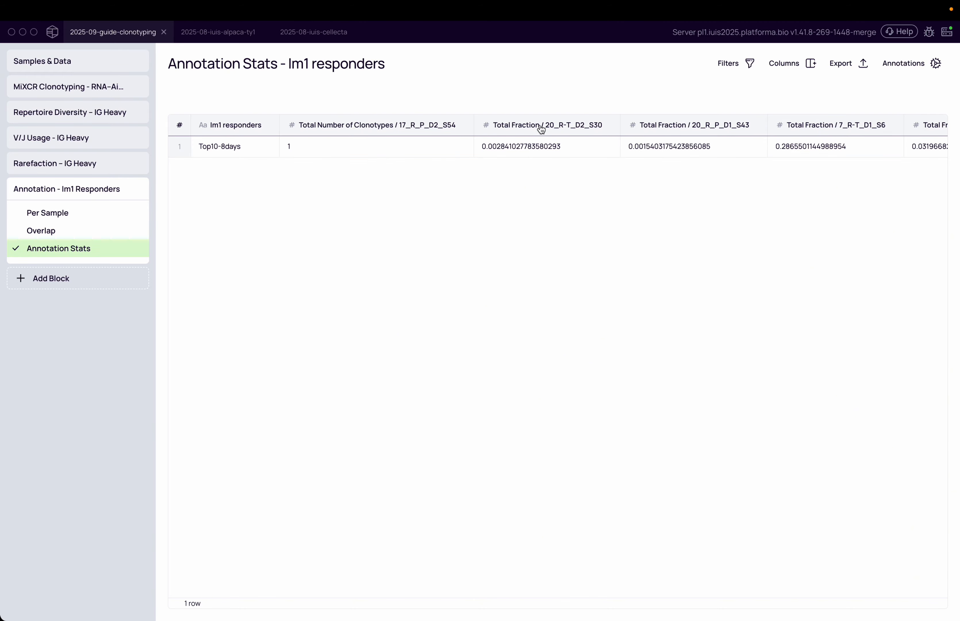
left_click(527, 147)
left_click(635, 146)
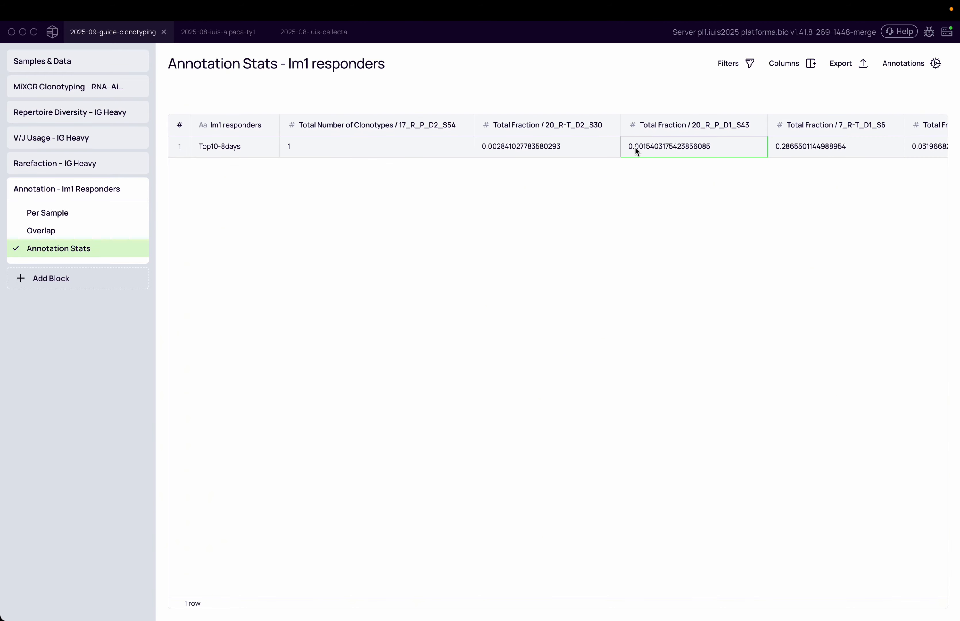
scroll(637, 150, "right", 3)
scroll(636, 147, "right", 10)
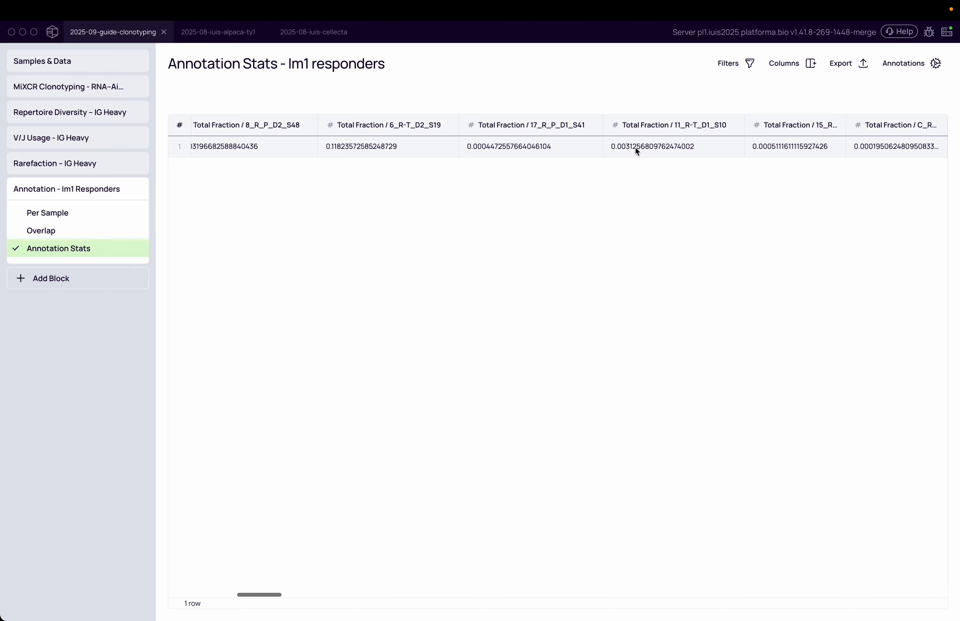
scroll(637, 149, "right", 10)
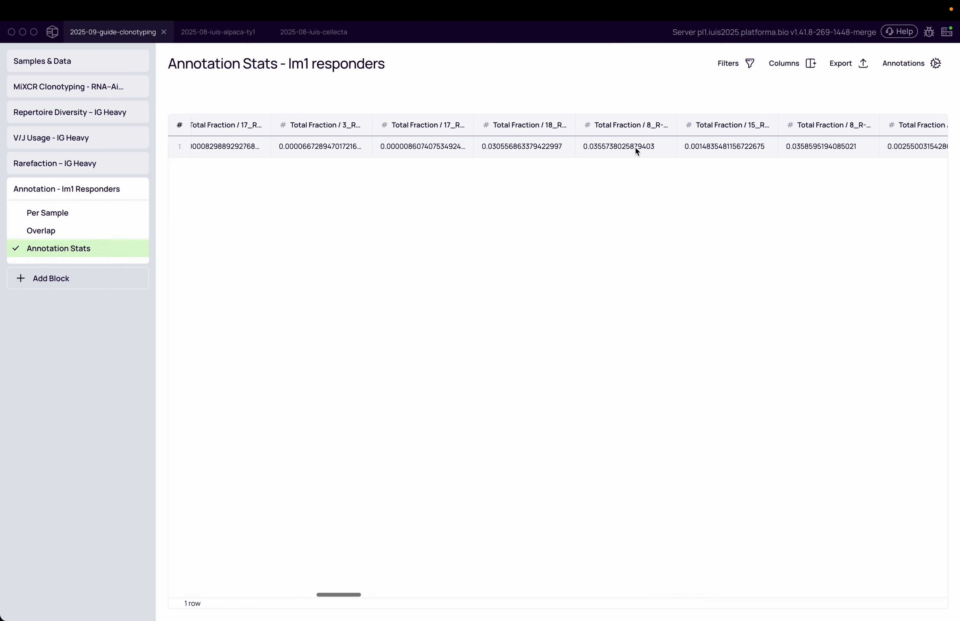
scroll(635, 151, "right", 10)
scroll(635, 151, "left", 10)
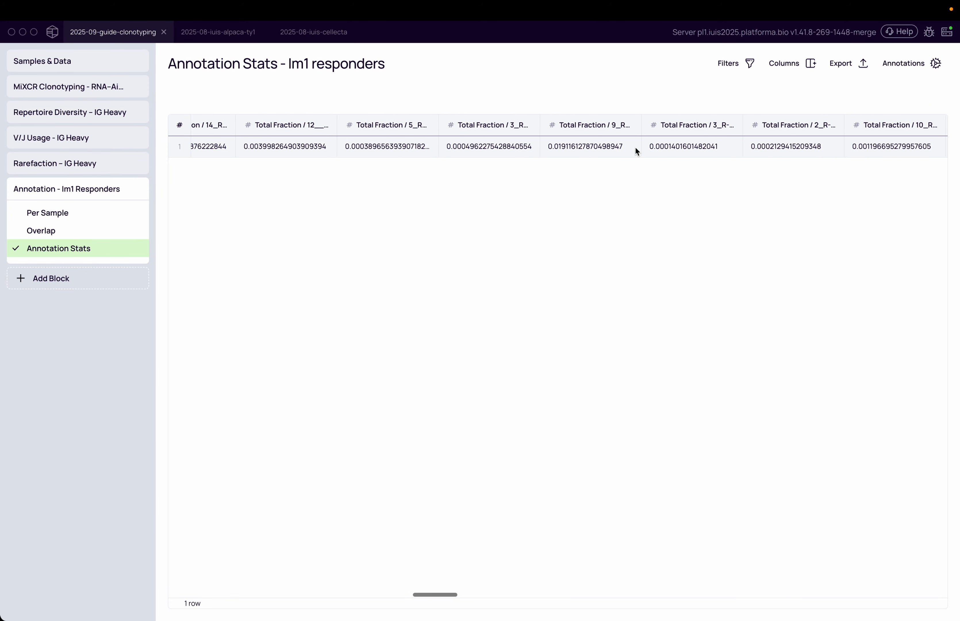
scroll(635, 151, "left", 15)
left_click(635, 146)
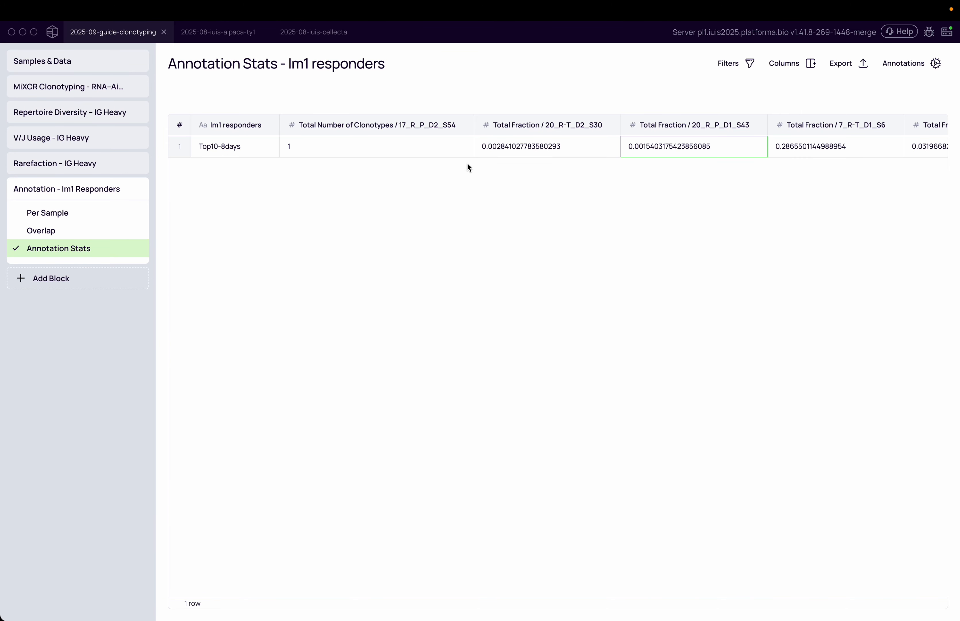
scroll(582, 146, "right", 2)
scroll(582, 147, "left", 2)
Display the Overlap table of the Im1 Responders block and check its column list for the Im1 responders column
left_click(94, 228)
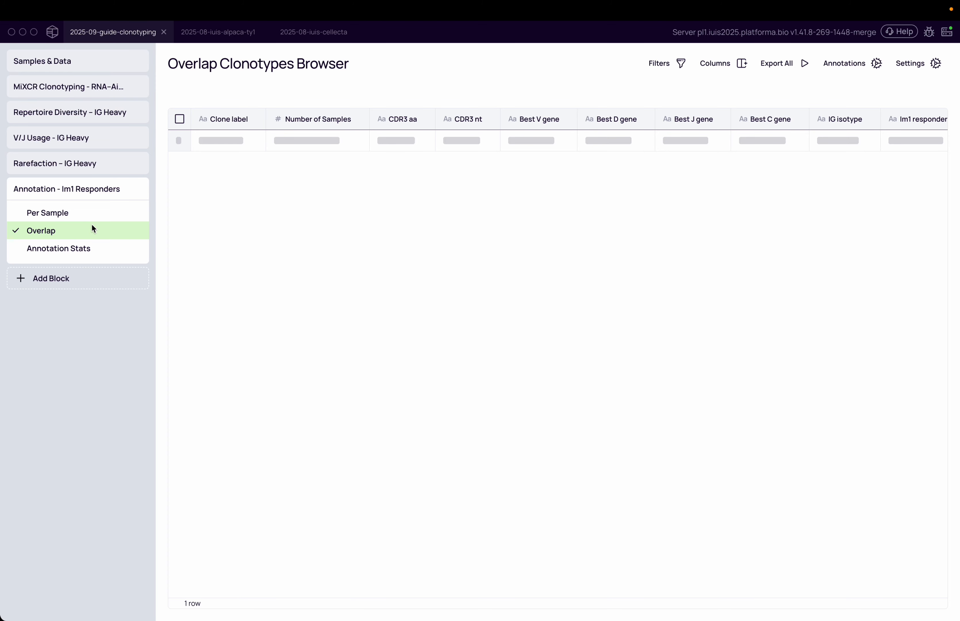
left_click(726, 63)
scroll(858, 404, "down", 15)
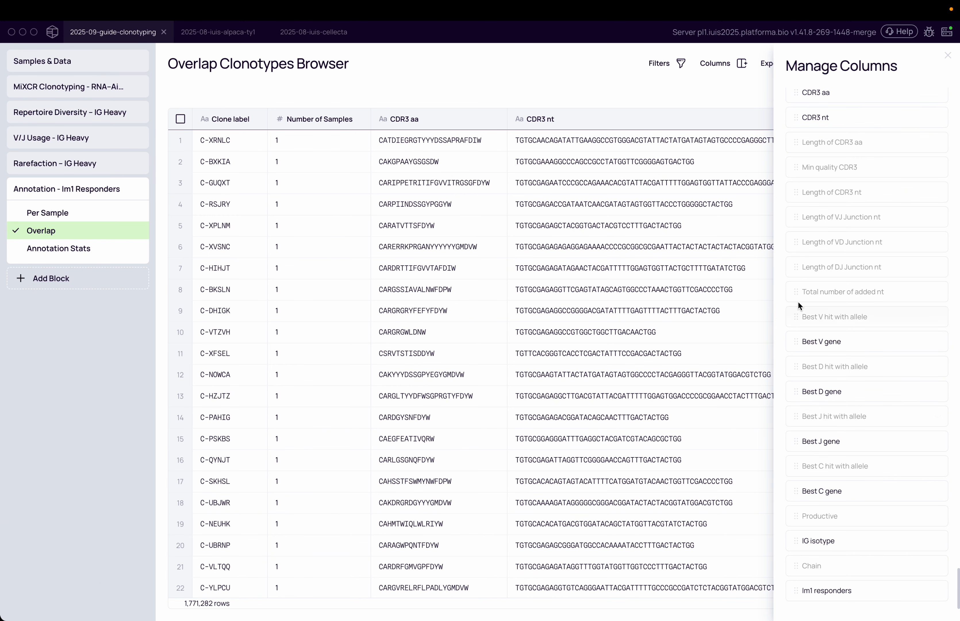
scroll(869, 221, "up", 10)
scroll(868, 222, "down", 10)
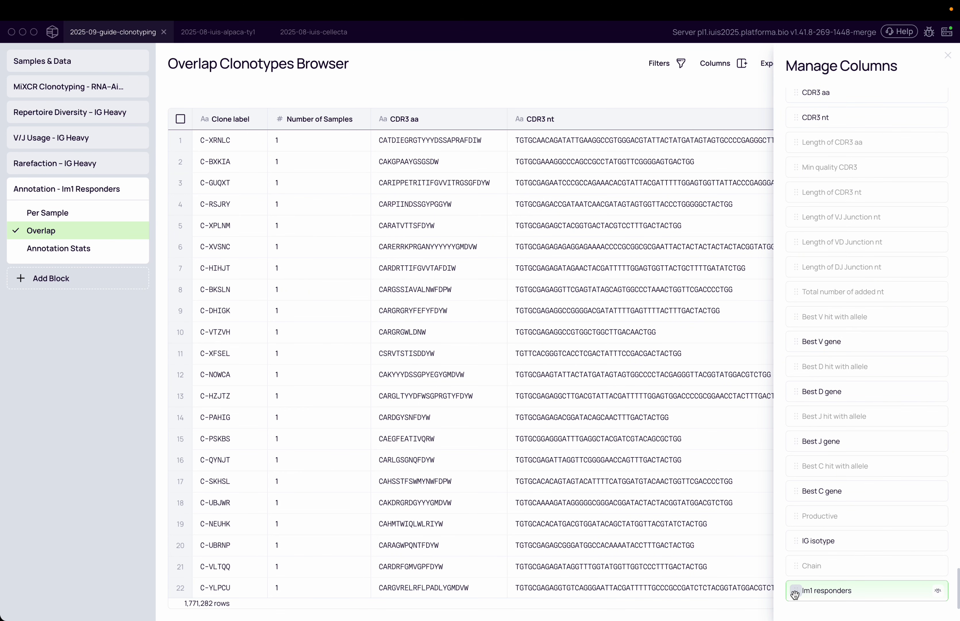
left_click(687, 96)
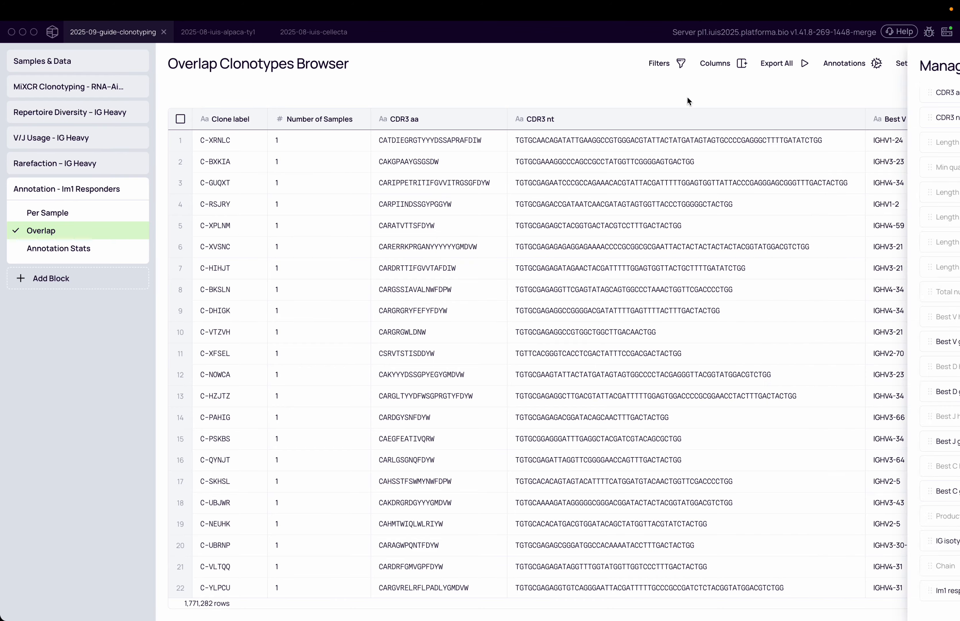
Sort the Overlap table by the Im1 responders column in descending order
scroll(740, 250, "right", 10)
scroll(910, 296, "down", 20)
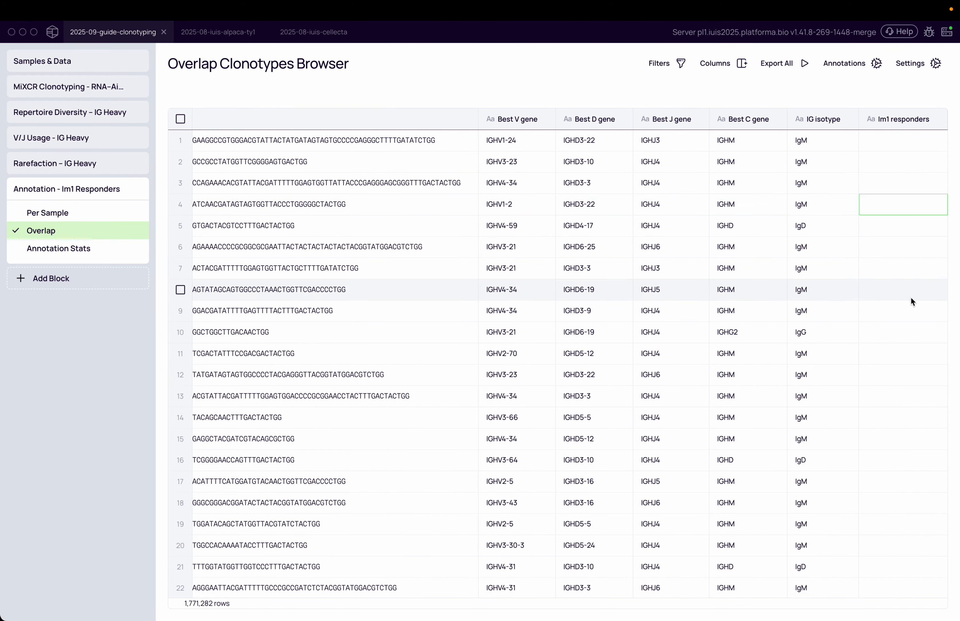
scroll(910, 196, "right", 3)
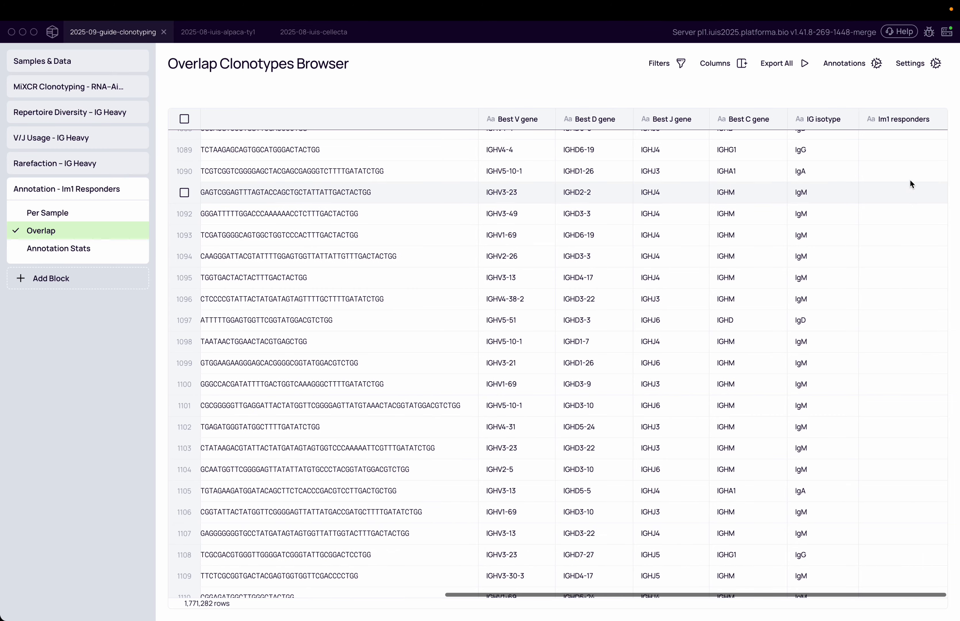
left_click(906, 221)
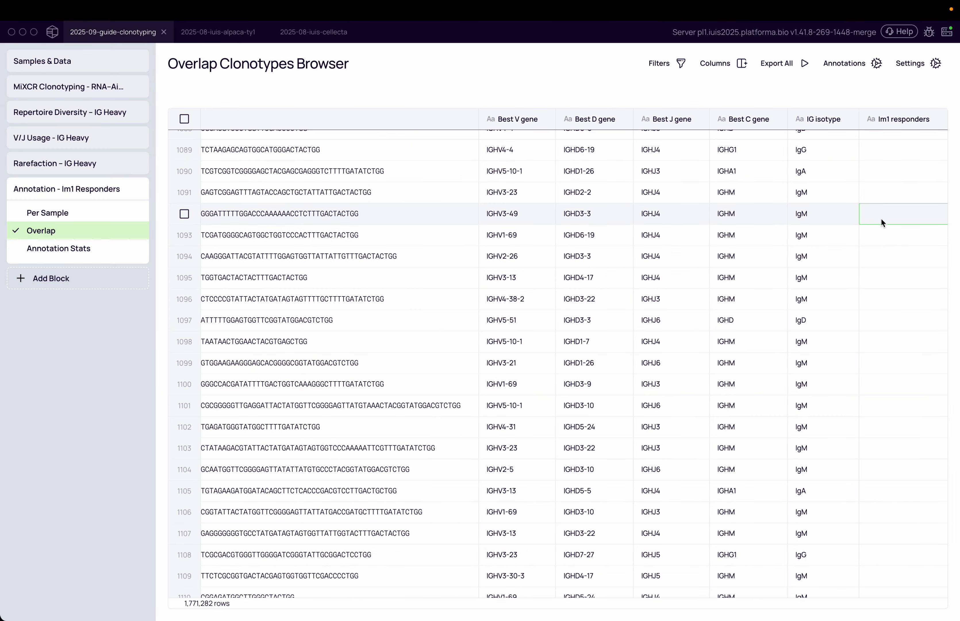
left_click(841, 71)
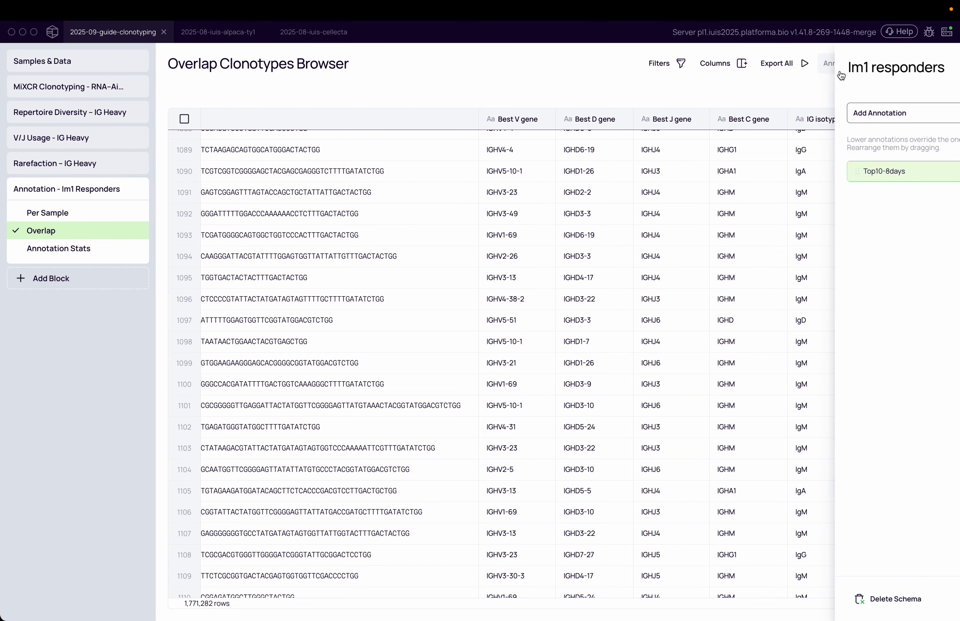
left_click(550, 77)
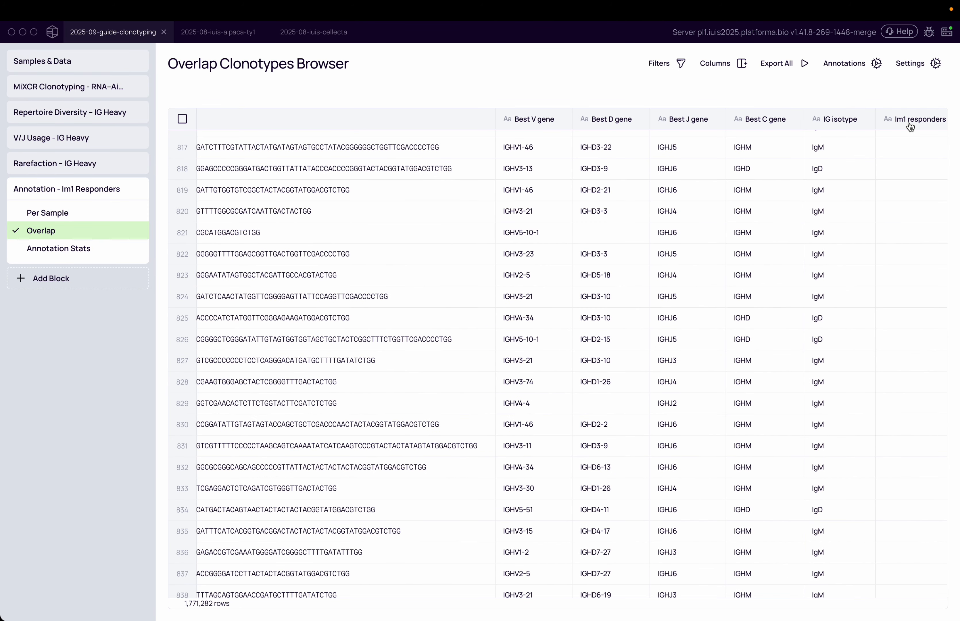
left_click(910, 121)
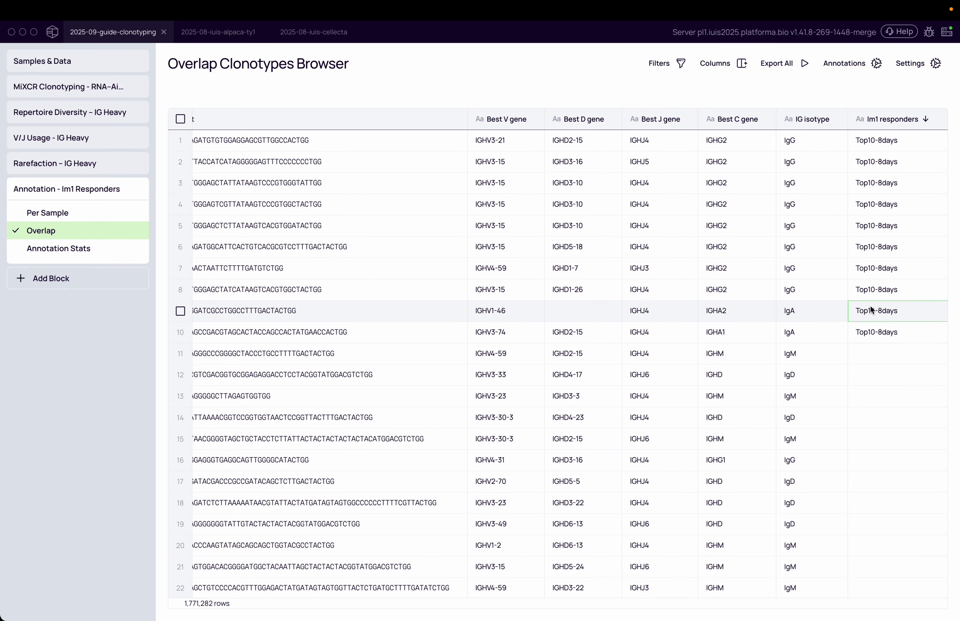
Compare the number of samples, CDR3 sequences, genes and isotypes of the clonotypes labelled Top10-8days
scroll(880, 335, "left", 10)
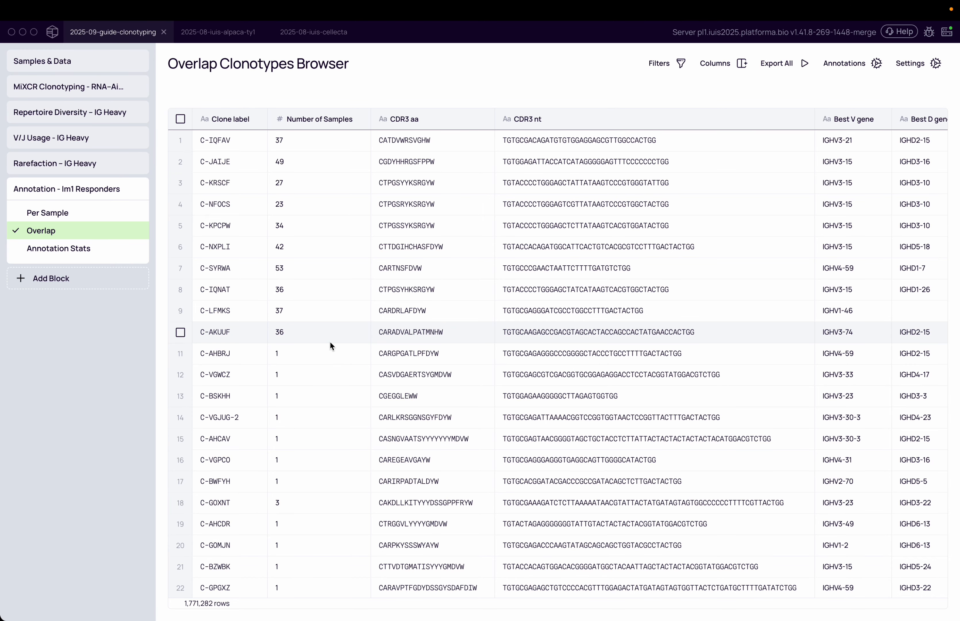
scroll(329, 339, "right", 10)
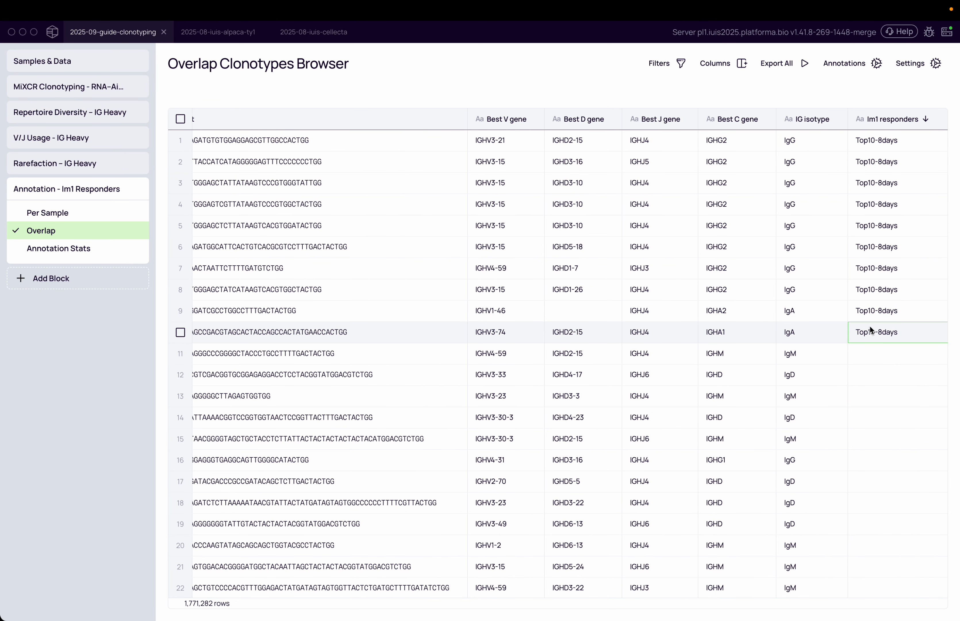
scroll(874, 324, "left", 10)
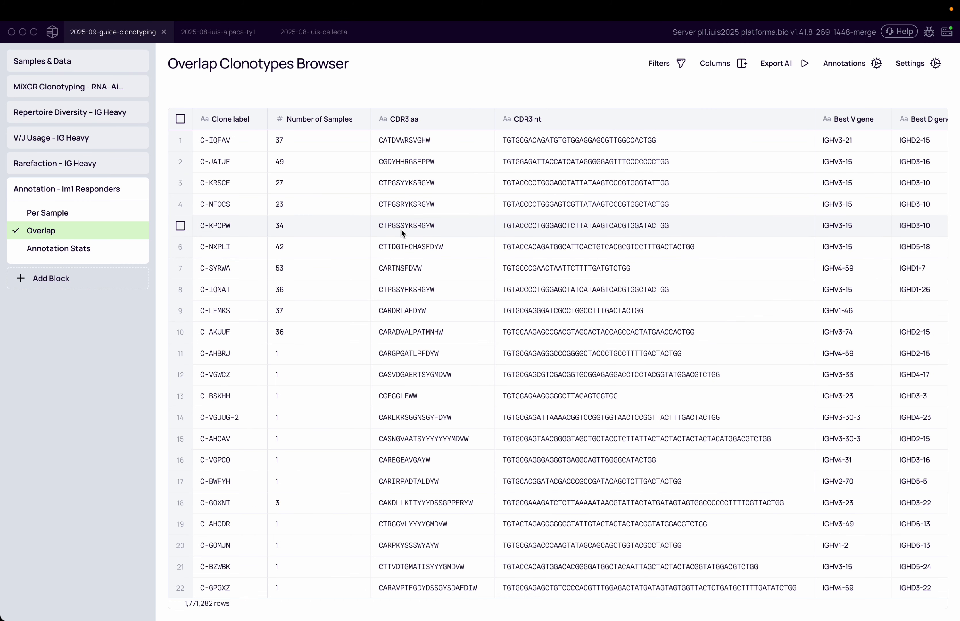
scroll(460, 215, "right", 10)
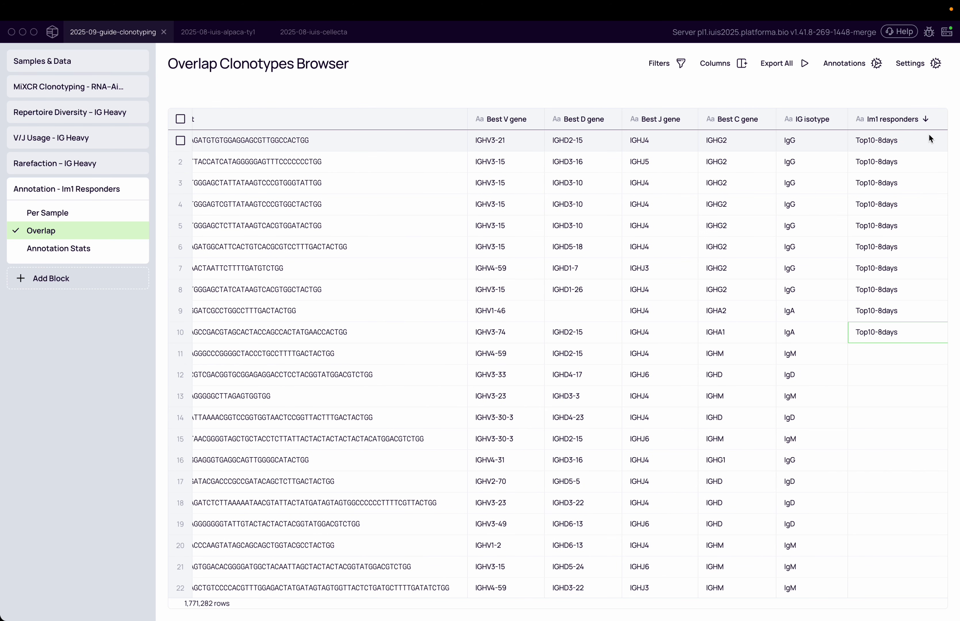
scroll(878, 320, "left", 10)
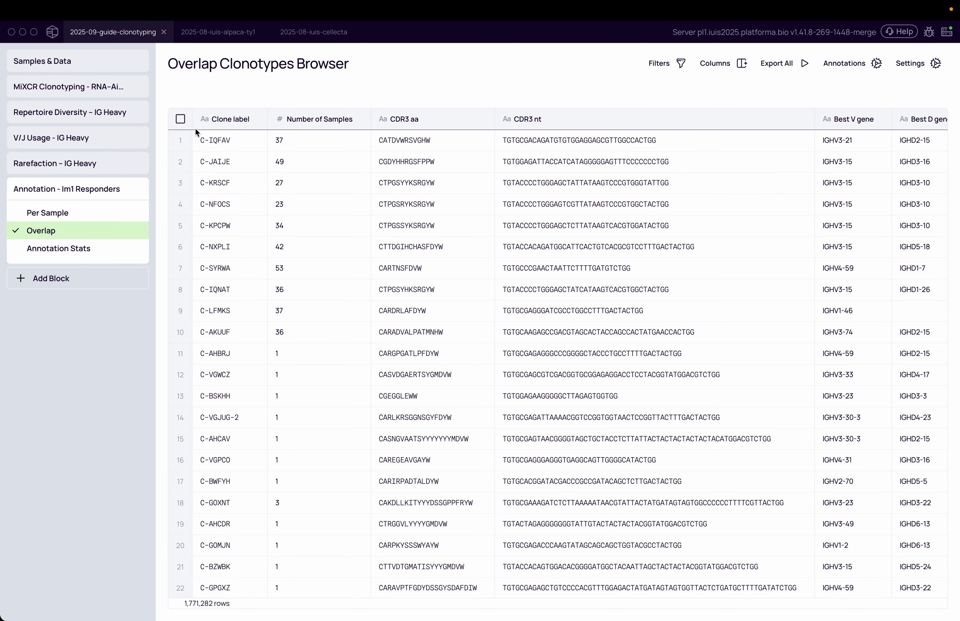
Examine the early time points after Im1 in the Diversity Graph of the Repertoire Diversity – IG Heavy block
left_click(133, 106)
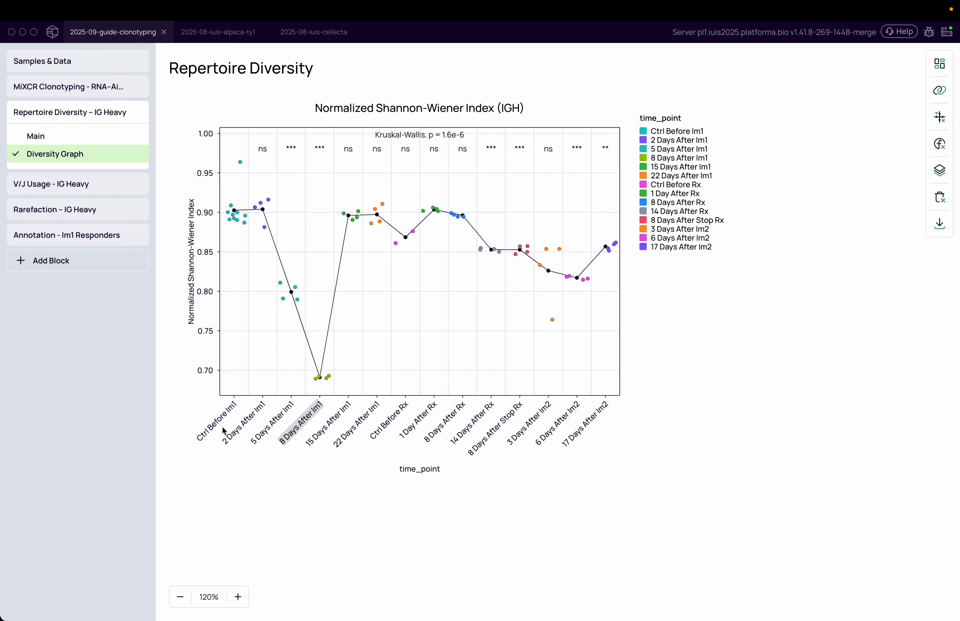
left_click_drag(223, 445, 252, 406)
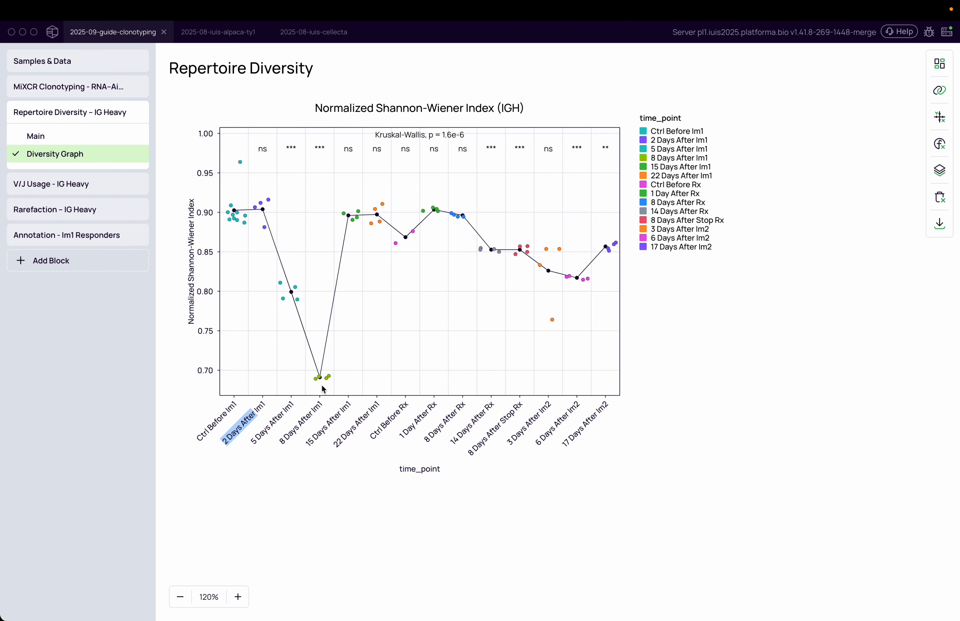
left_click(229, 437)
left_click_drag(220, 445, 242, 442)
left_click(232, 437)
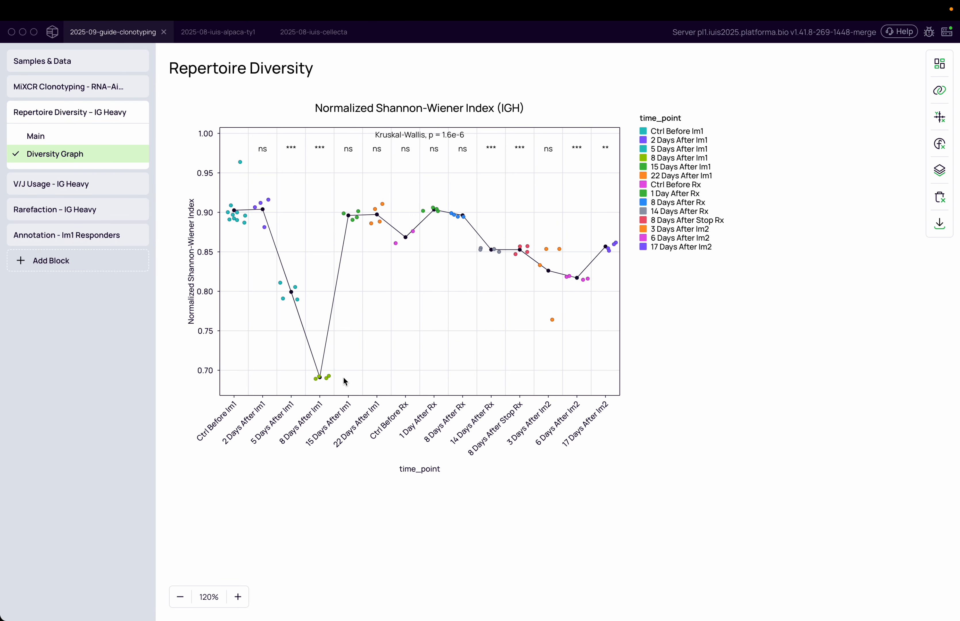
Return to the Im1 Responders annotation block and add a Graph Maker block after it
left_click(42, 236)
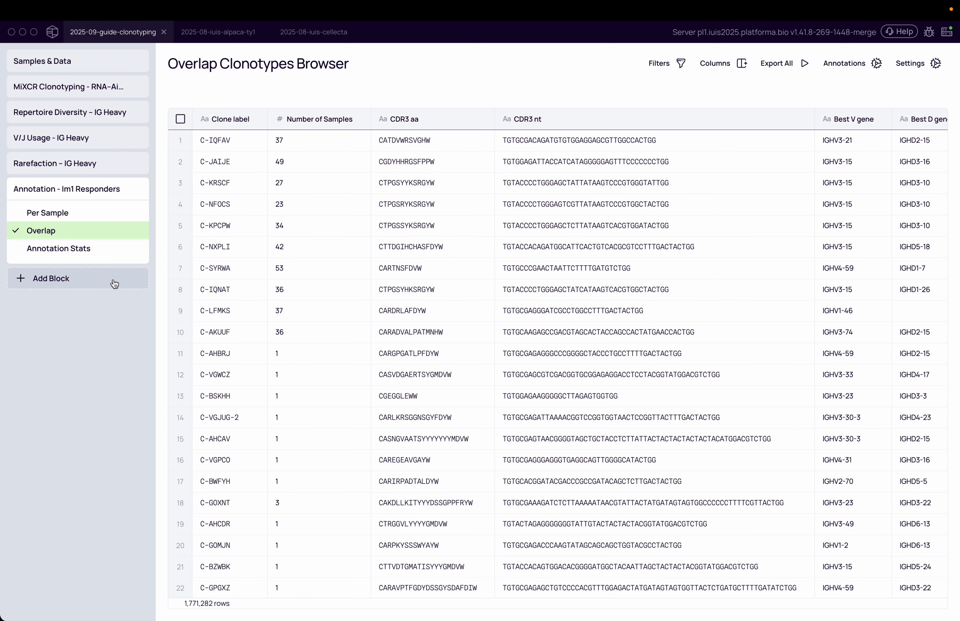
left_click(88, 280)
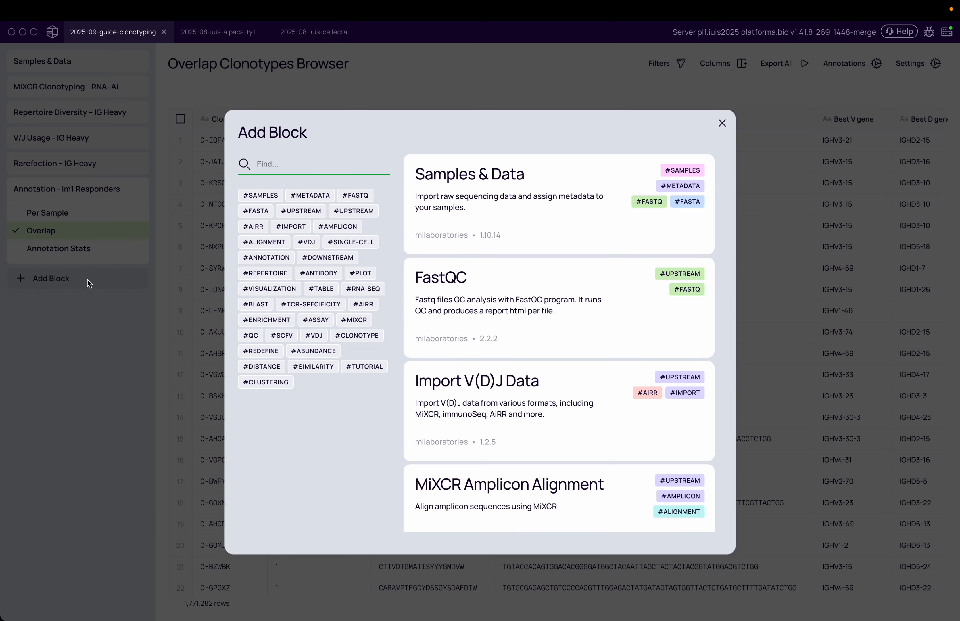
type("grap")
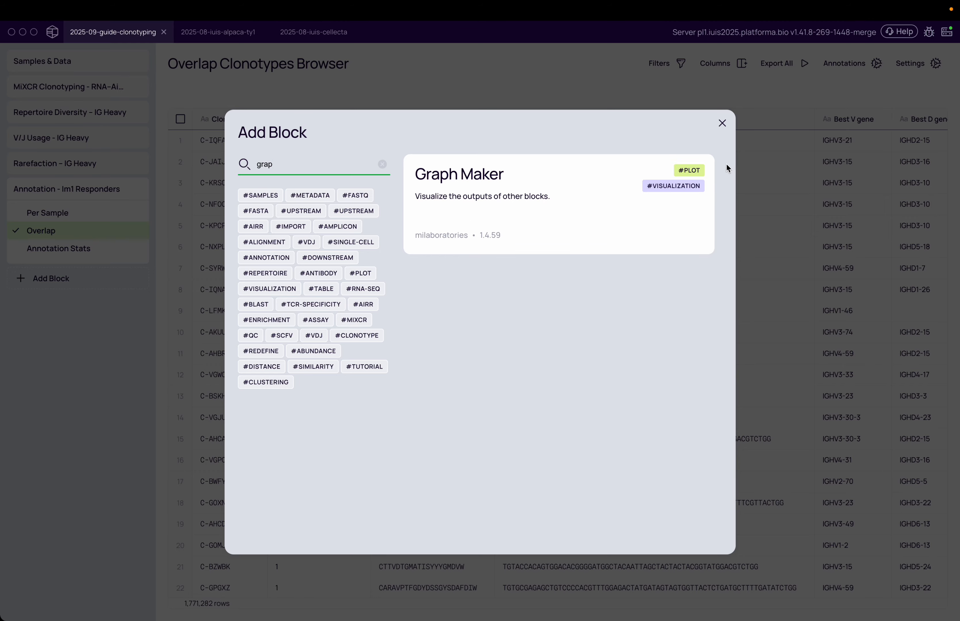
left_click(537, 199)
left_click(415, 509)
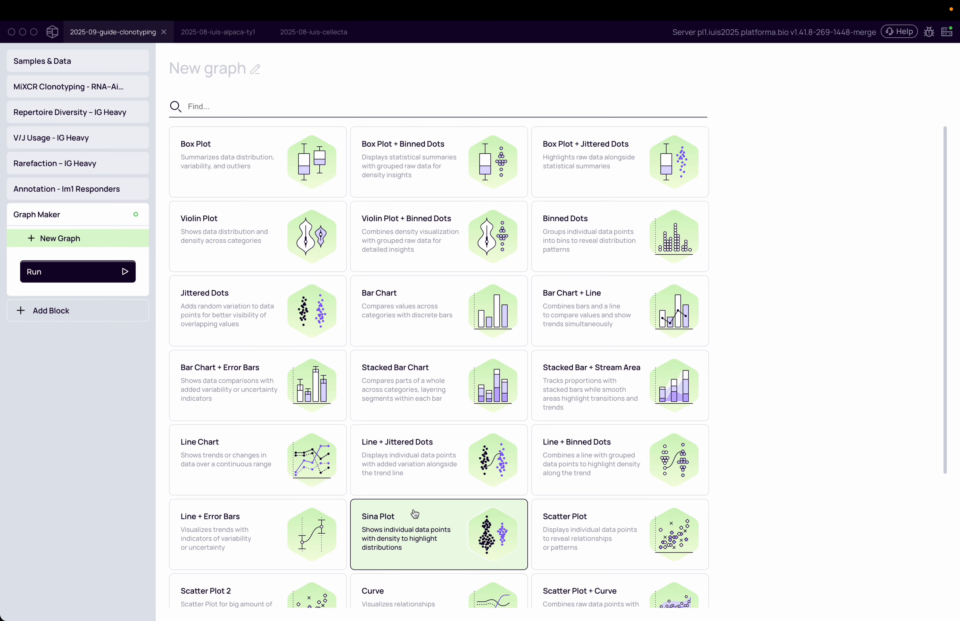
Look through the graph types offered for the new graph
scroll(415, 514, "down", 5)
scroll(416, 514, "up", 5)
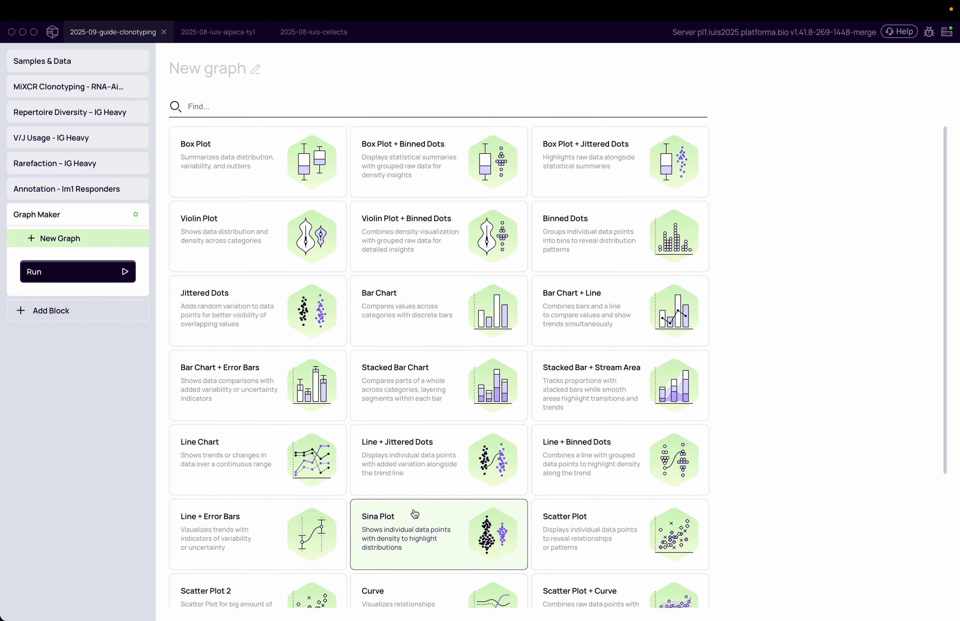
scroll(416, 514, "down", 5)
scroll(415, 514, "up", 3)
scroll(415, 514, "down", 3)
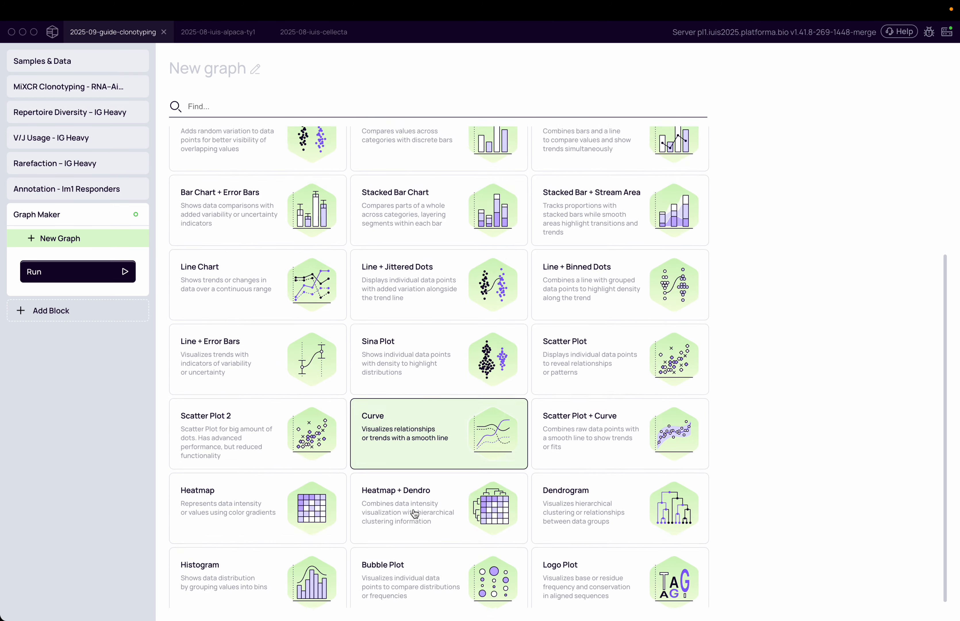
scroll(415, 514, "up", 4)
scroll(415, 514, "down", 1)
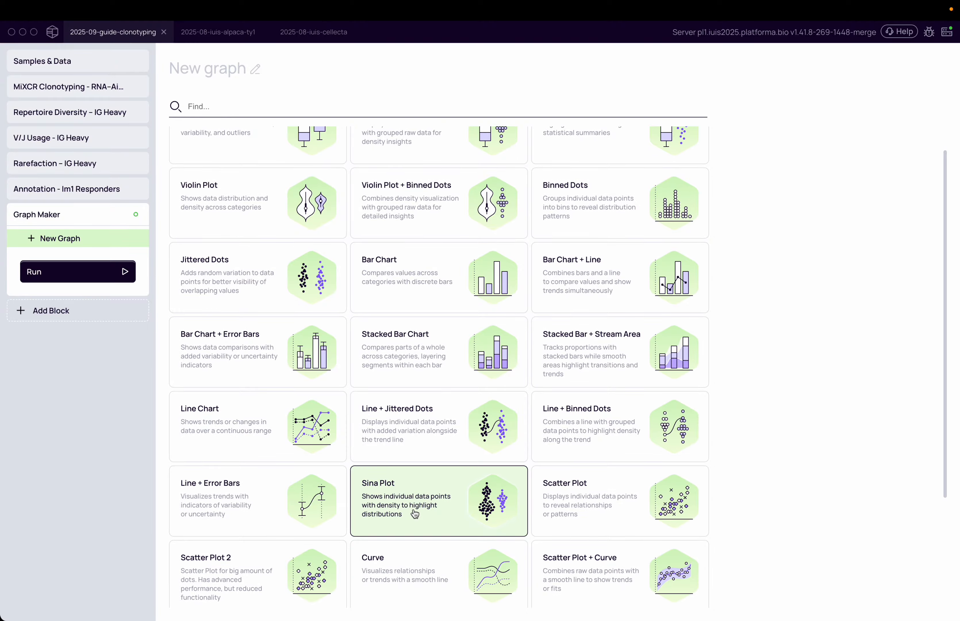
Check the data mapping of the Repertoire Diversity graph, then return to the new graph in Graph Maker
left_click(83, 119)
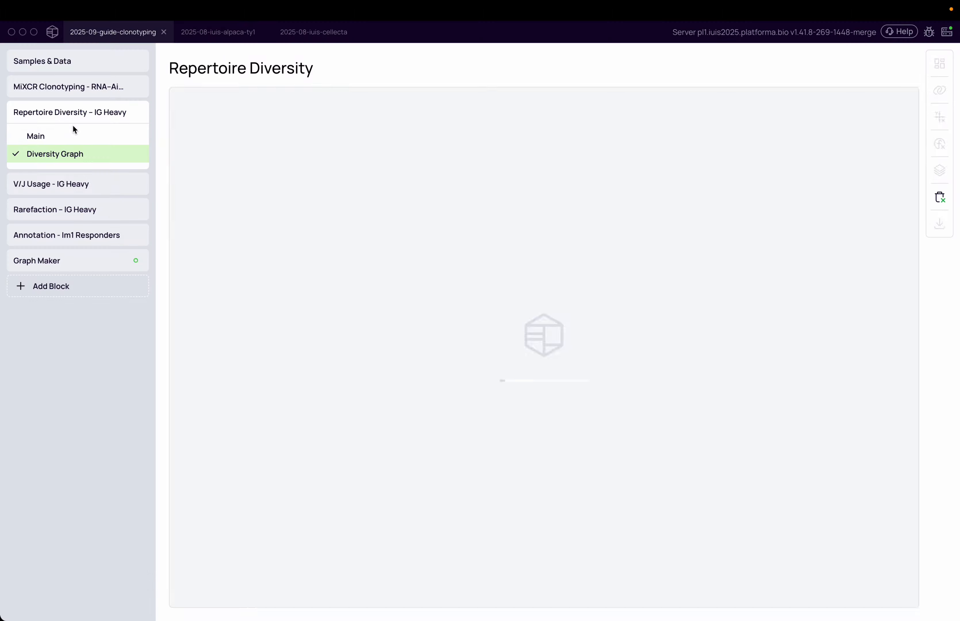
left_click(940, 90)
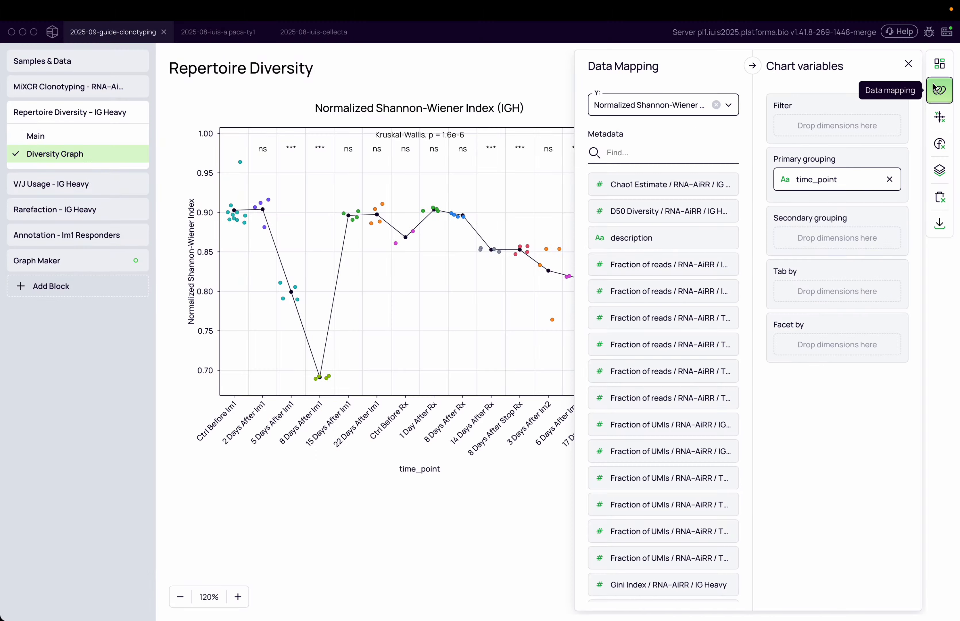
left_click(940, 90)
left_click(36, 258)
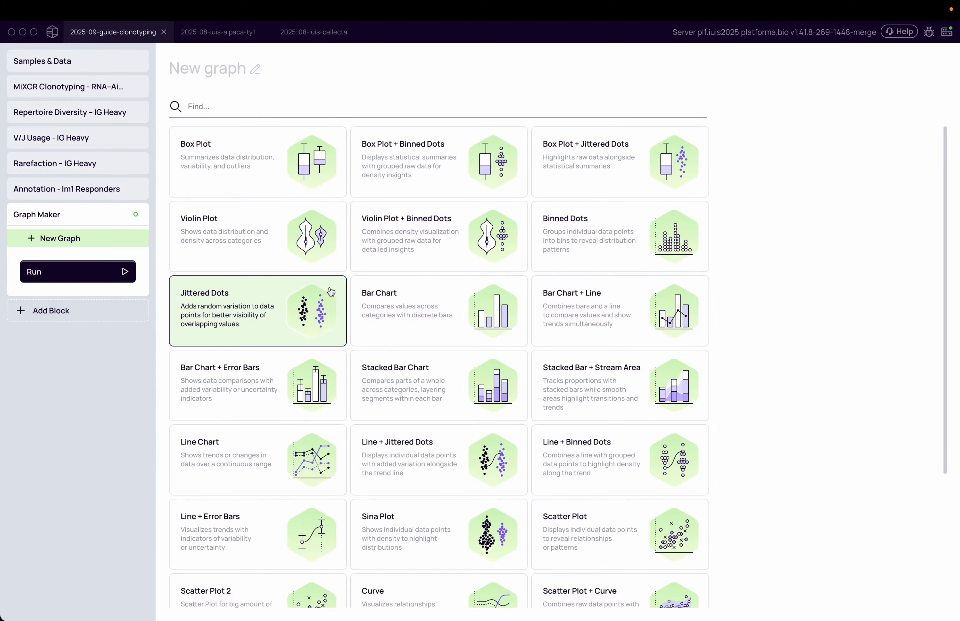
Create a Stacked Bar + Stream Area graph and check its selected template
scroll(566, 487, "down", 1)
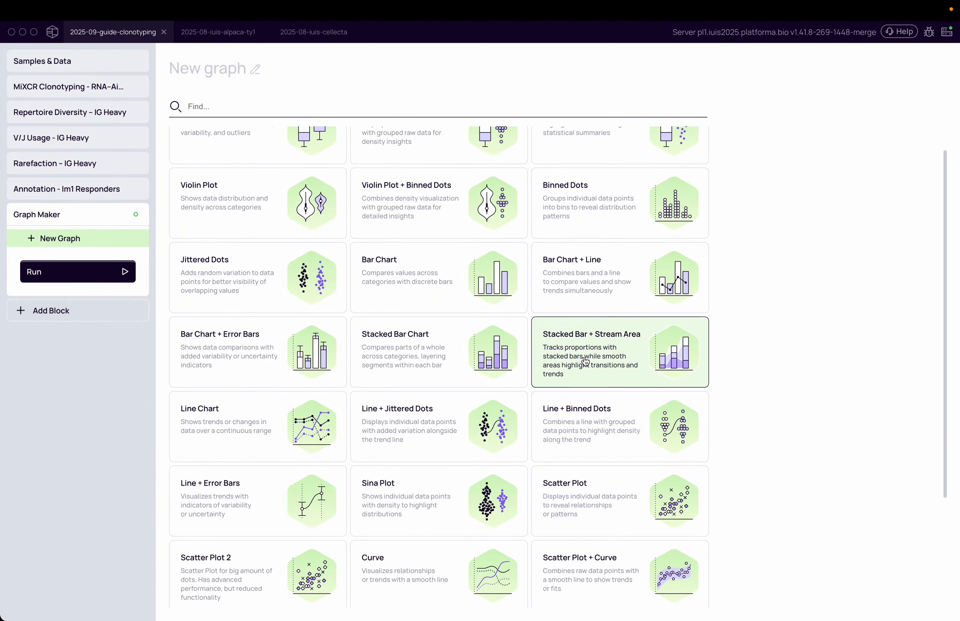
left_click(585, 361)
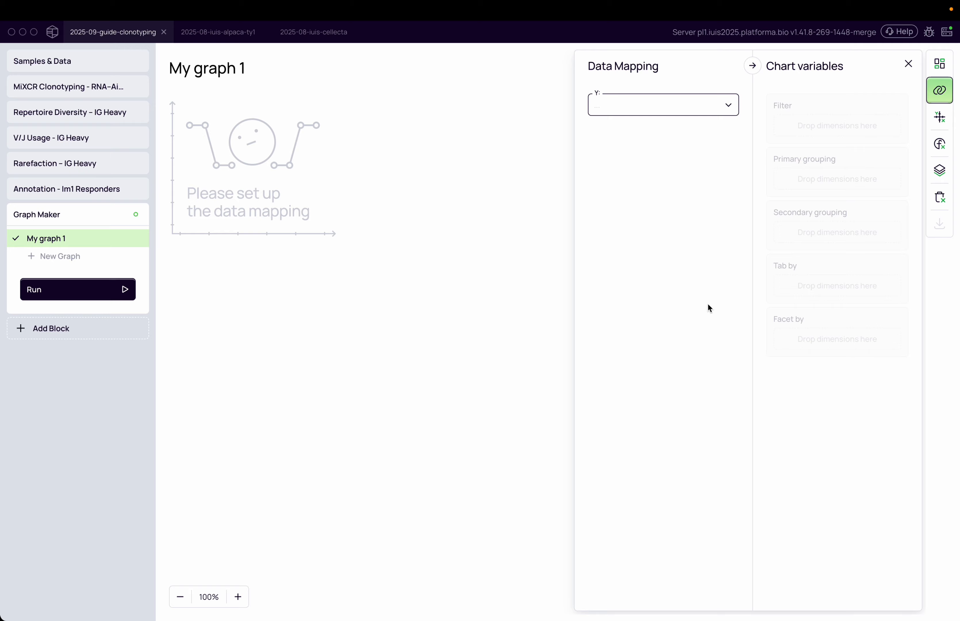
left_click(940, 63)
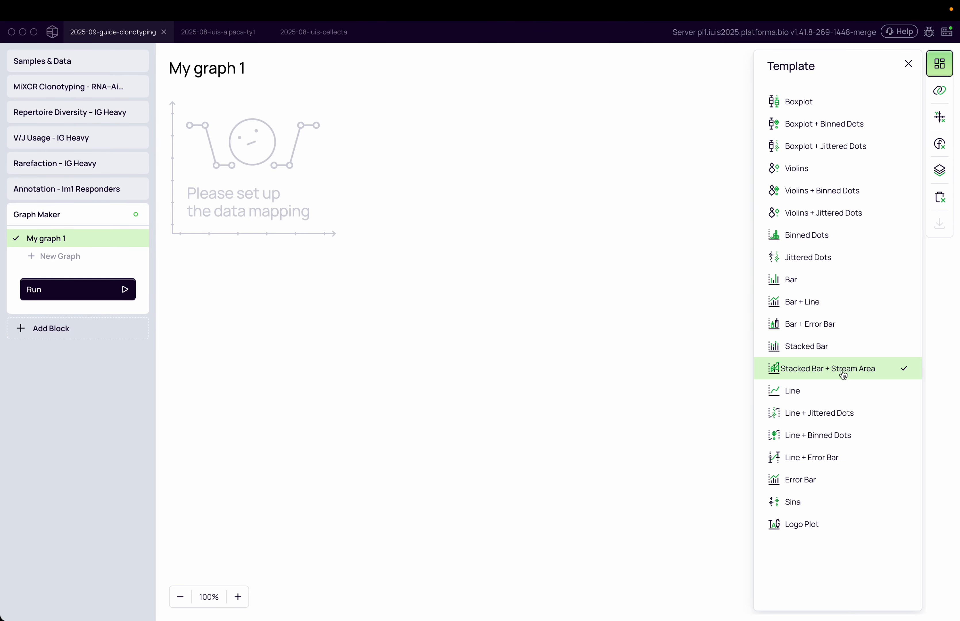
left_click(947, 93)
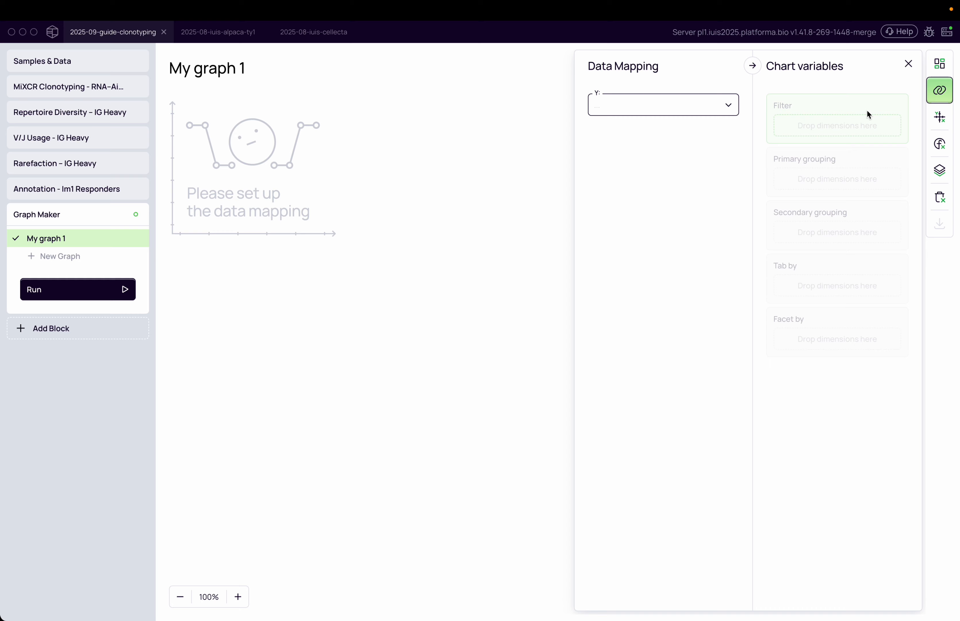
Set the graph's Y variable to Fraction of UMIs / RNA-AiRR / IG Heavy
left_click(682, 116)
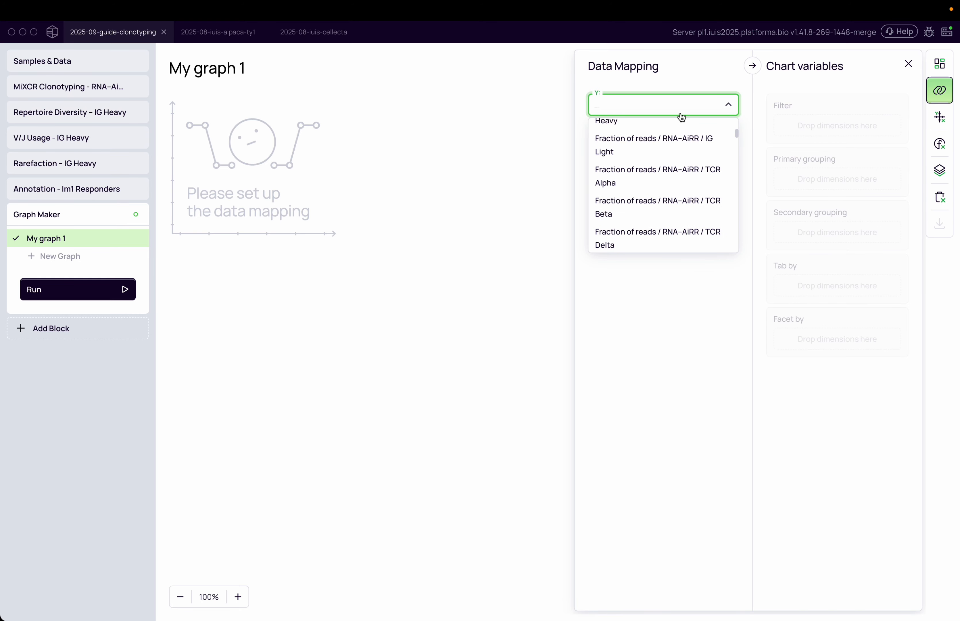
type("frac")
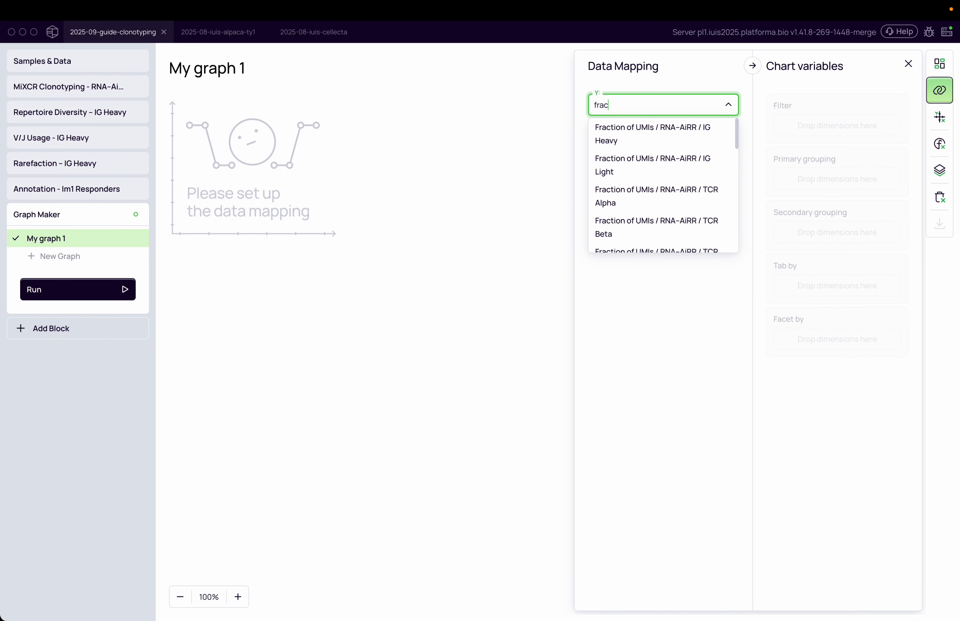
scroll(658, 133, "down", 1)
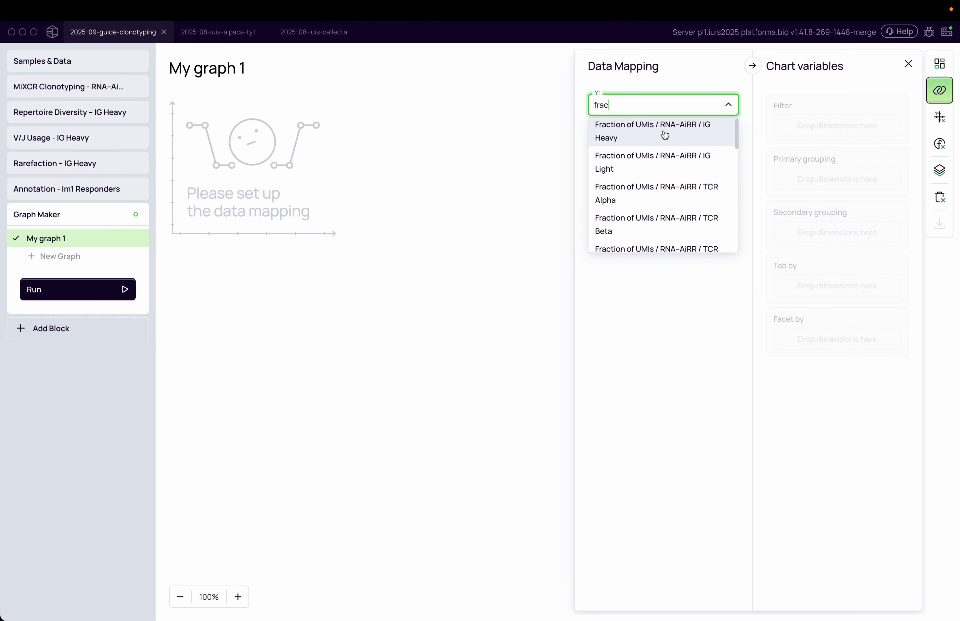
type("c")
left_click(683, 140)
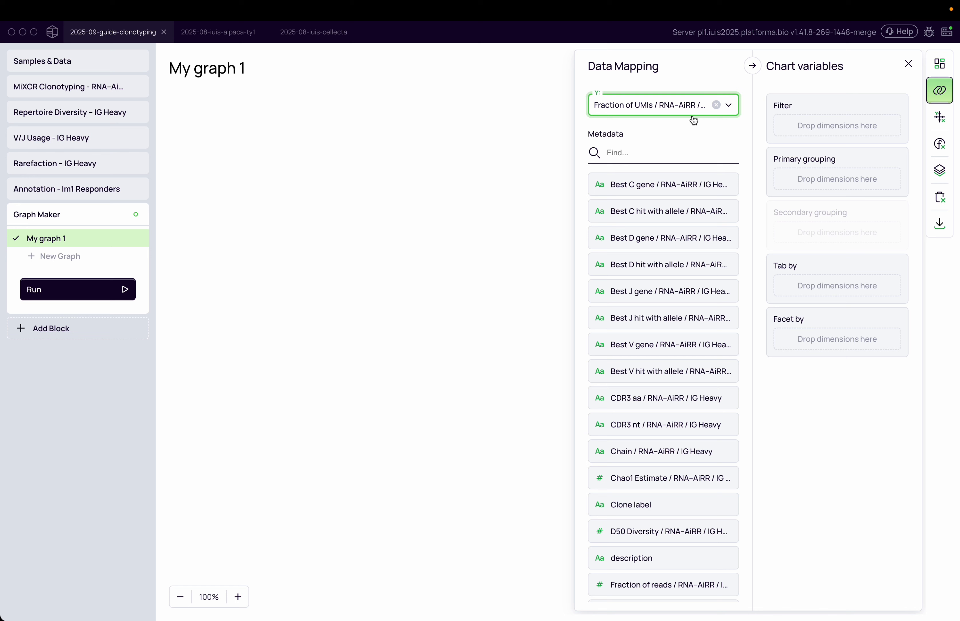
left_click(684, 142)
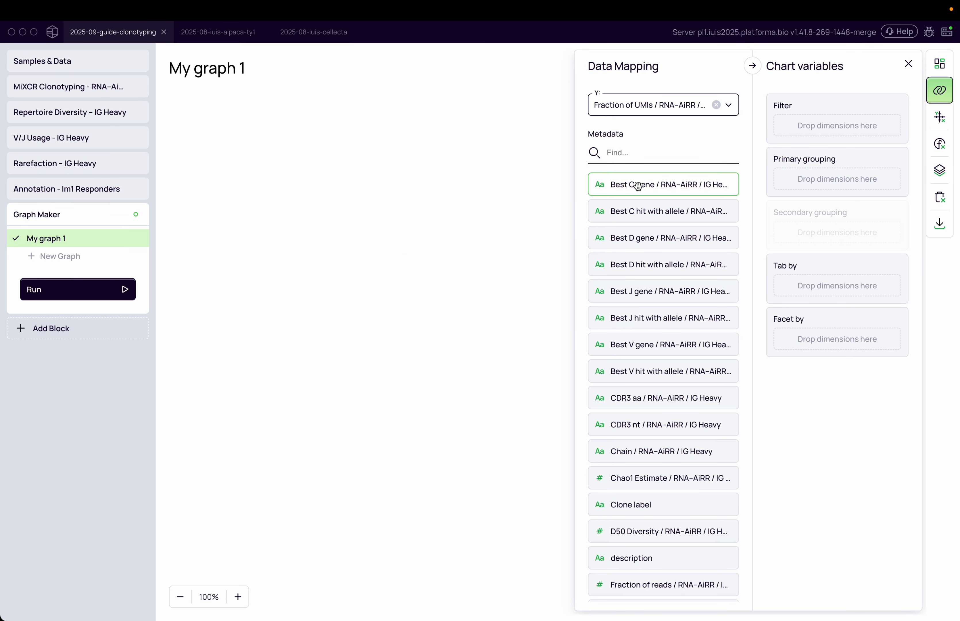
Find the time_point metadata and assign it as the graph's primary grouping
left_click(624, 153)
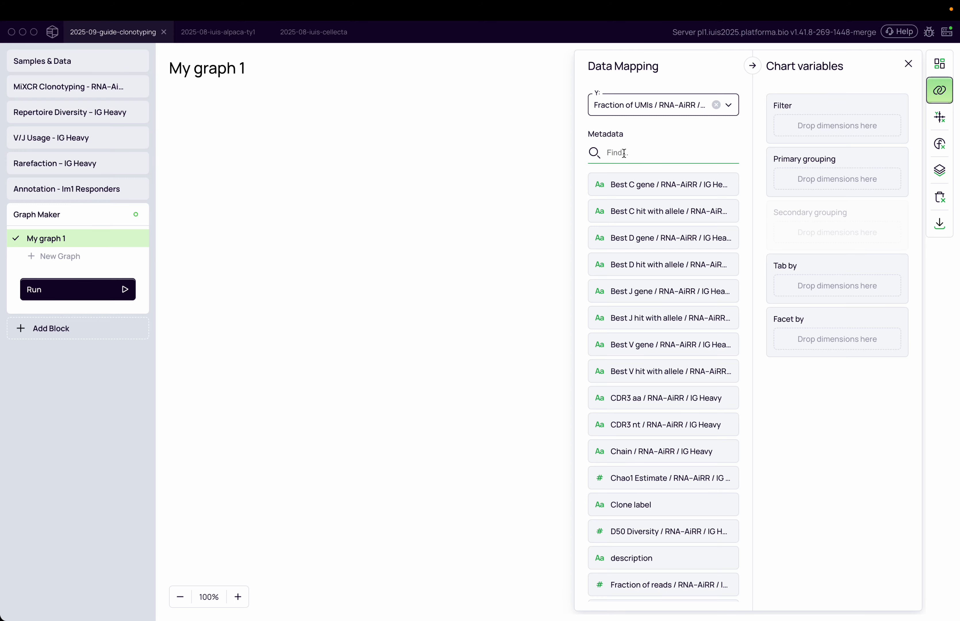
type("time")
left_click_drag(647, 189, 860, 187)
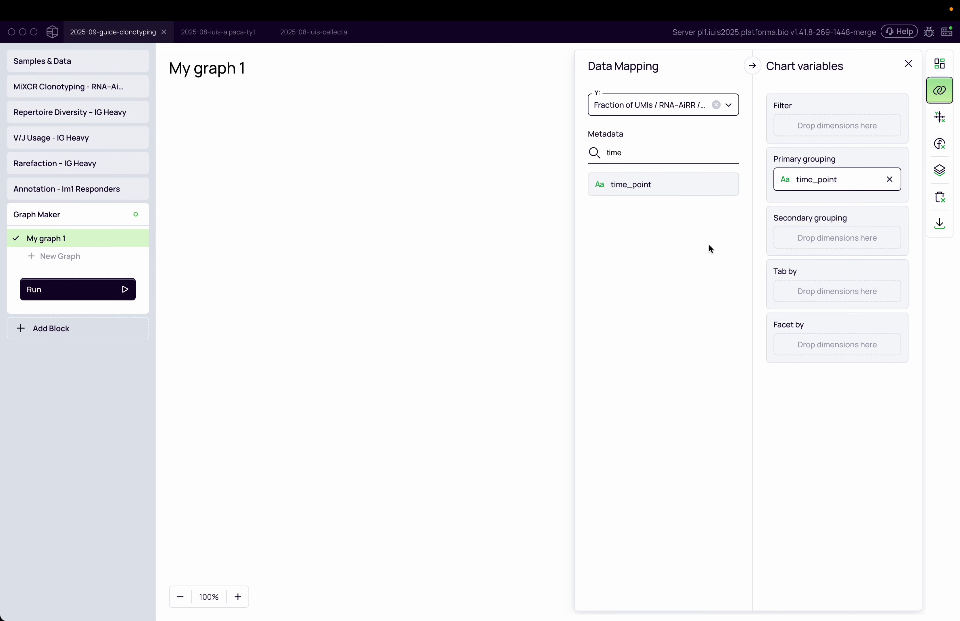
Filter the graph by the Im1 responders annotation, keeping only Top10-8days
left_click(679, 152)
key("ctrl+a")
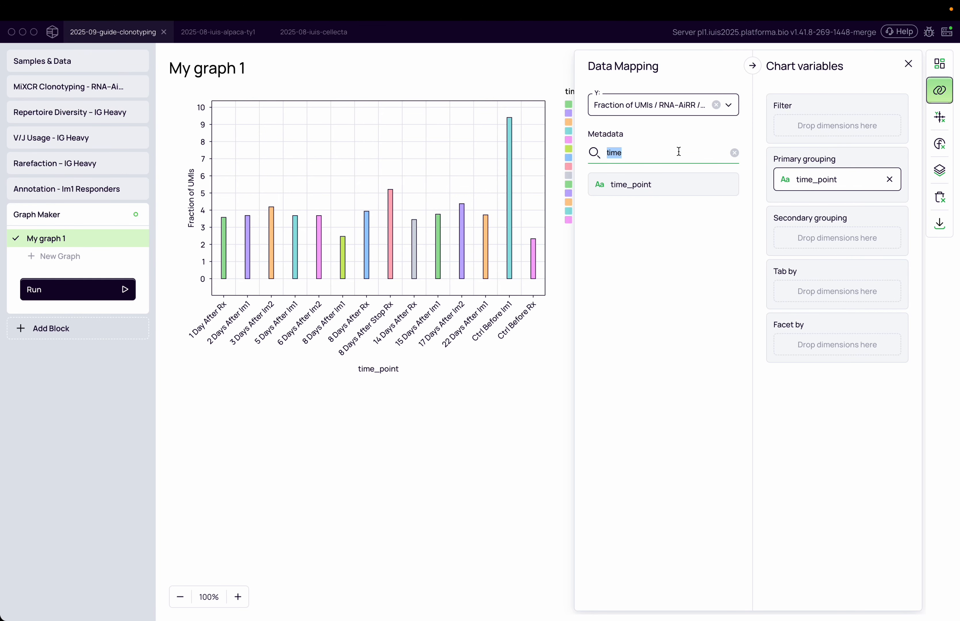
key("BackSpace")
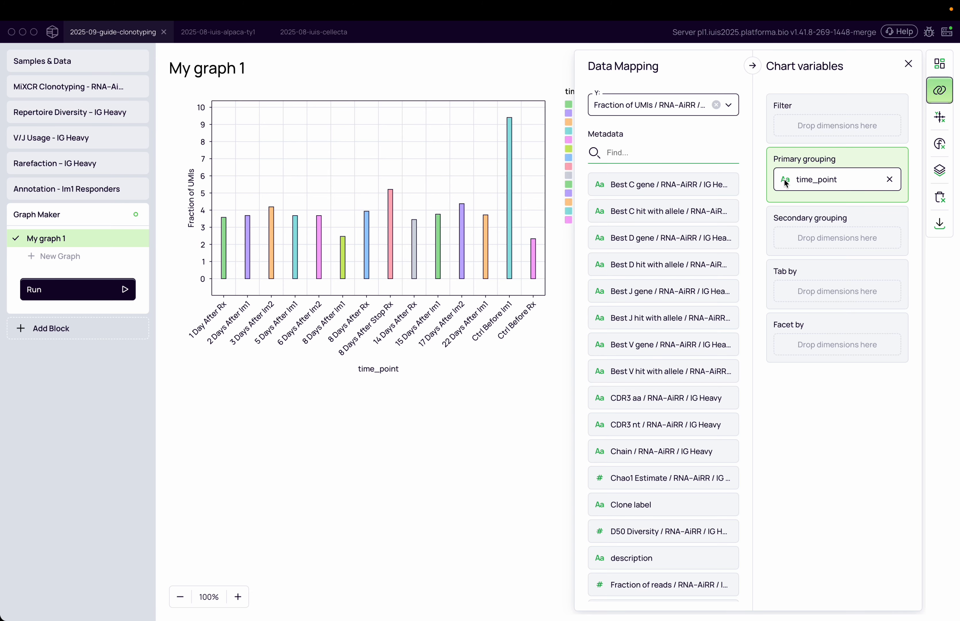
mouse_move(510, 263)
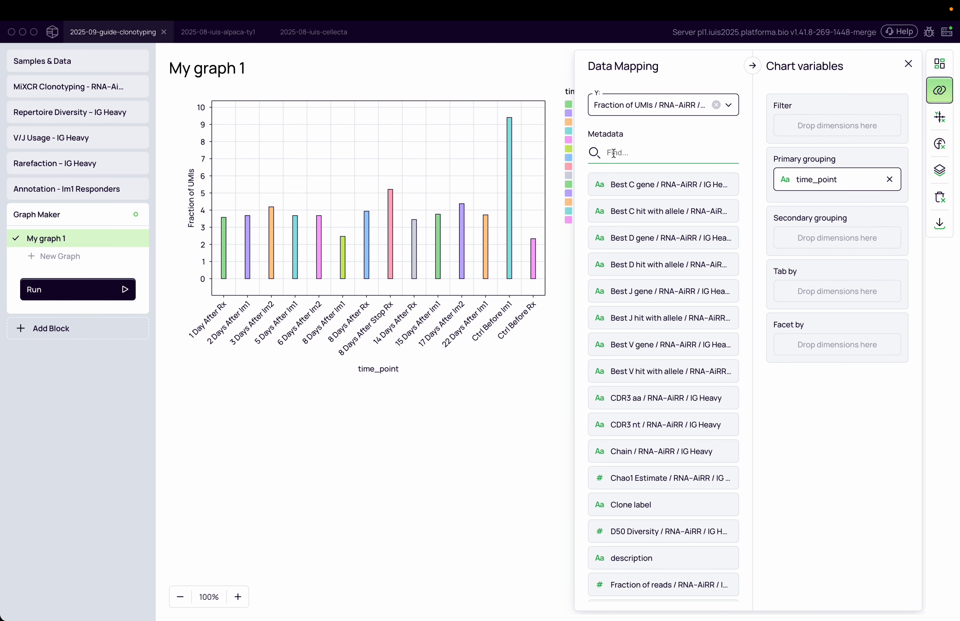
type("im")
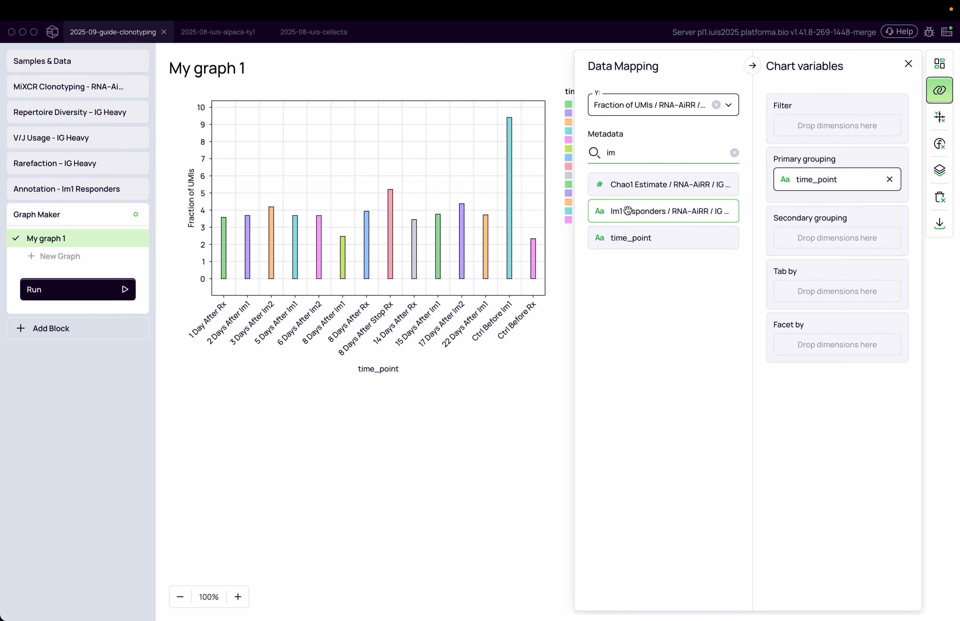
left_click_drag(636, 214, 825, 127)
left_click(824, 150)
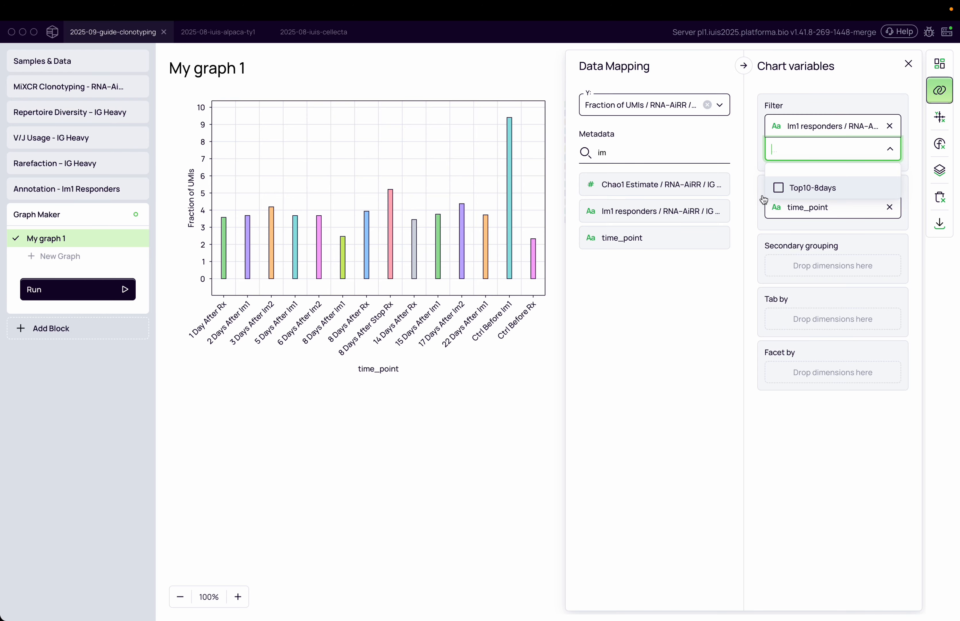
left_click(779, 189)
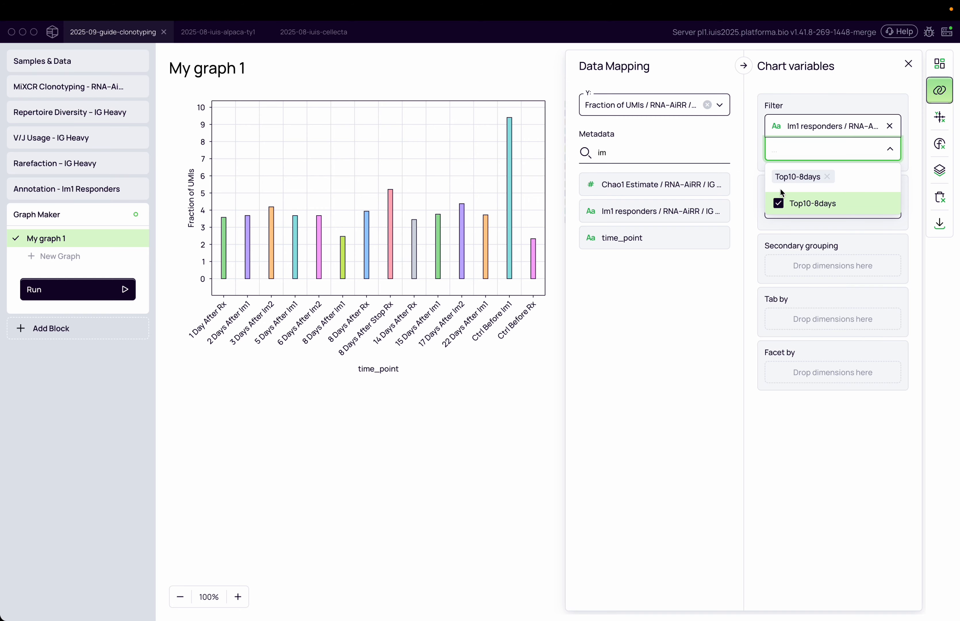
left_click(838, 264)
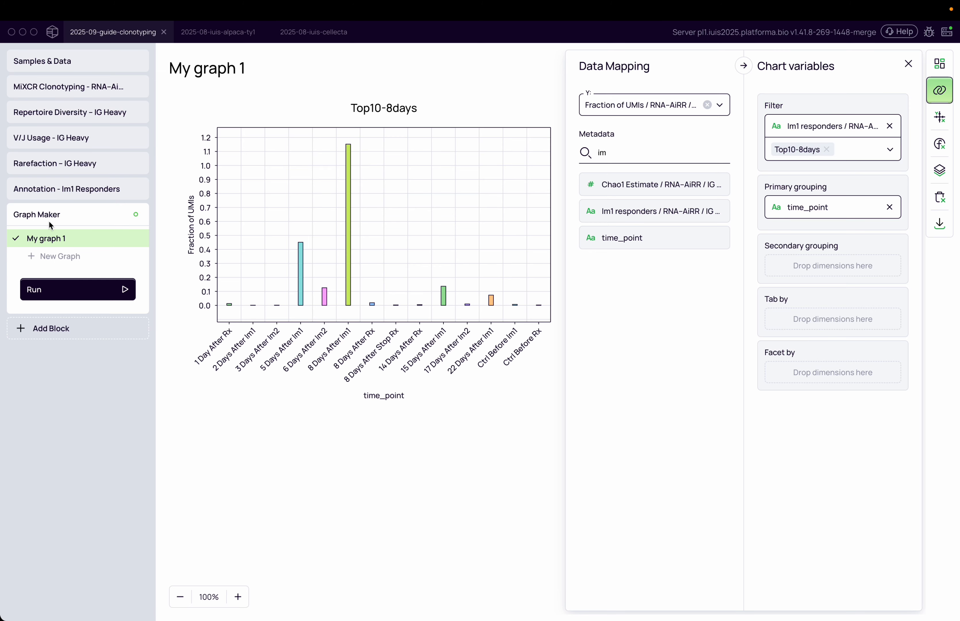
Assign CDR3 aa / RNA-AiRR / IG Heavy as the graph's secondary grouping
double_click(629, 158)
key("BackSpace")
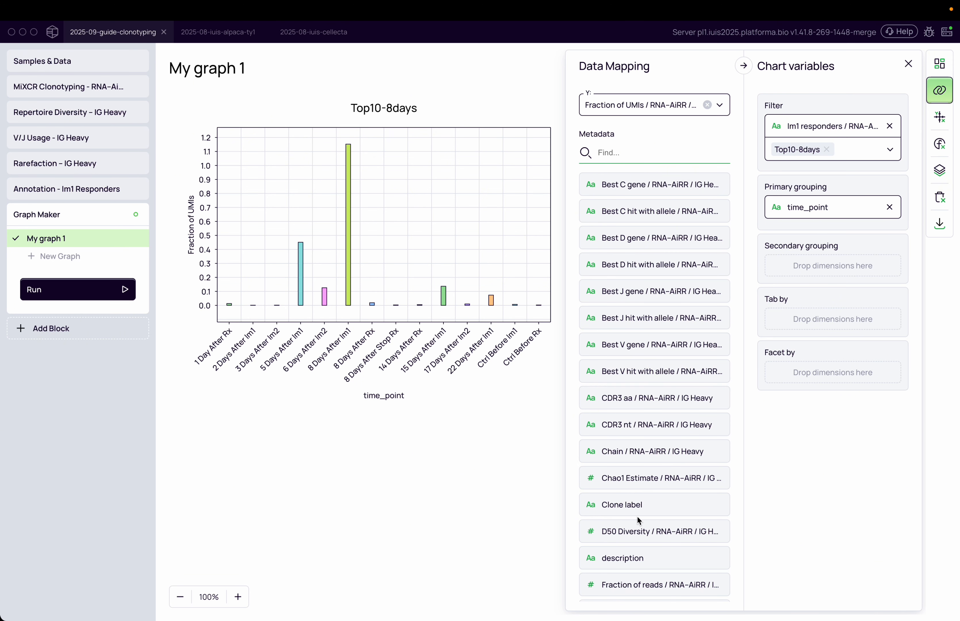
left_click(648, 153)
type("cd")
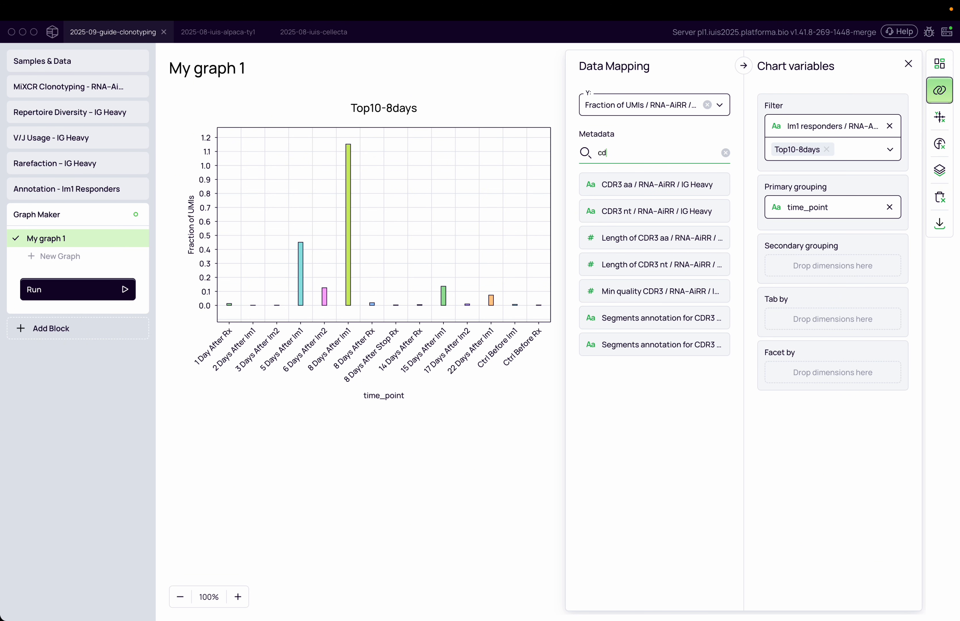
type("r")
left_click_drag(642, 174, 808, 260)
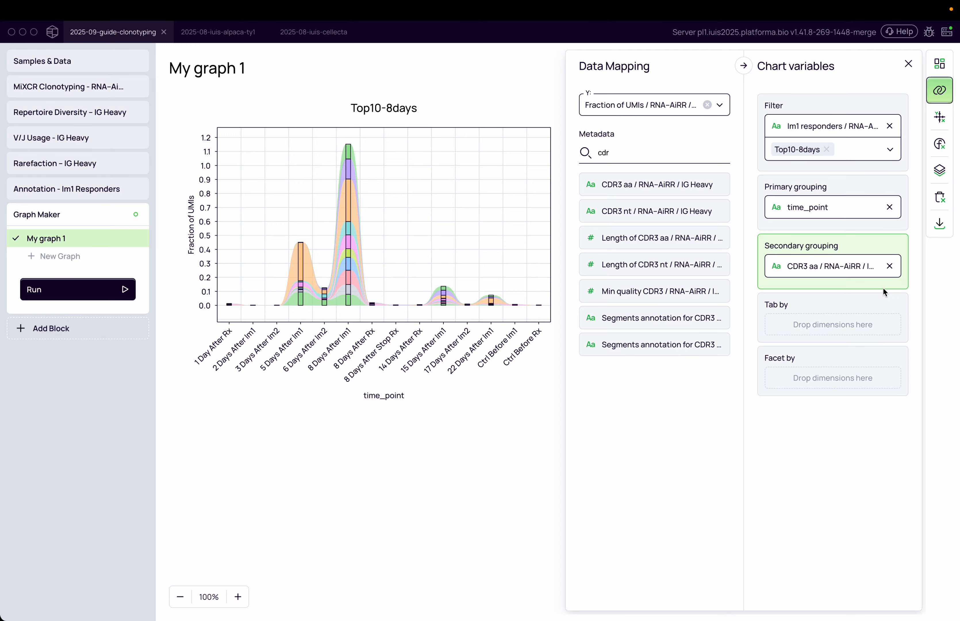
Replace the CDR3 aa secondary grouping with Best V gene and view the full graph with its legend
left_click(890, 266)
double_click(654, 157)
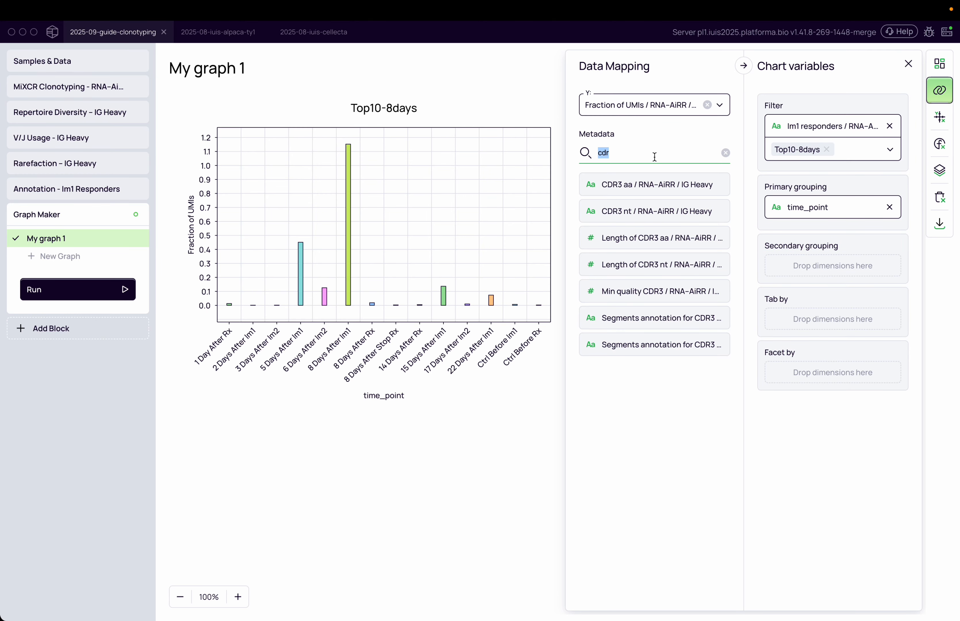
key("BackSpace")
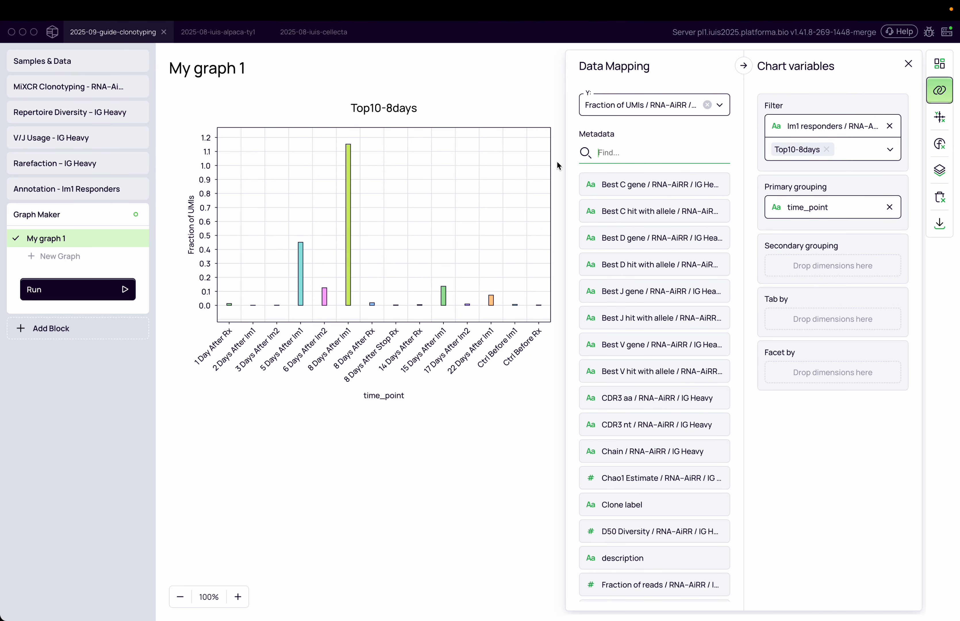
type("clo")
key("super+a")
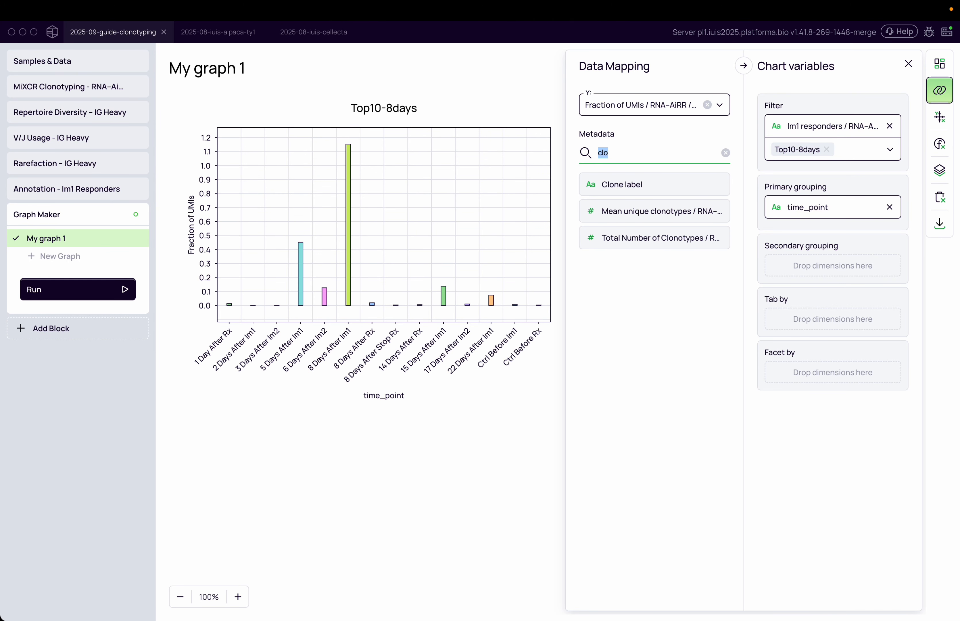
key("BackSpace")
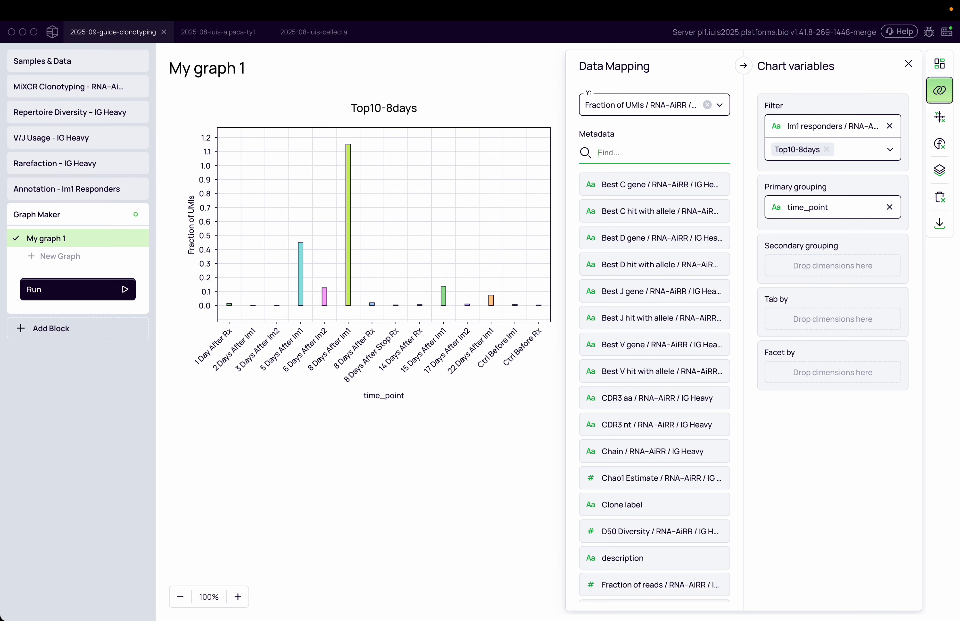
type("v")
key("BackSpace")
type("best b")
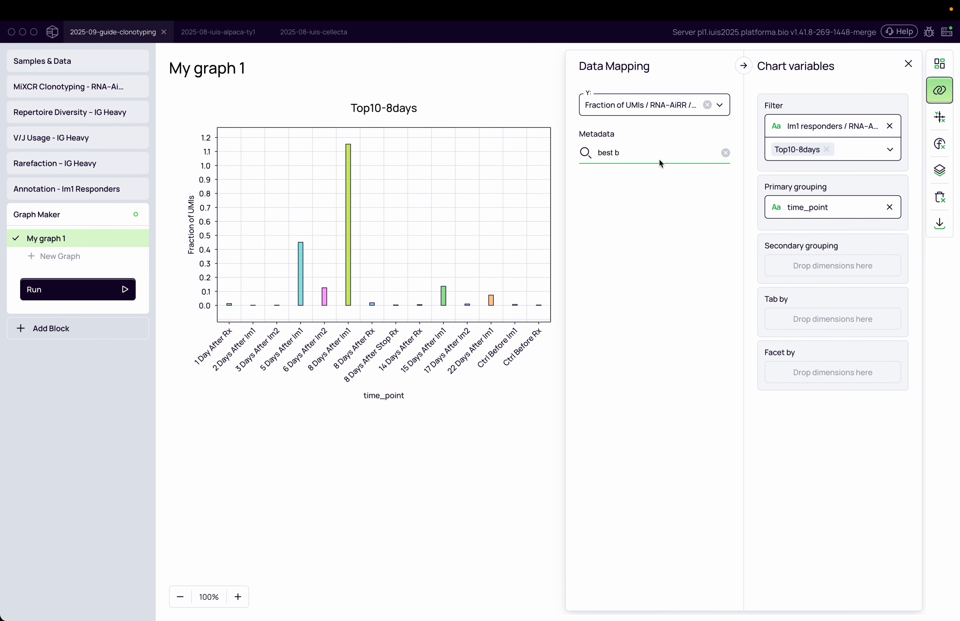
key("BackSpace")
type("v")
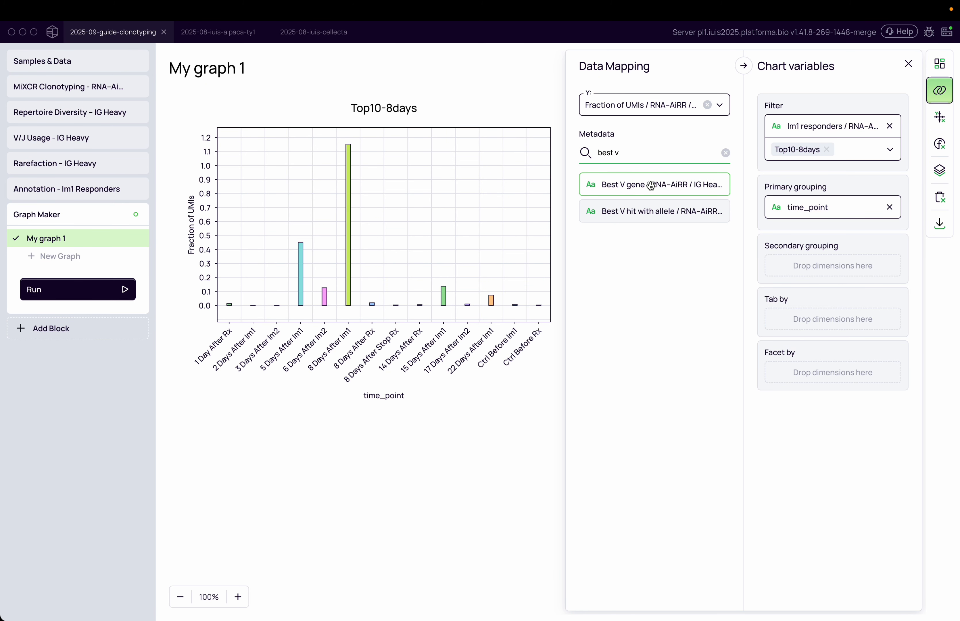
left_click_drag(661, 186, 817, 257)
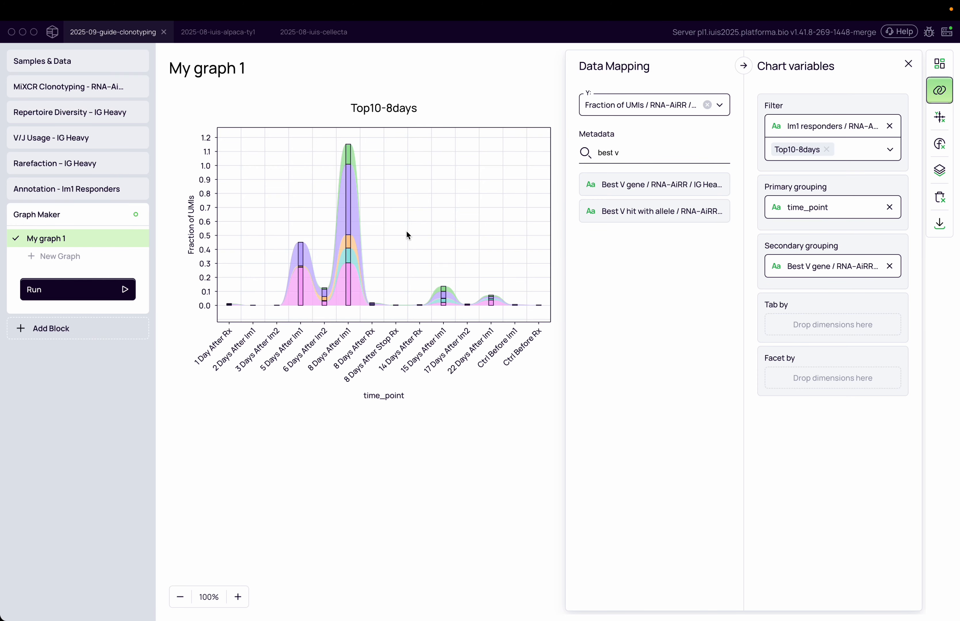
left_click(505, 360)
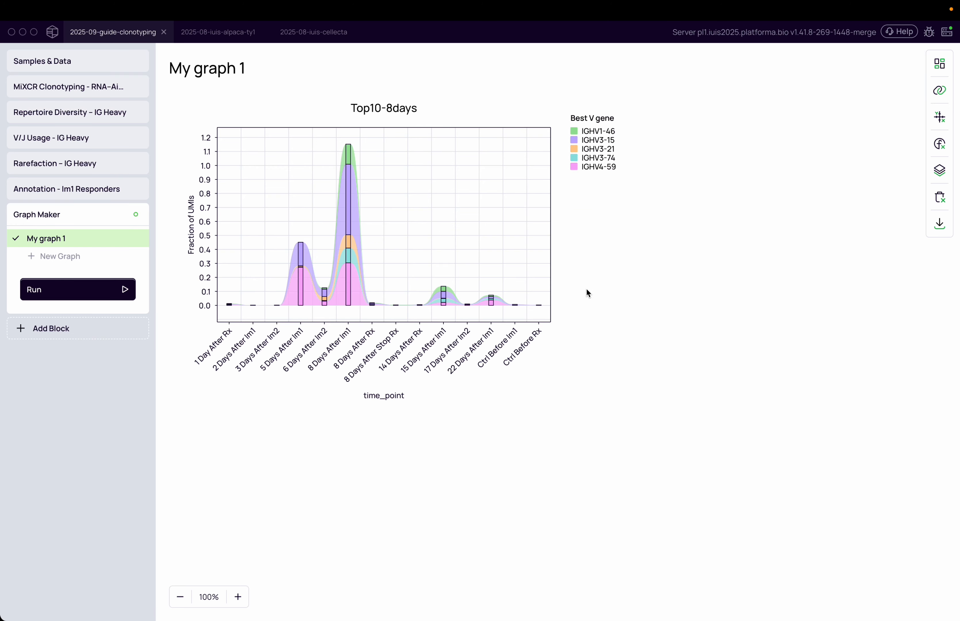
Replace the Best V gene secondary grouping with Clone label and view the full graph with its legend
left_click(940, 90)
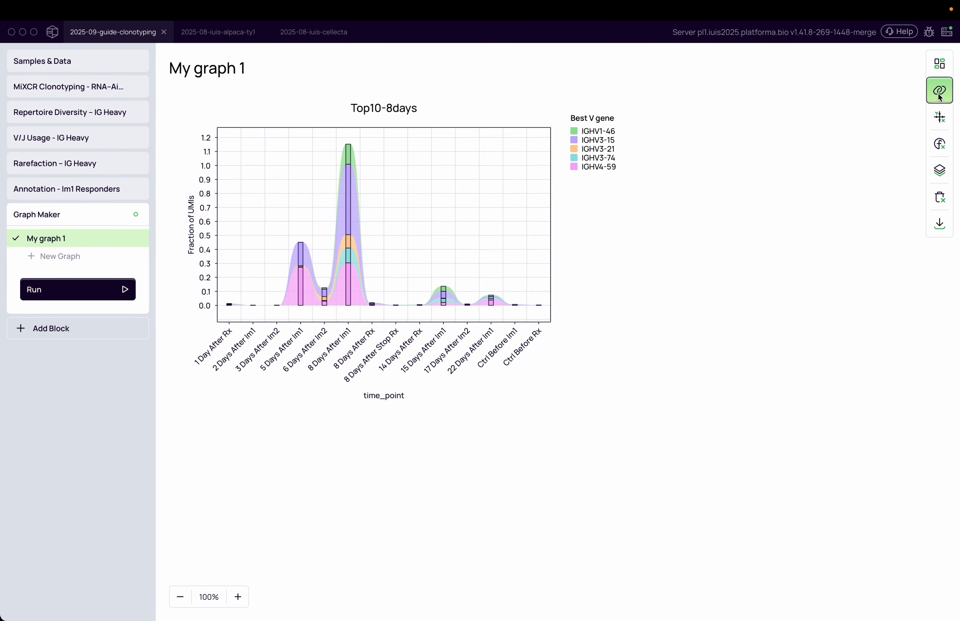
left_click(890, 267)
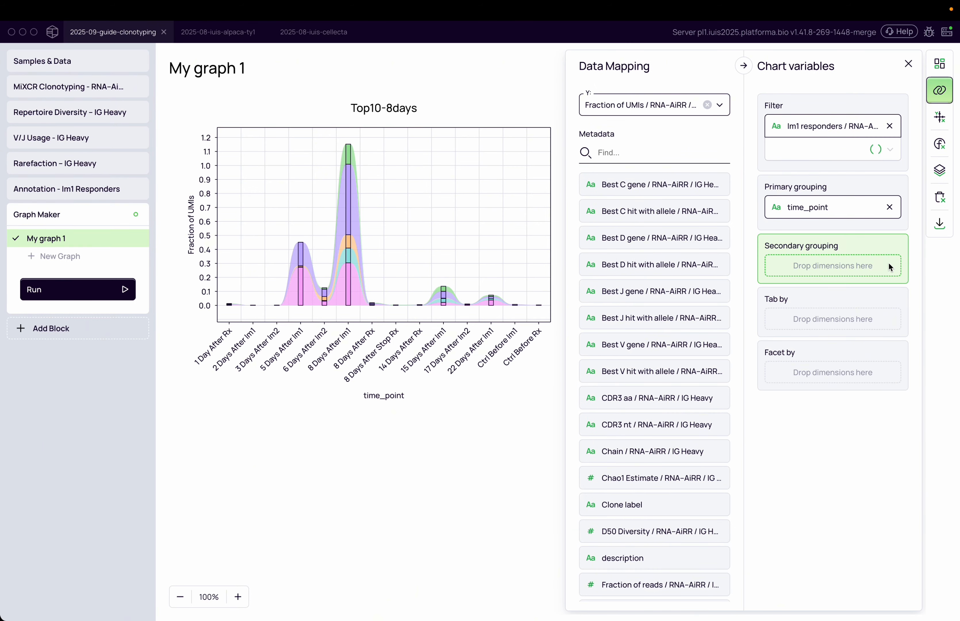
left_click(670, 161)
type("clo")
mouse_move(660, 186)
left_mouse_down()
mouse_move(751, 214)
mouse_move(819, 262)
left_mouse_up()
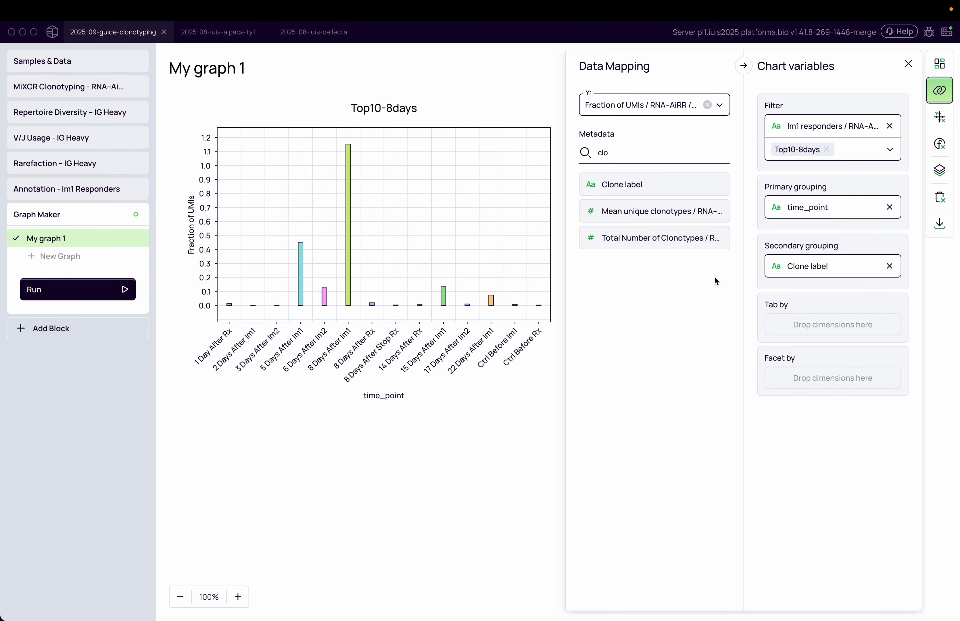
left_click(469, 476)
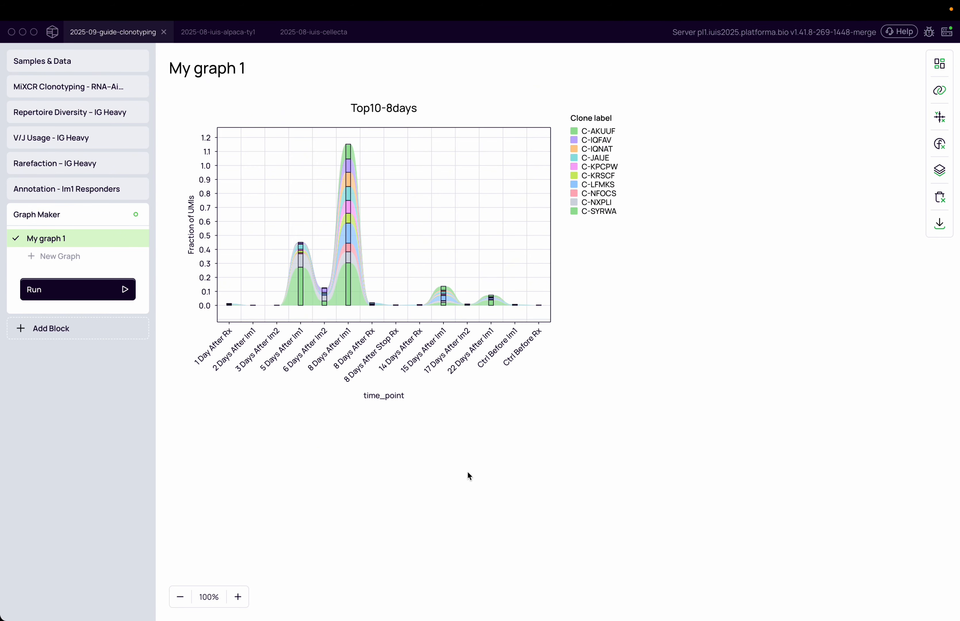
Return to the Im1 Responders annotation block and examine the clone labels in its Overlap table
left_click(46, 189)
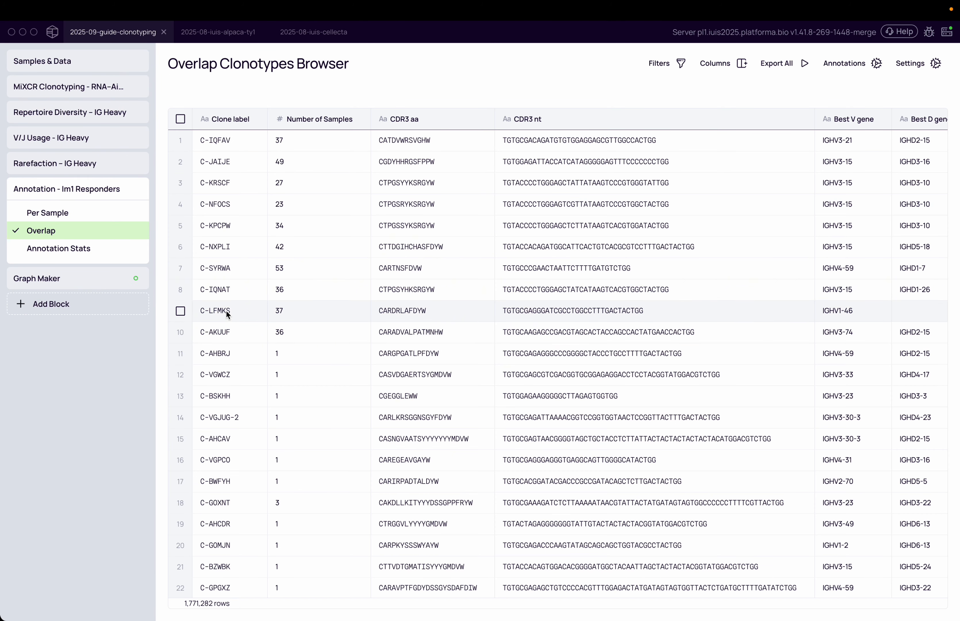
scroll(225, 310, "down", 20)
scroll(226, 309, "up", 20)
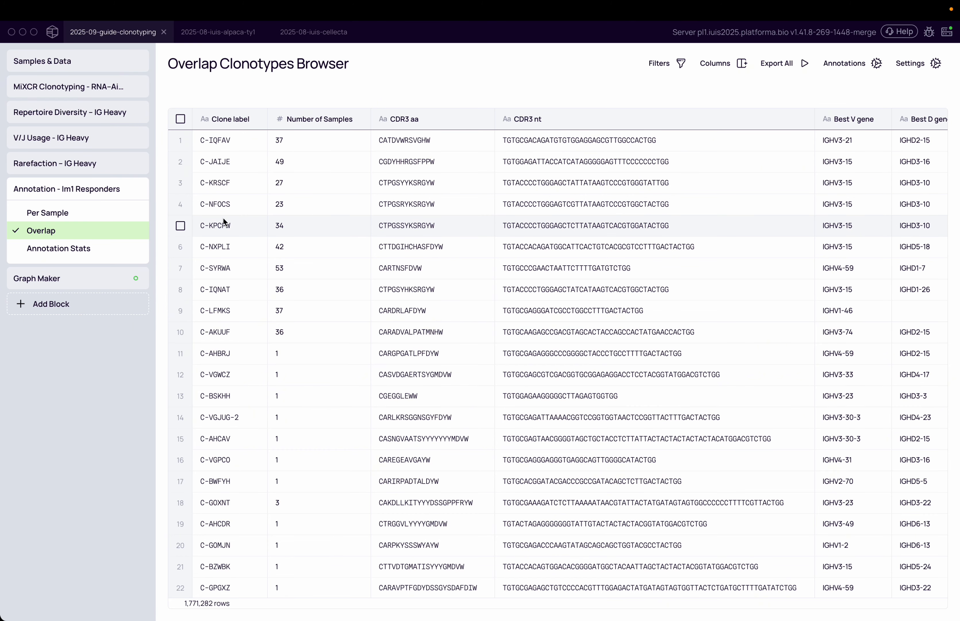
Return to the graph and replace the Clone label secondary grouping with CDR3 aa / RNA-AiRR / IG Heavy
left_click(86, 280)
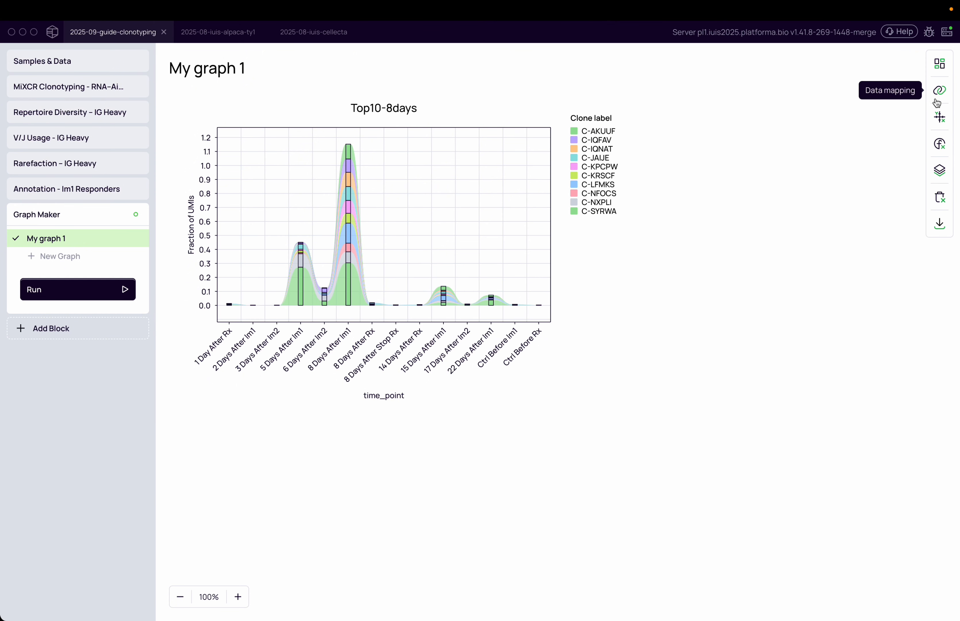
left_click(941, 91)
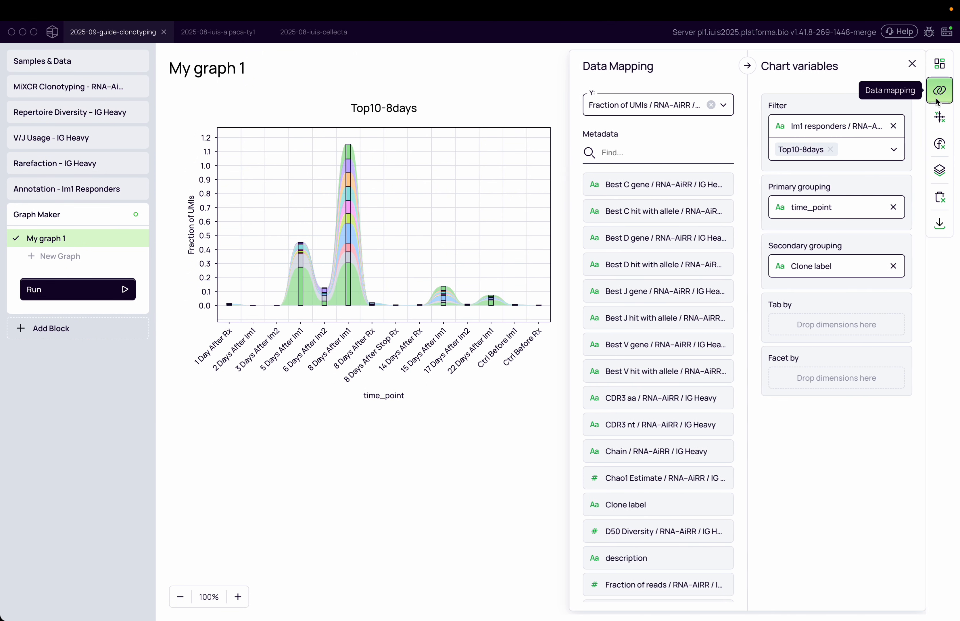
left_click(890, 266)
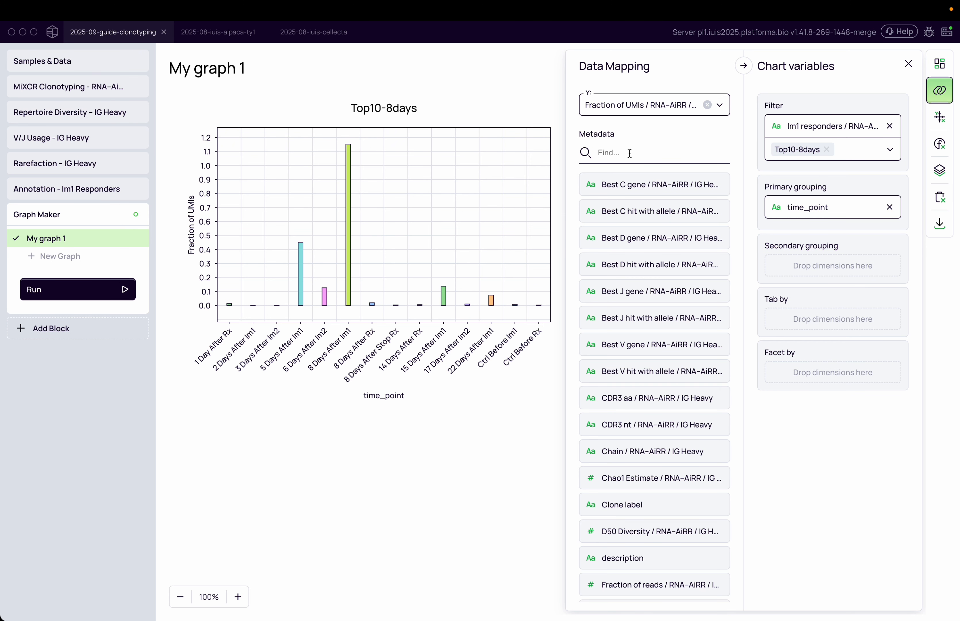
left_click(630, 153)
type("cdr")
left_click_drag(654, 184, 852, 264)
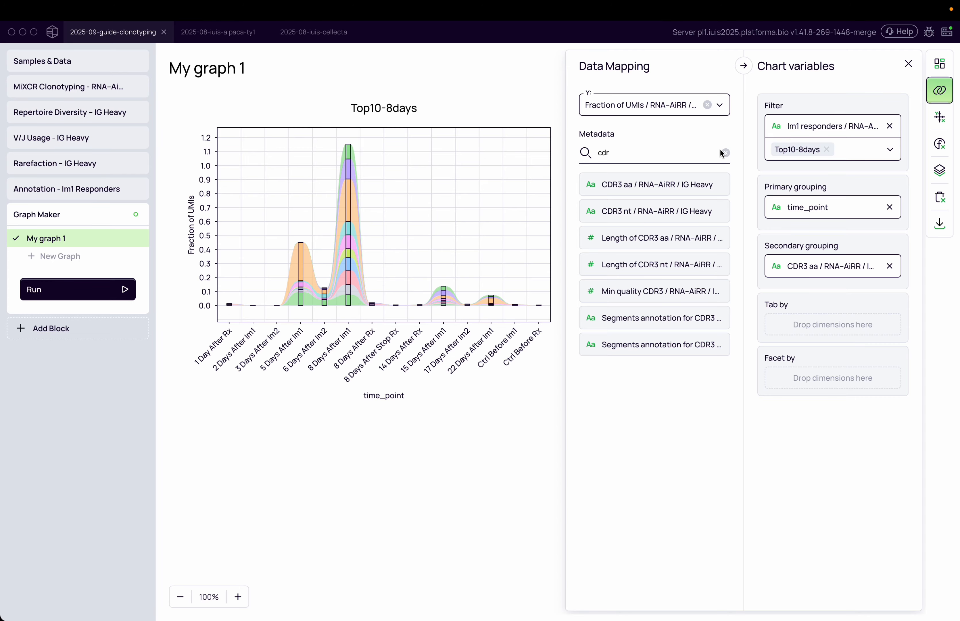
left_click(723, 153)
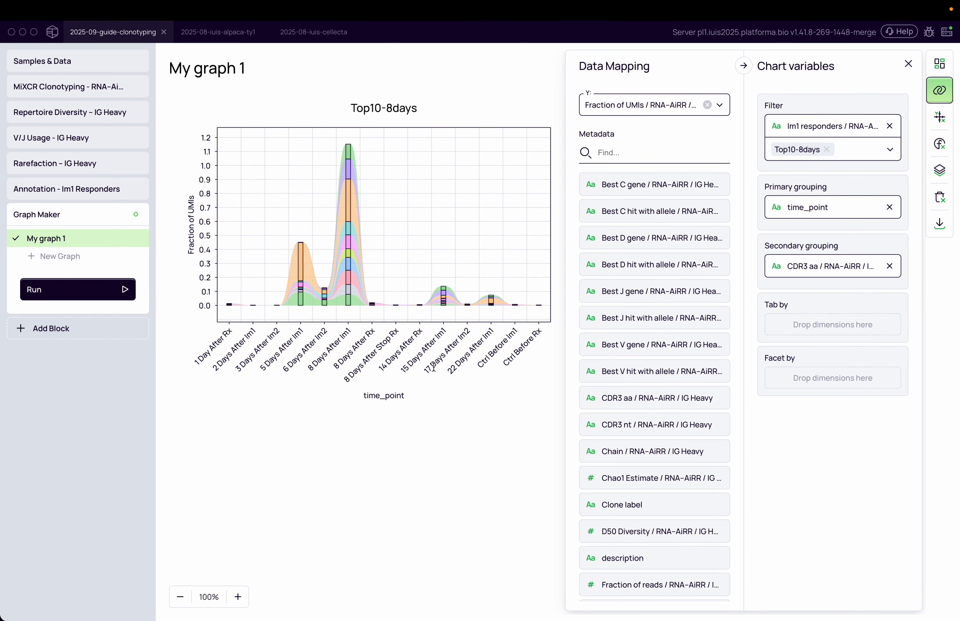
left_click(242, 605)
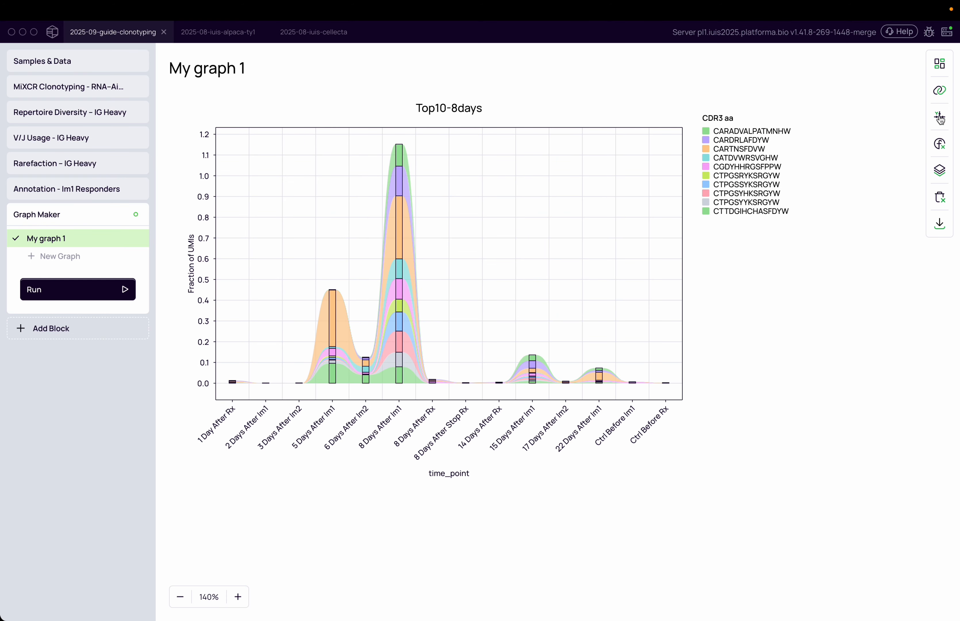
Reorder the time_point primary groups to start with Ctrl Before Im1, 2, 5, 8, 15 and 22 Days After Im1, followed by Ctrl Before Rx
left_click(940, 118)
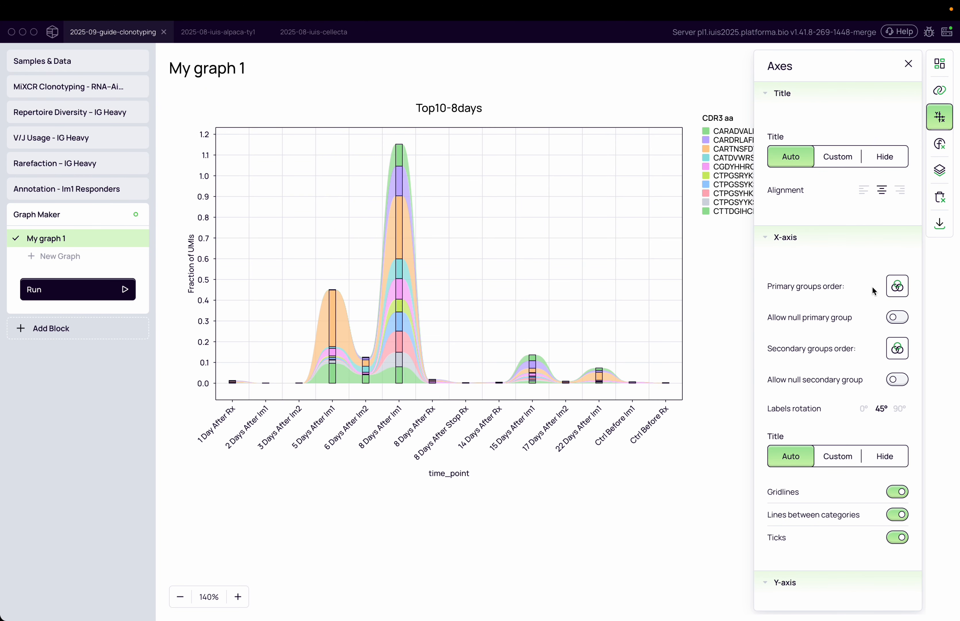
left_click(898, 288)
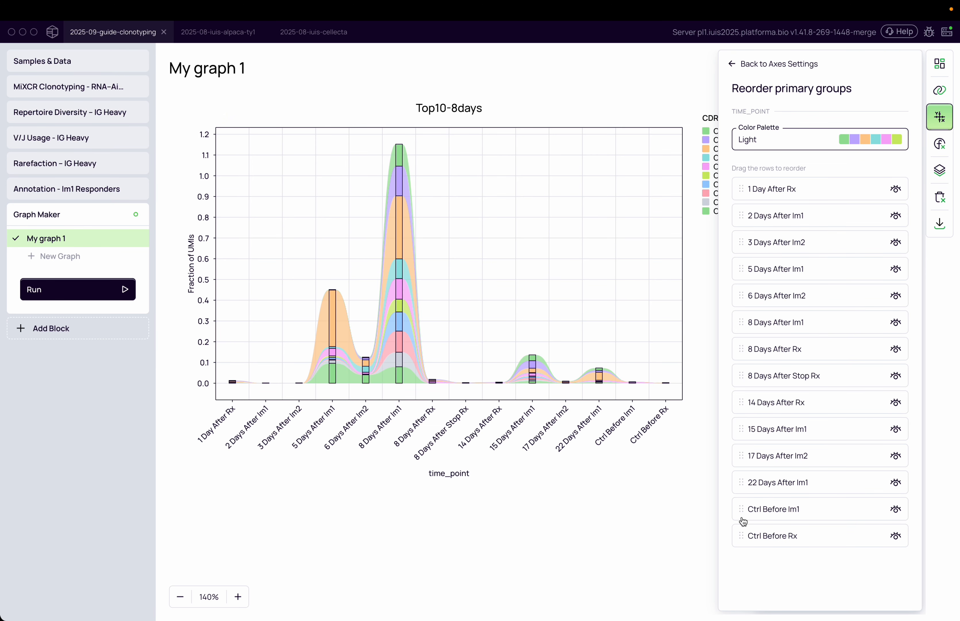
left_click_drag(743, 522, 742, 206)
left_click_drag(741, 297, 741, 242)
left_click_drag(749, 355, 746, 271)
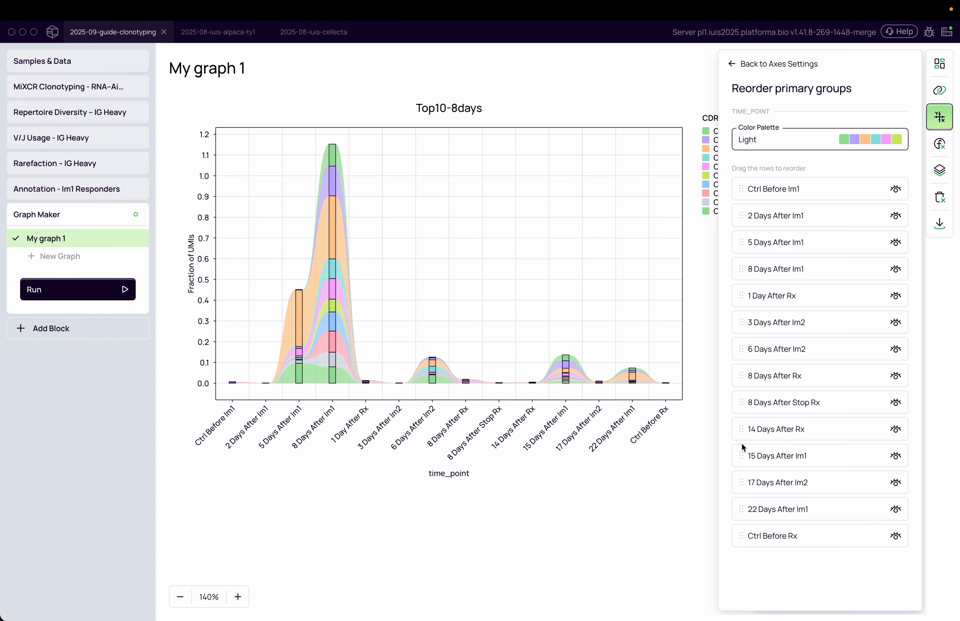
left_click_drag(740, 452, 755, 288)
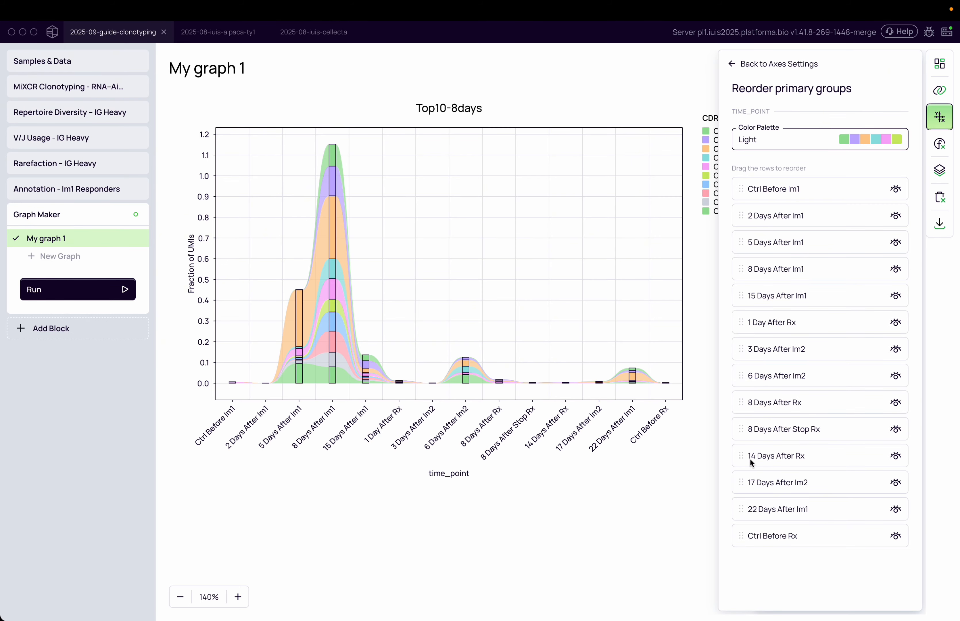
left_click_drag(741, 509, 743, 321)
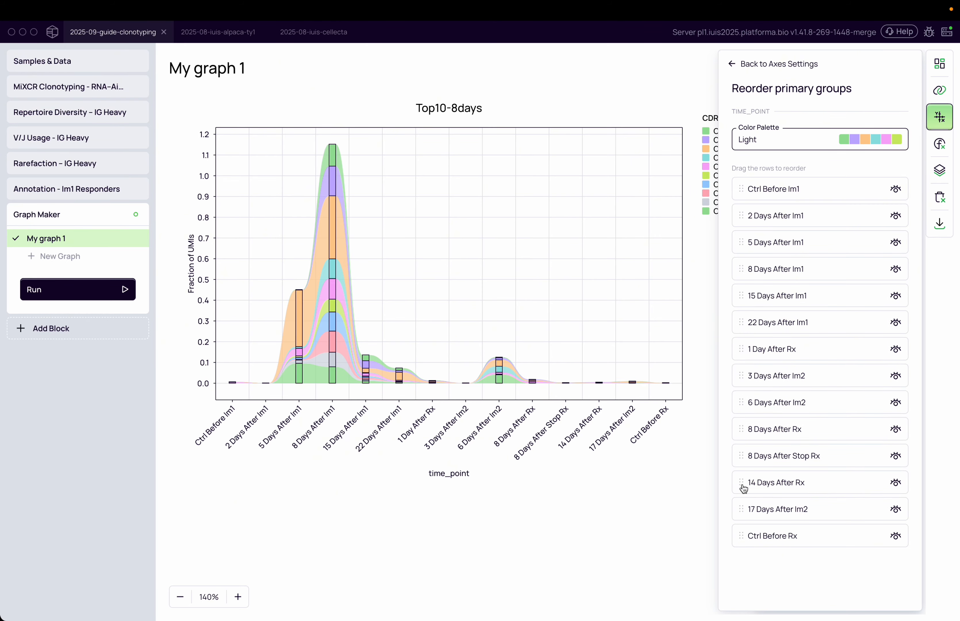
left_click_drag(741, 545, 739, 356)
Hide the seven time points listed after Ctrl Before Rx, from 1 Day After Rx through 17 Days After Im2
left_click(895, 375)
left_click(896, 403)
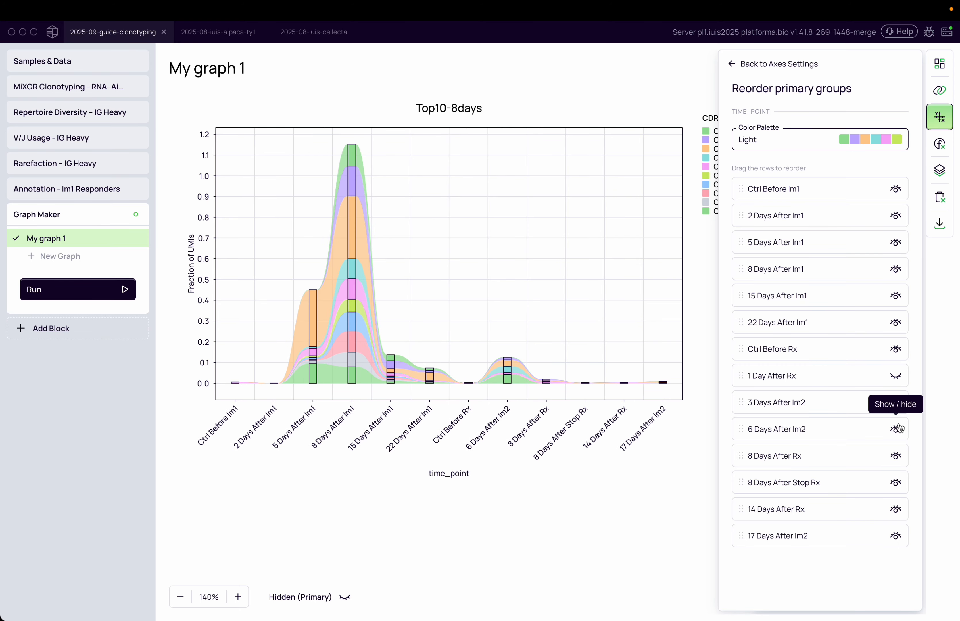
left_click(896, 429)
left_click(896, 456)
left_click(896, 482)
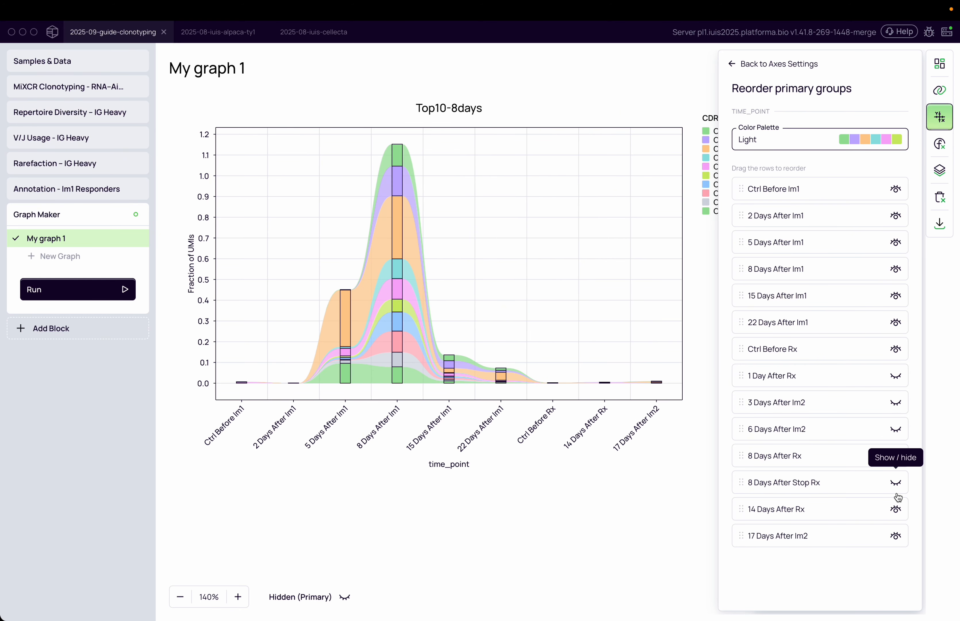
left_click(896, 509)
left_click(896, 535)
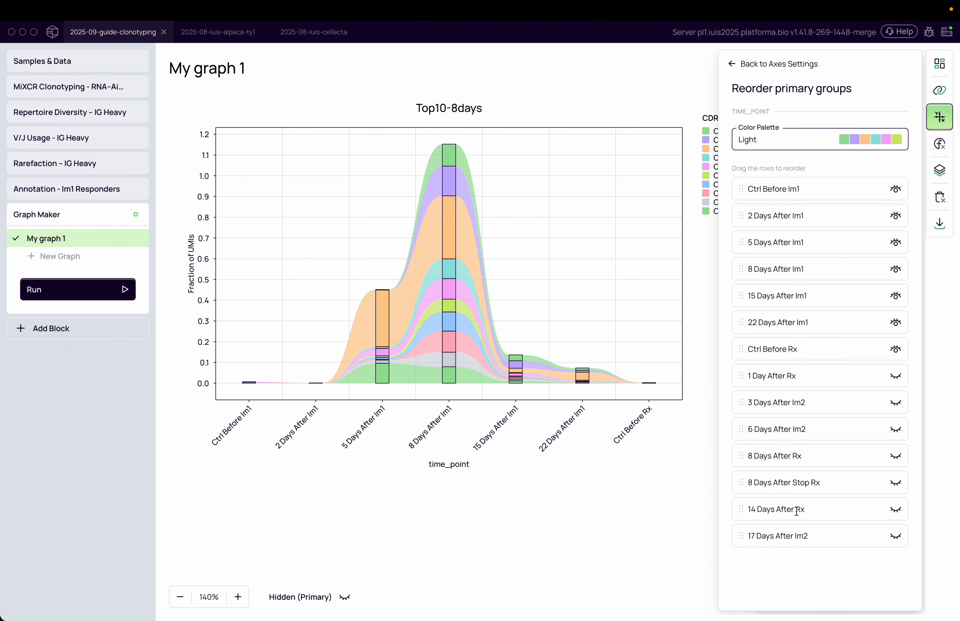
left_click(643, 479)
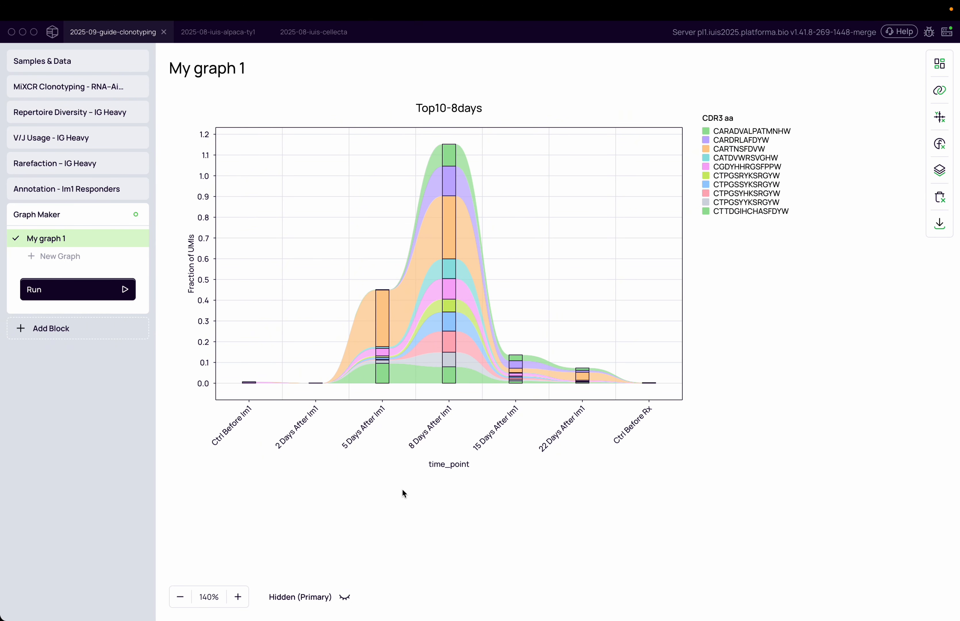
left_click(238, 597)
left_click(237, 597)
left_click(237, 597)
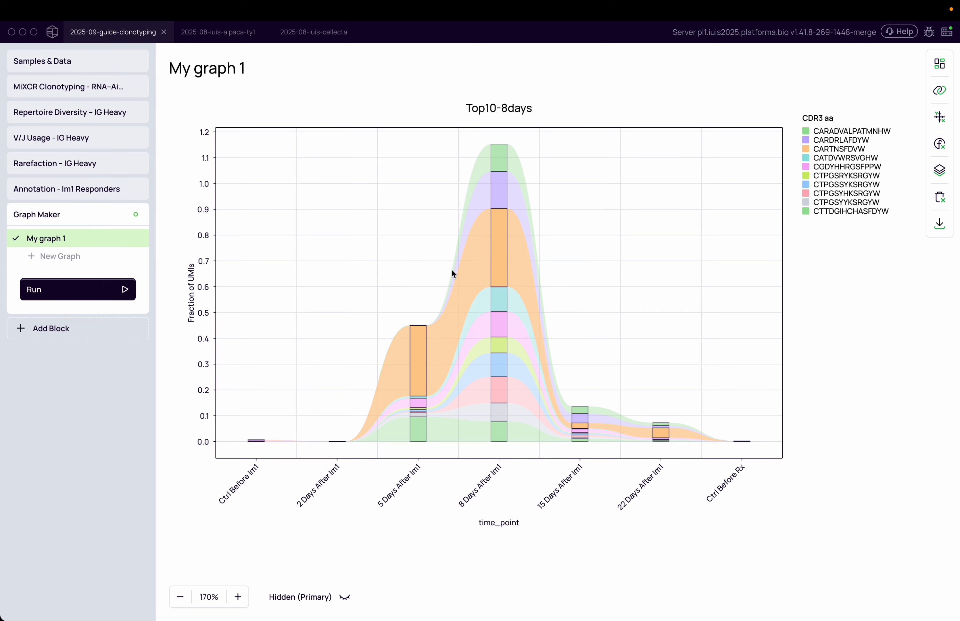
Remove the CDR3 aa secondary grouping and change the graph template to Boxplot + Jittered Dots
left_click(940, 89)
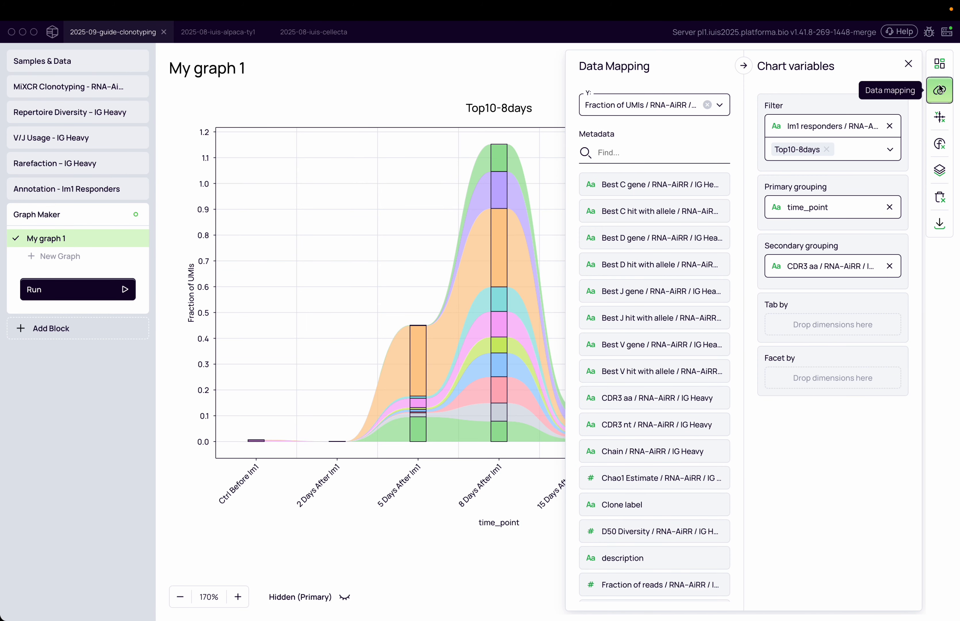
left_click(890, 265)
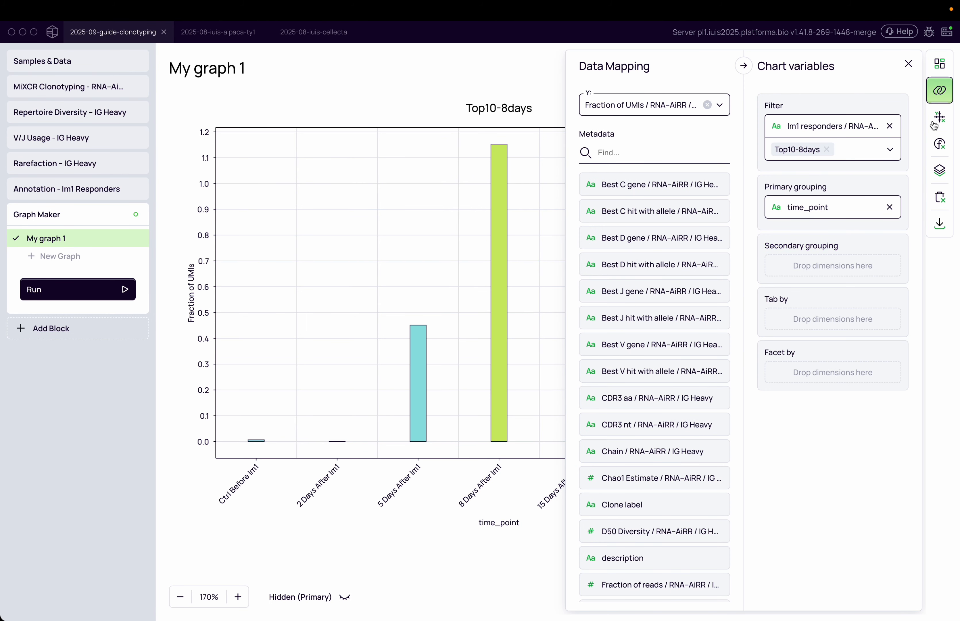
left_click(941, 64)
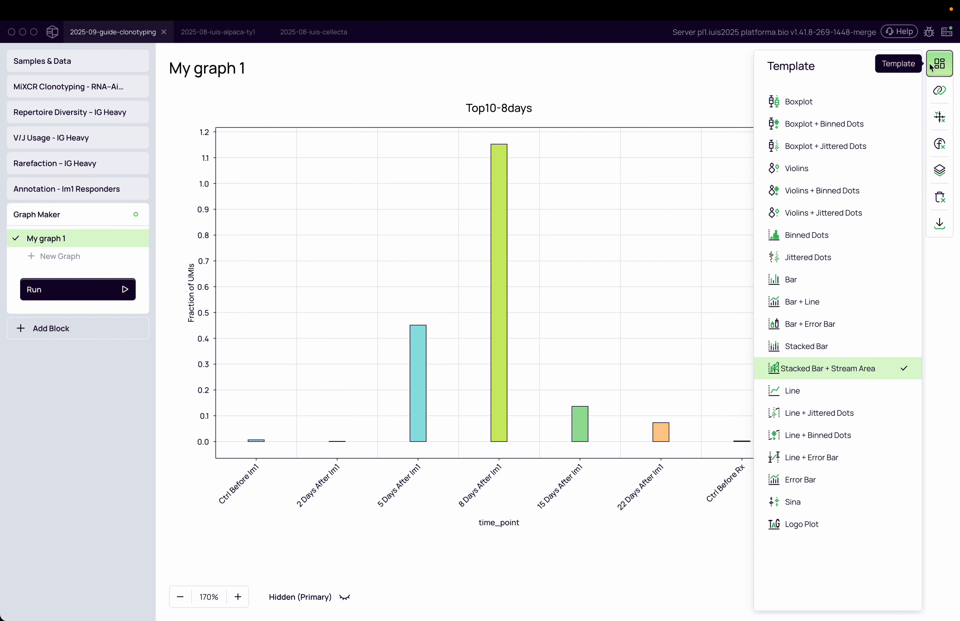
left_click(849, 147)
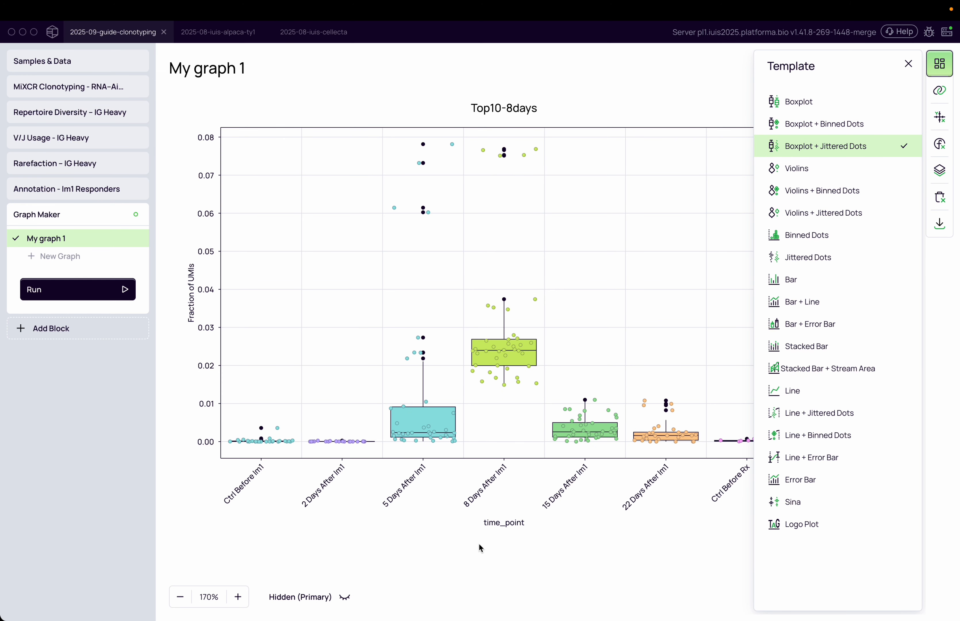
left_click(540, 544)
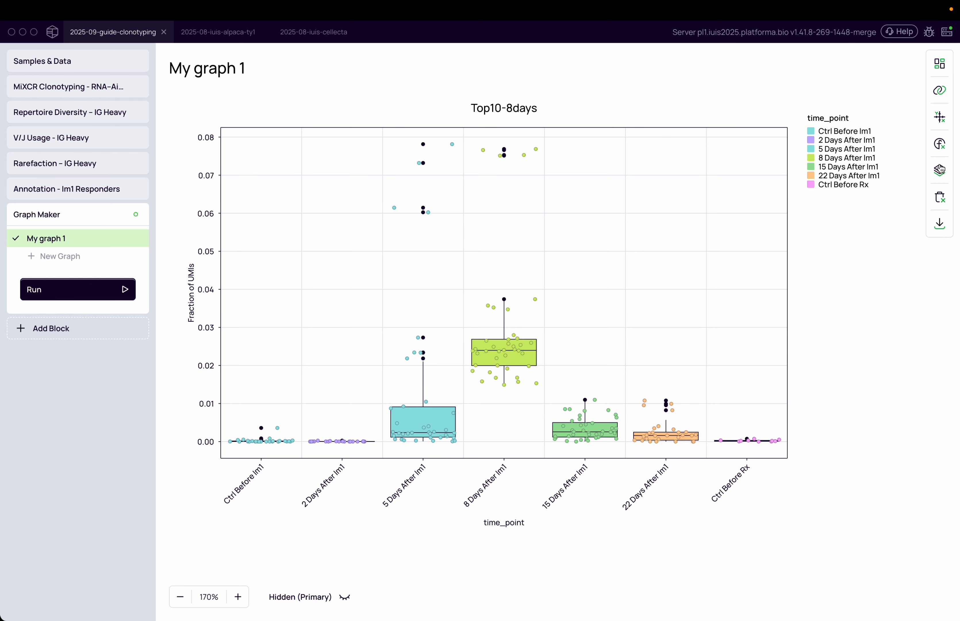
left_click(942, 66)
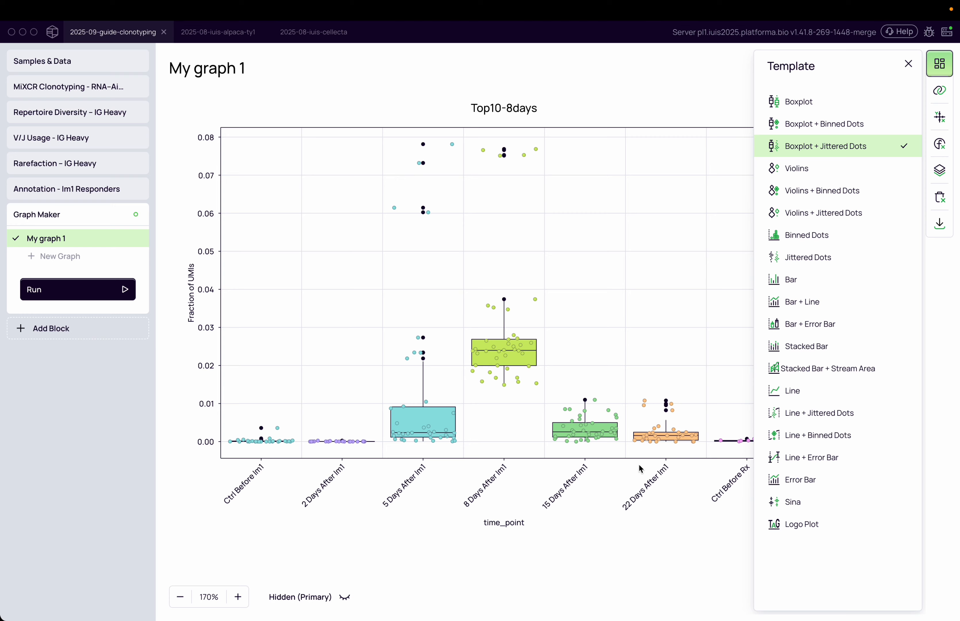
left_click(614, 480)
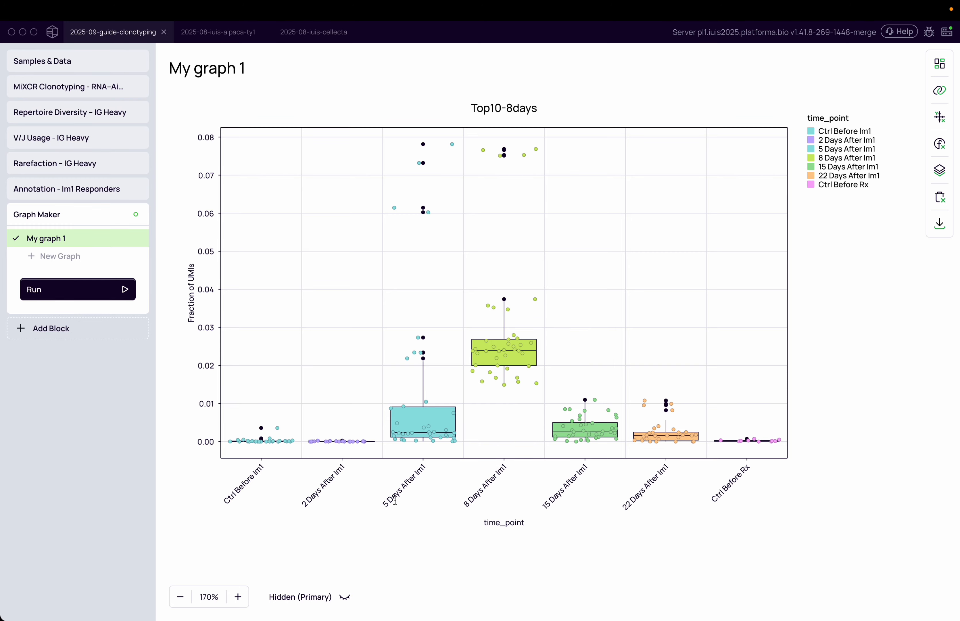
Compare the box statistics of the 5 and 8 Days After Im1 groups with the control time points
left_click_drag(385, 504, 424, 455)
left_click(432, 504)
left_click_drag(467, 495, 483, 477)
left_click(468, 516)
mouse_move(483, 380)
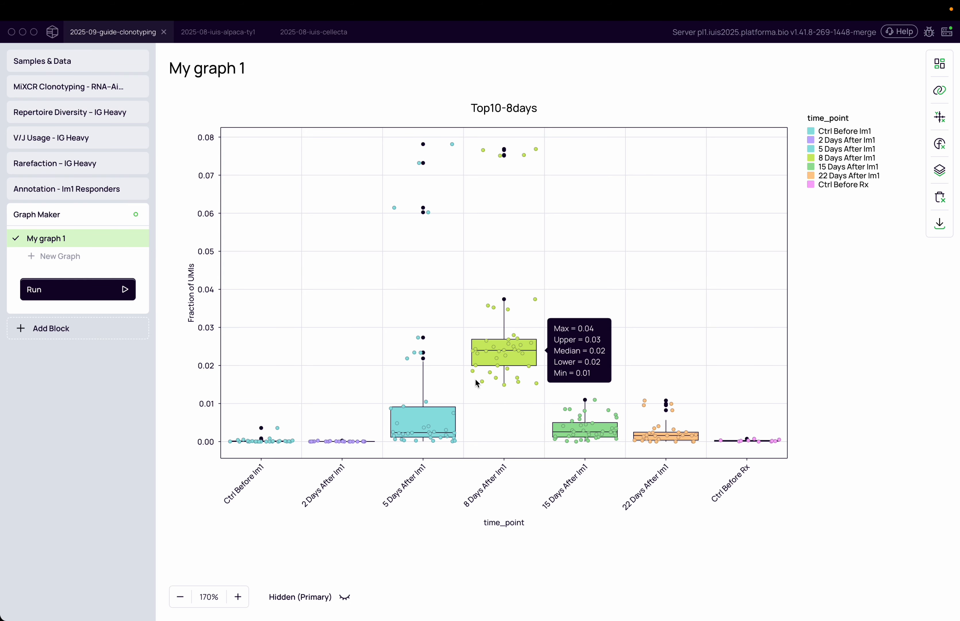
mouse_move(428, 428)
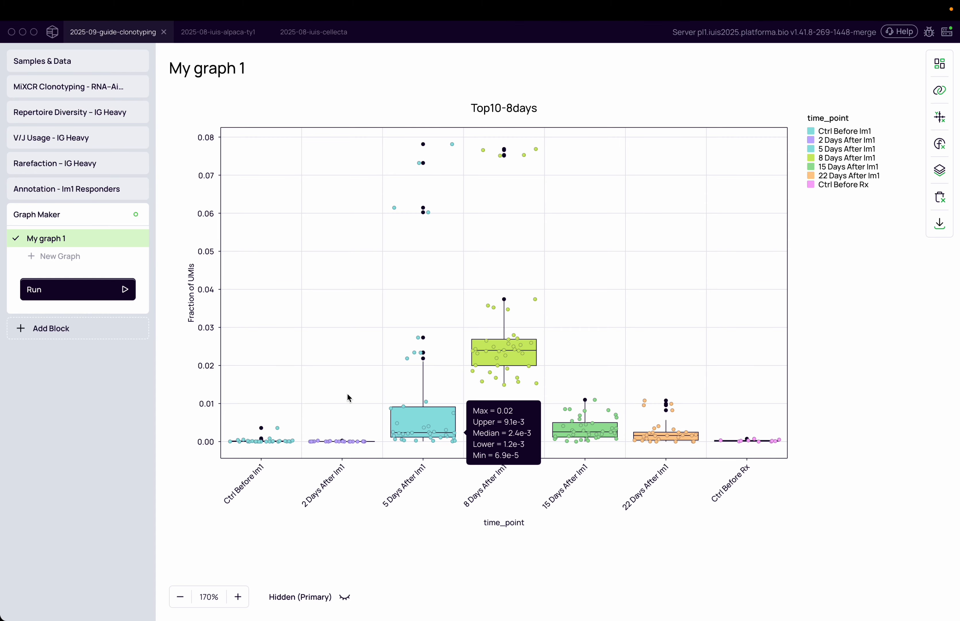
mouse_move(263, 441)
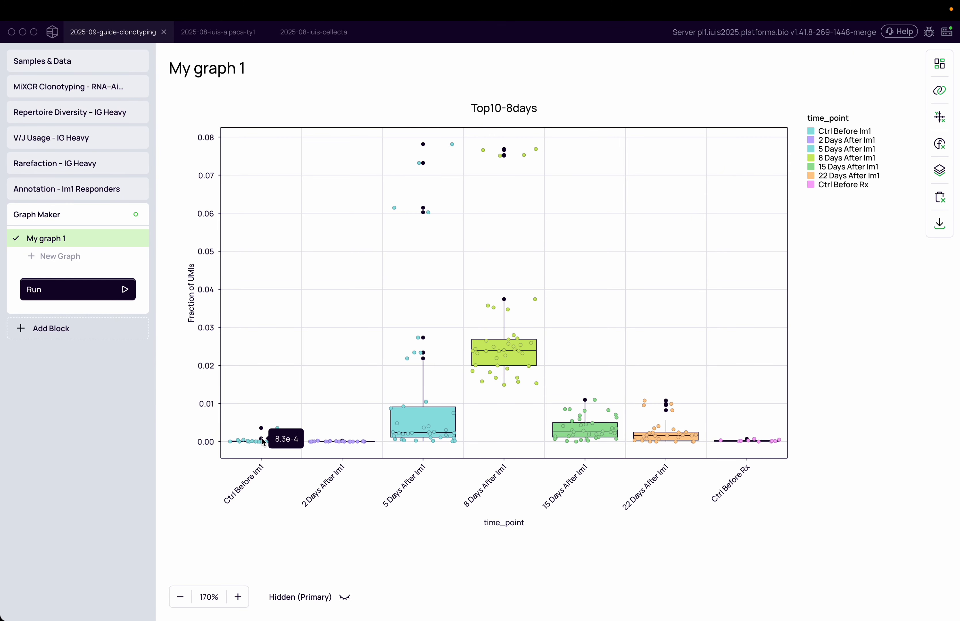
mouse_move(419, 406)
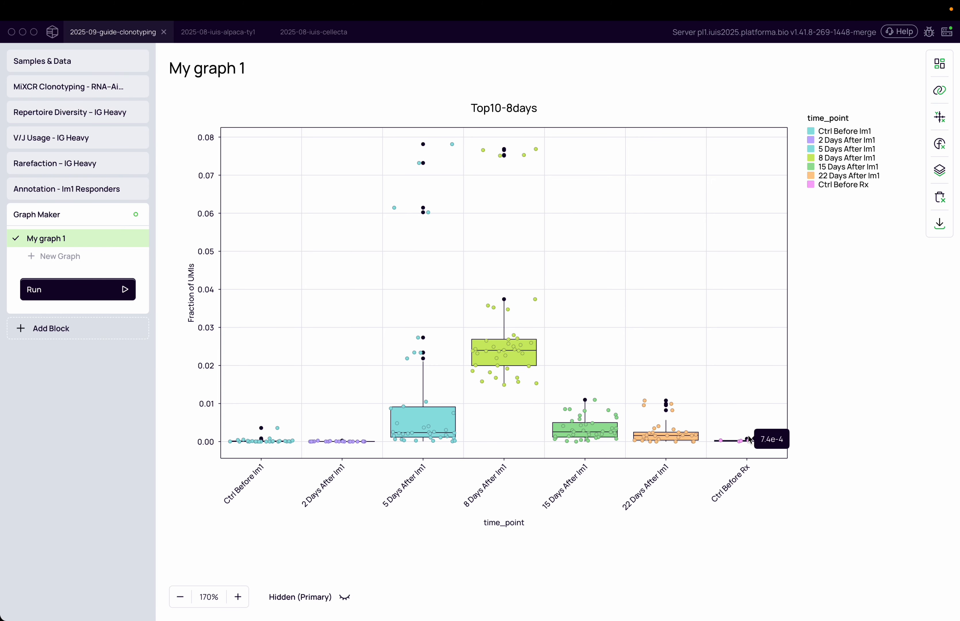
Add an overall p-value to the boxplot using the ANOVA method
left_click(940, 117)
left_click(940, 143)
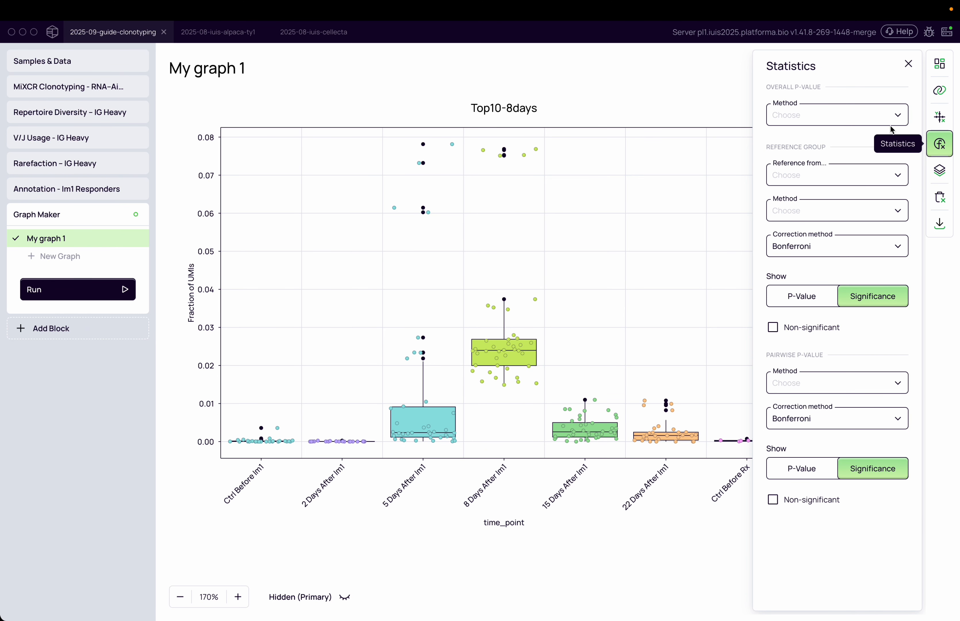
left_click(867, 116)
left_click(861, 137)
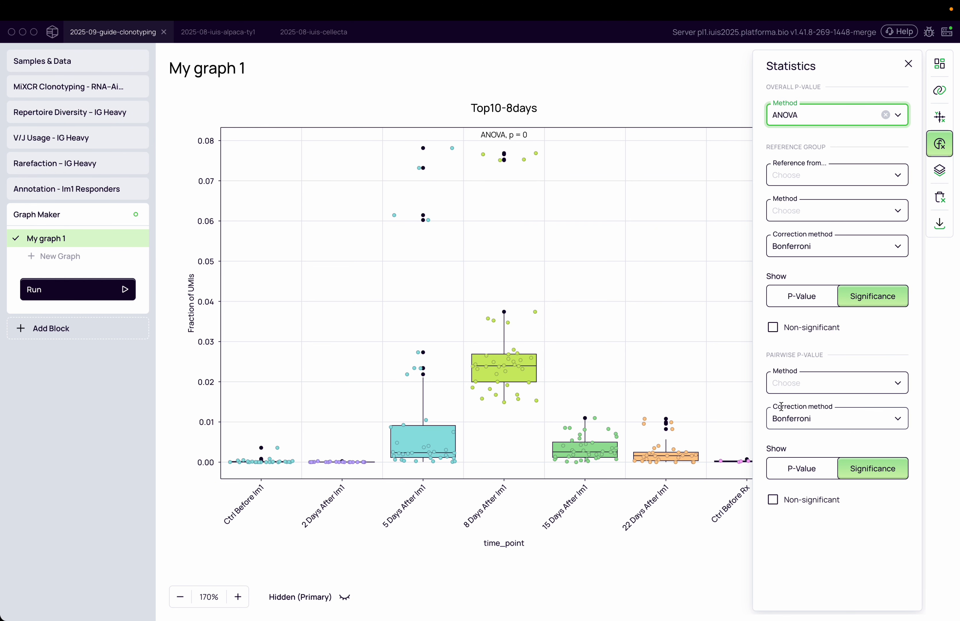
Try TTest as the pairwise p-value method and clear the selection
left_click(797, 393)
left_click(791, 406)
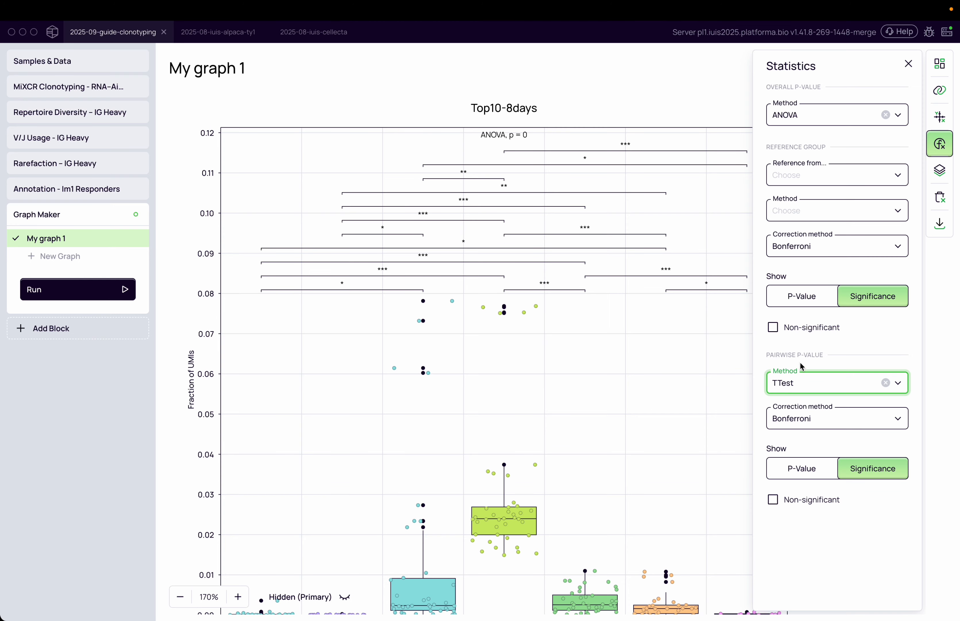
left_click(803, 382)
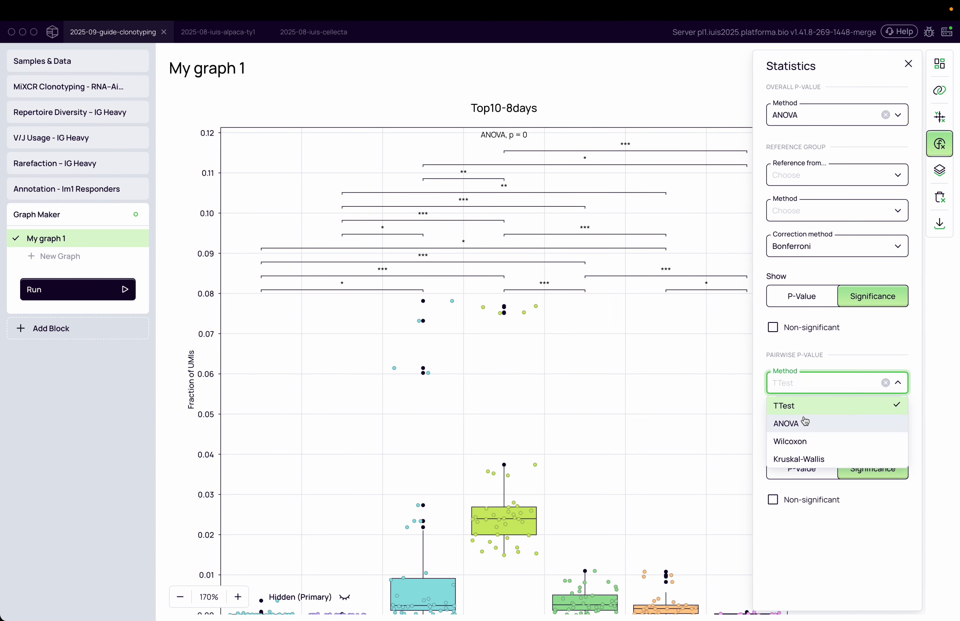
left_click(886, 383)
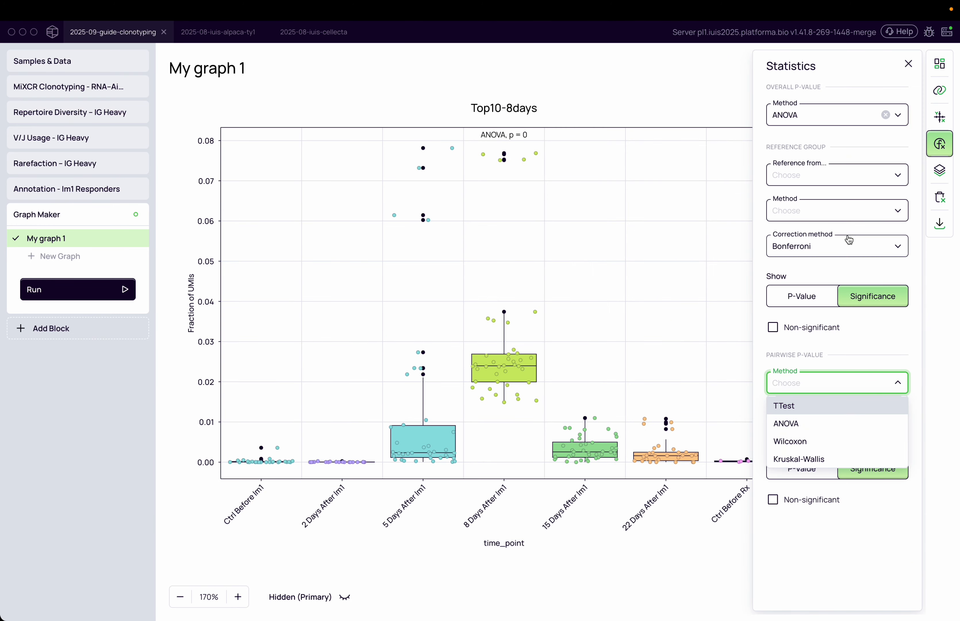
Set Ctrl Before Im1 as the reference group for the statistical comparison
left_click(839, 173)
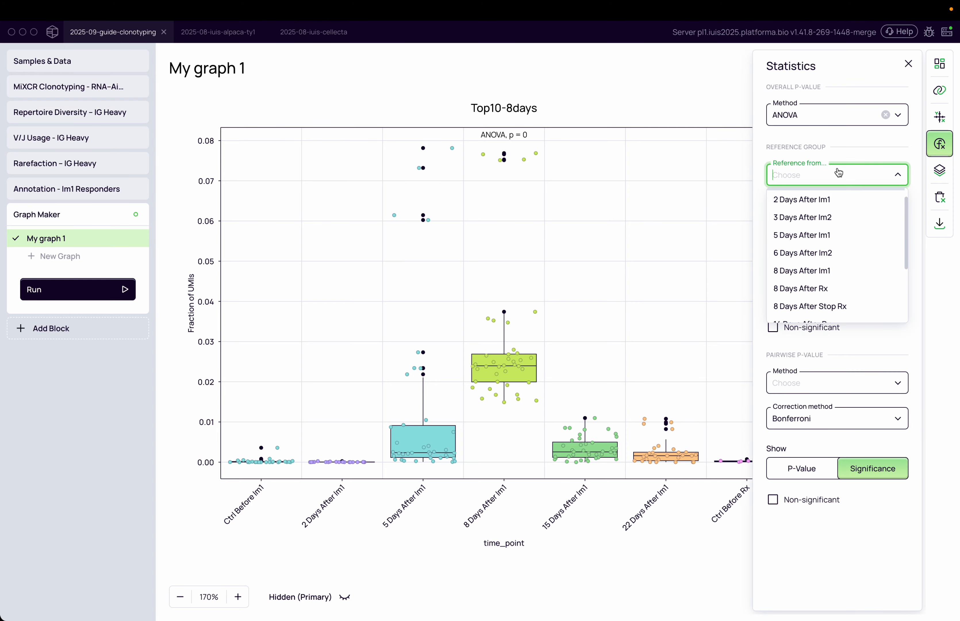
type("ctra")
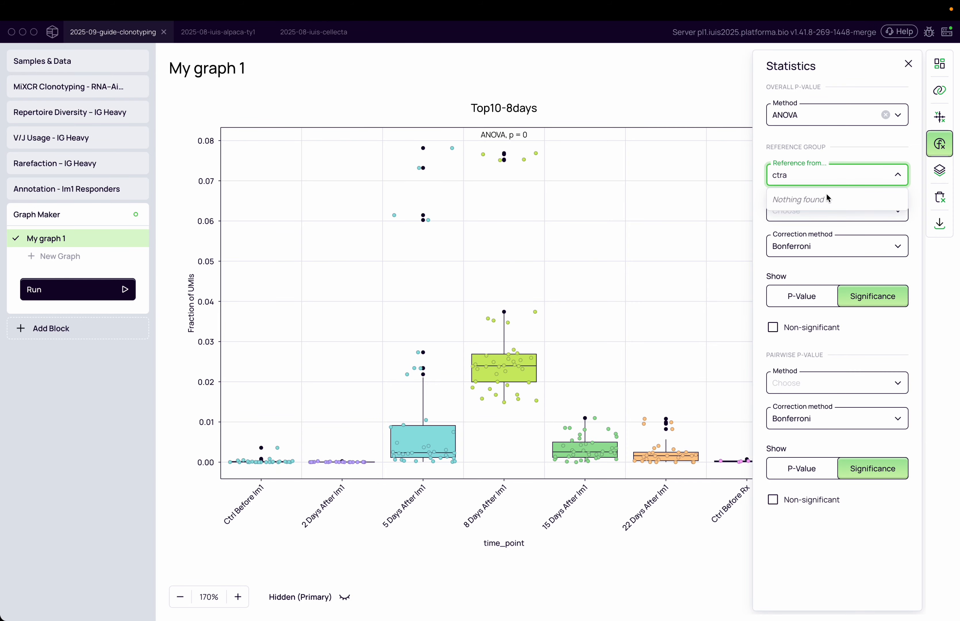
key("BackSpace")
left_click(826, 198)
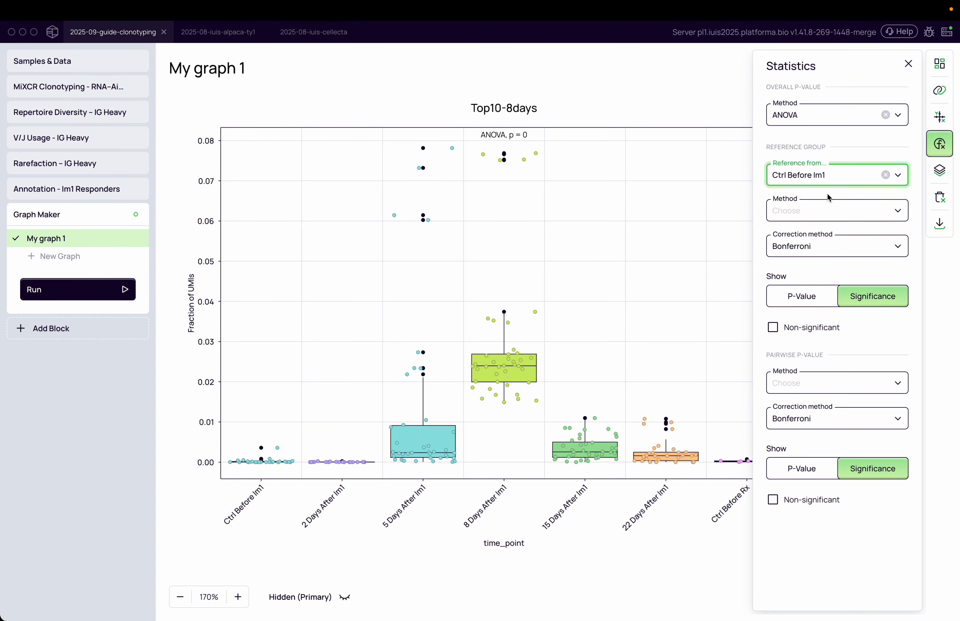
Compare the time points against the reference group with the Wilcoxon method and close the statistics settings
left_click(826, 211)
left_click(823, 269)
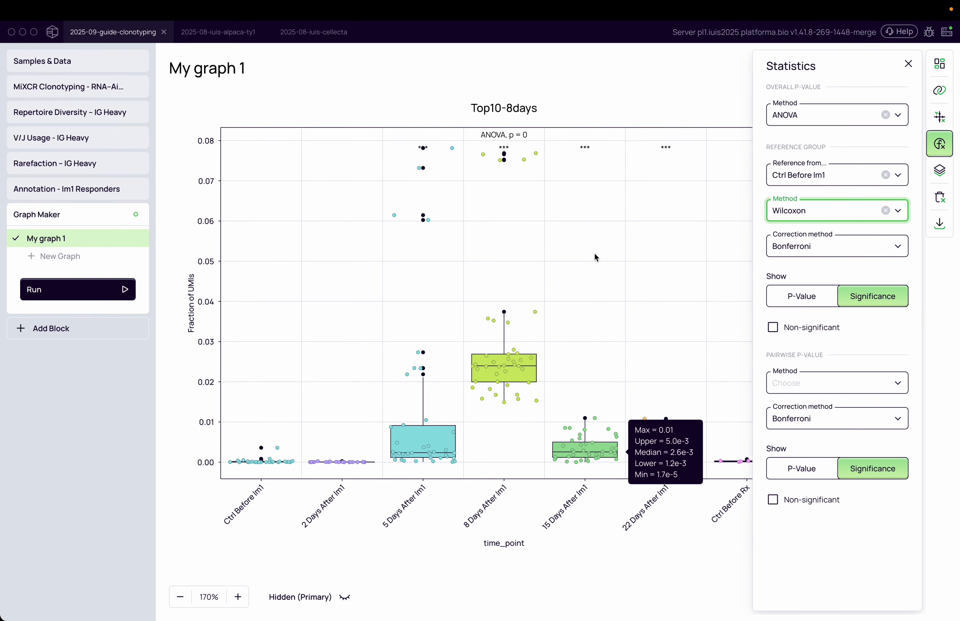
key("Escape")
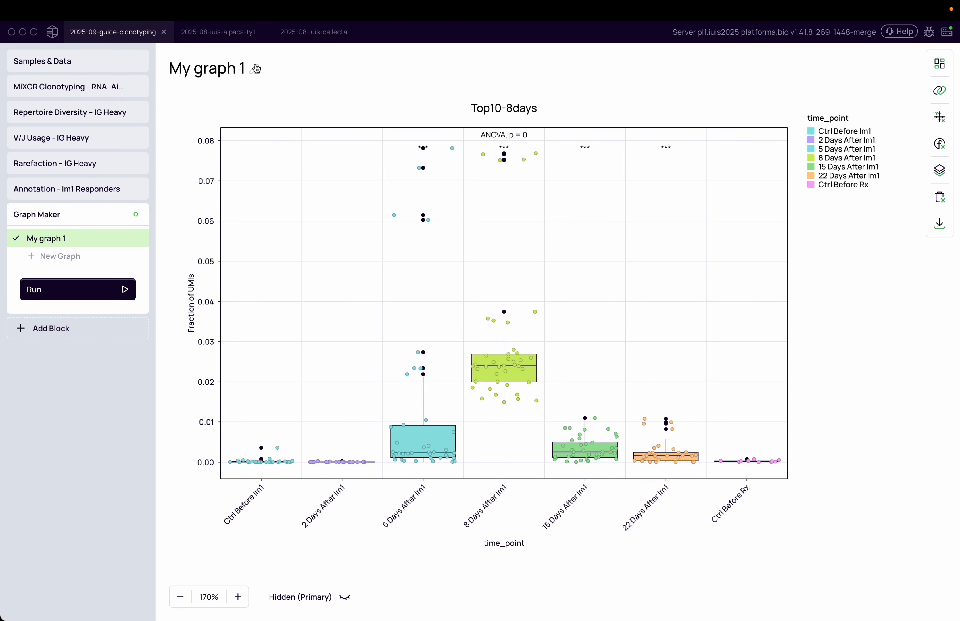
Rename the graph as "Top10-8 days time tracking"
left_click(256, 69)
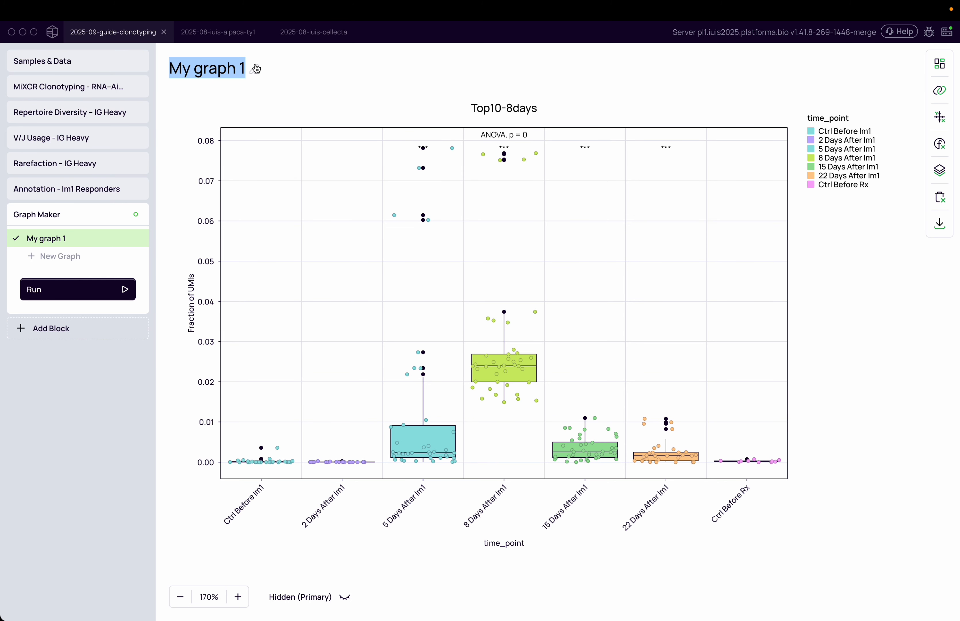
type("To")
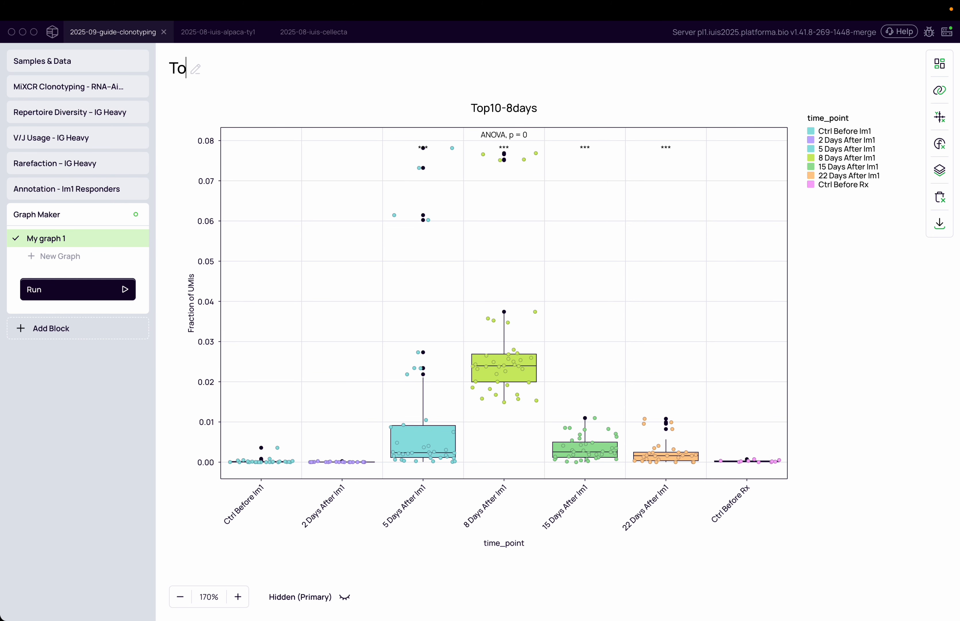
type("p10-8 days")
key("BackSpace")
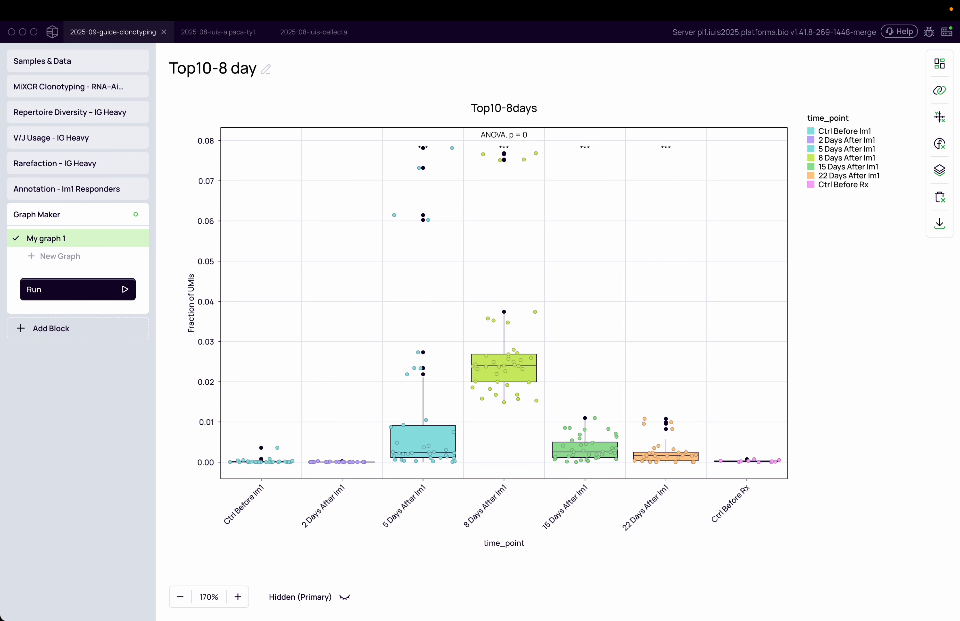
type("s time tracking")
key("Return")
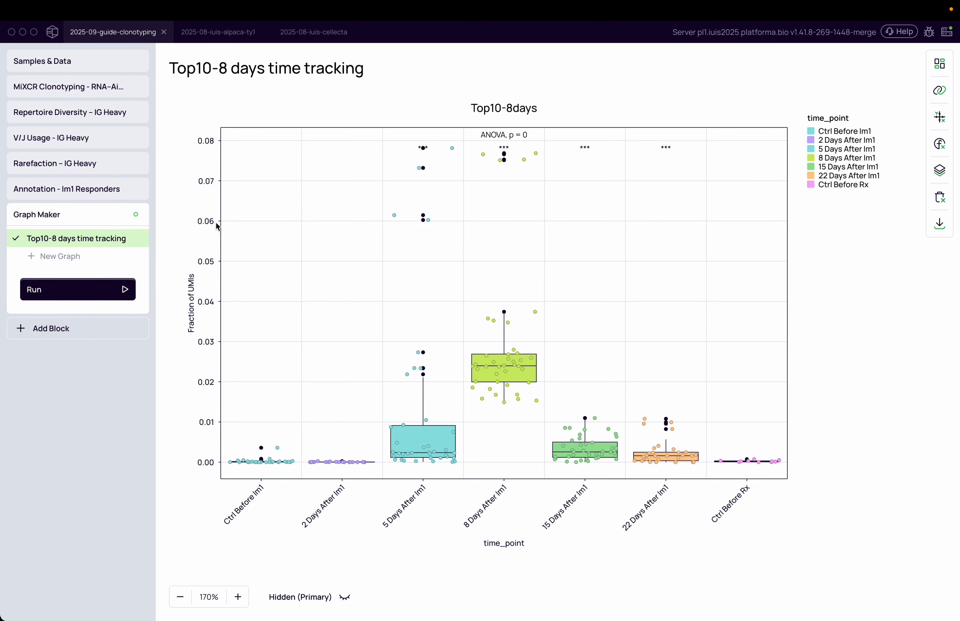
Review the Top10-8days annotation's ranking filter from the Im1 Responders per-sample clonotype browser, and return to the time tracking graph
left_click(113, 193)
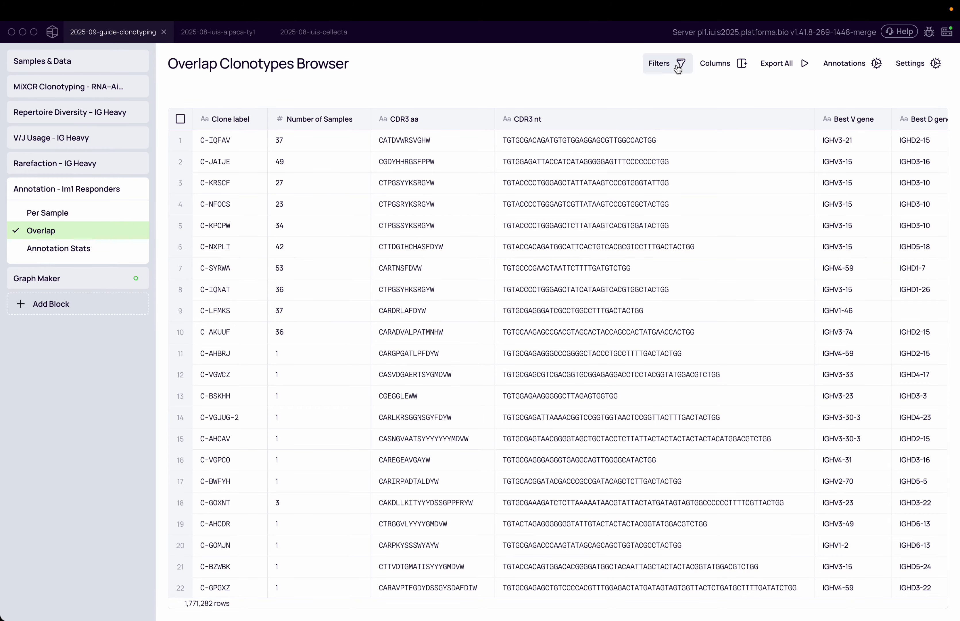
scroll(619, 323, "right", 8)
scroll(624, 327, "left", 8)
left_click(69, 213)
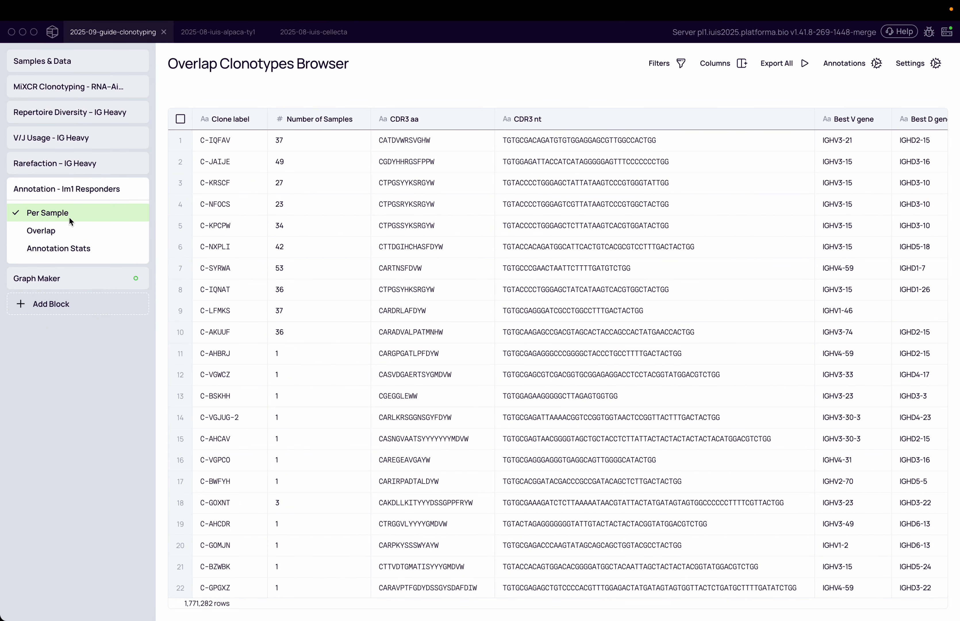
left_click(870, 61)
left_click(509, 90)
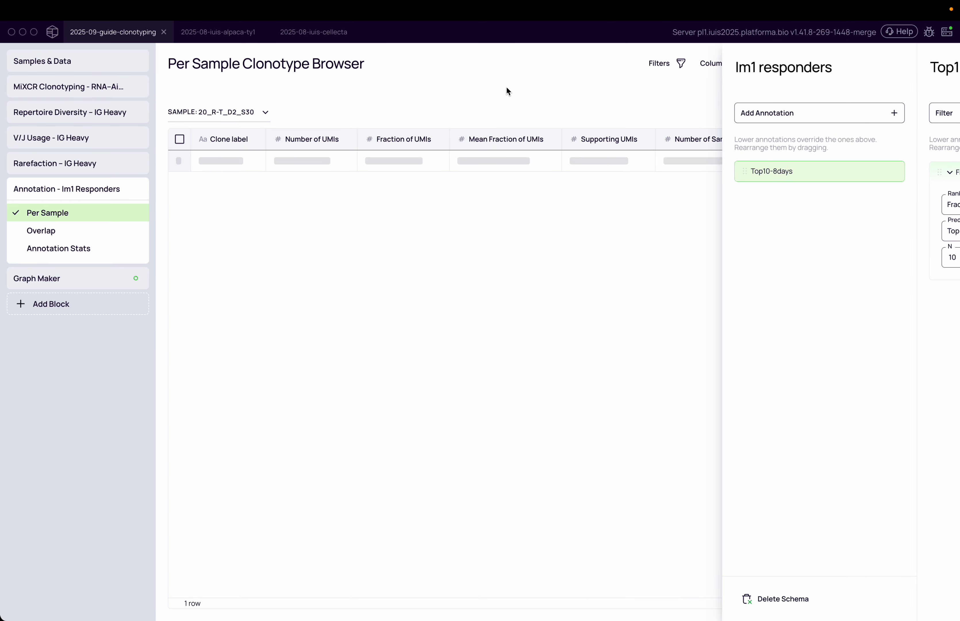
left_click(870, 62)
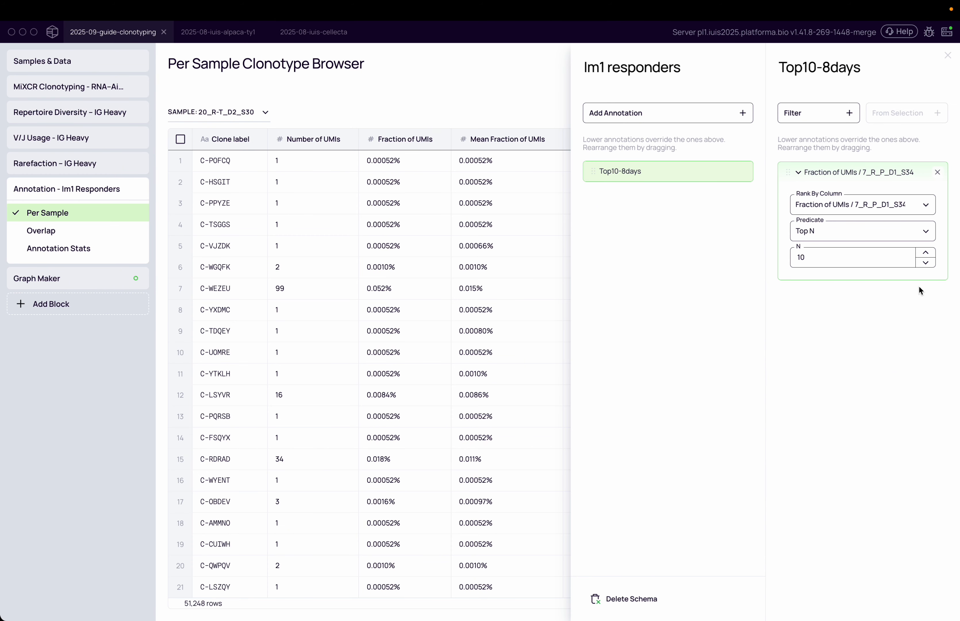
left_click(481, 68)
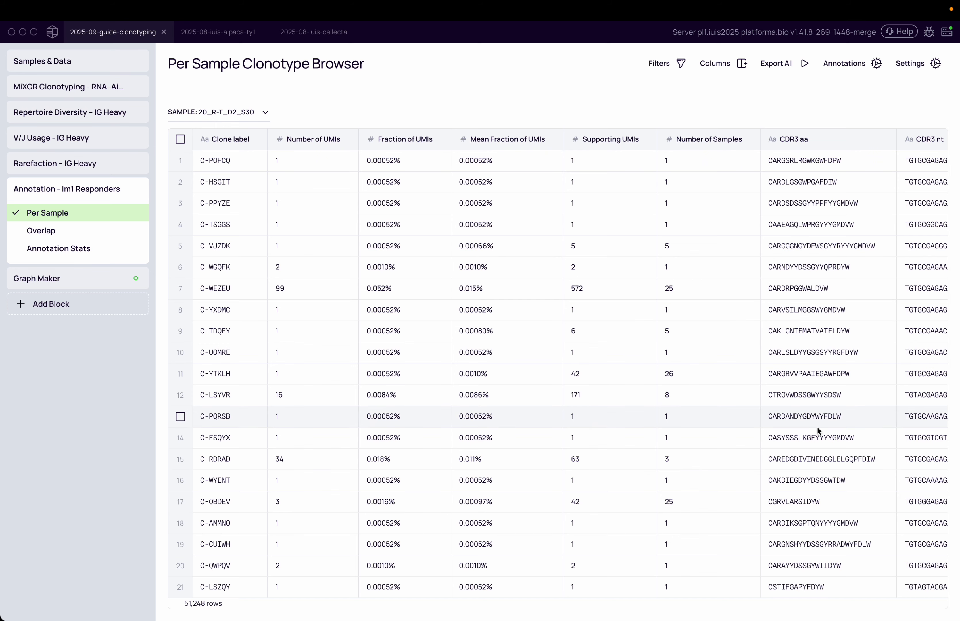
left_click(846, 67)
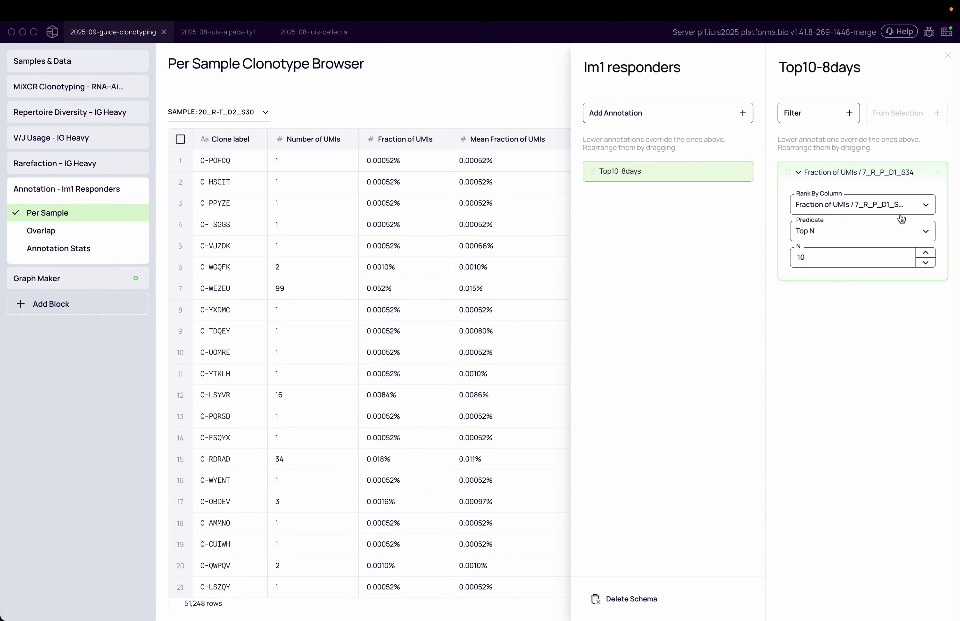
left_click(499, 88)
left_click(54, 277)
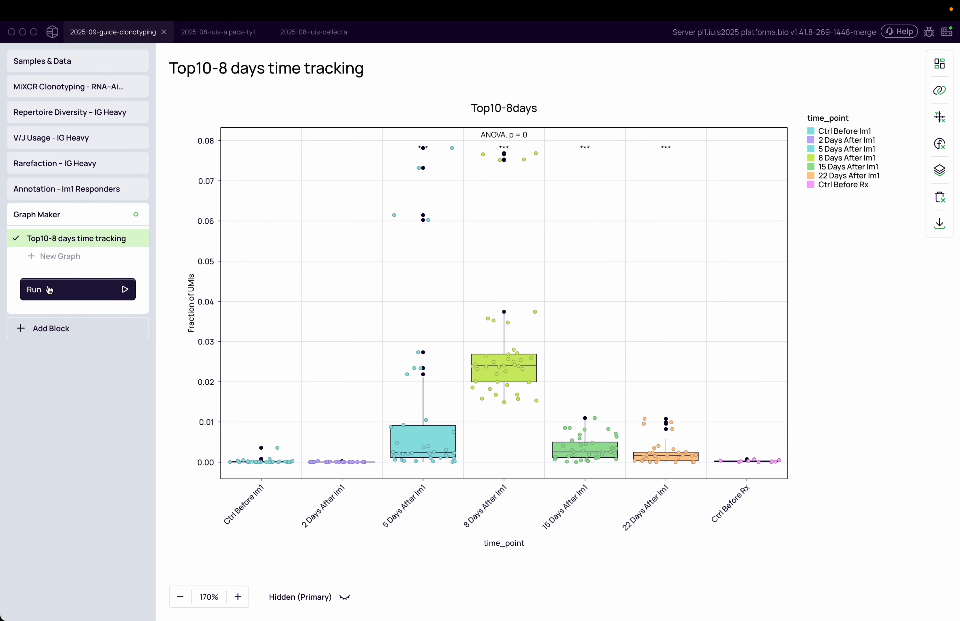